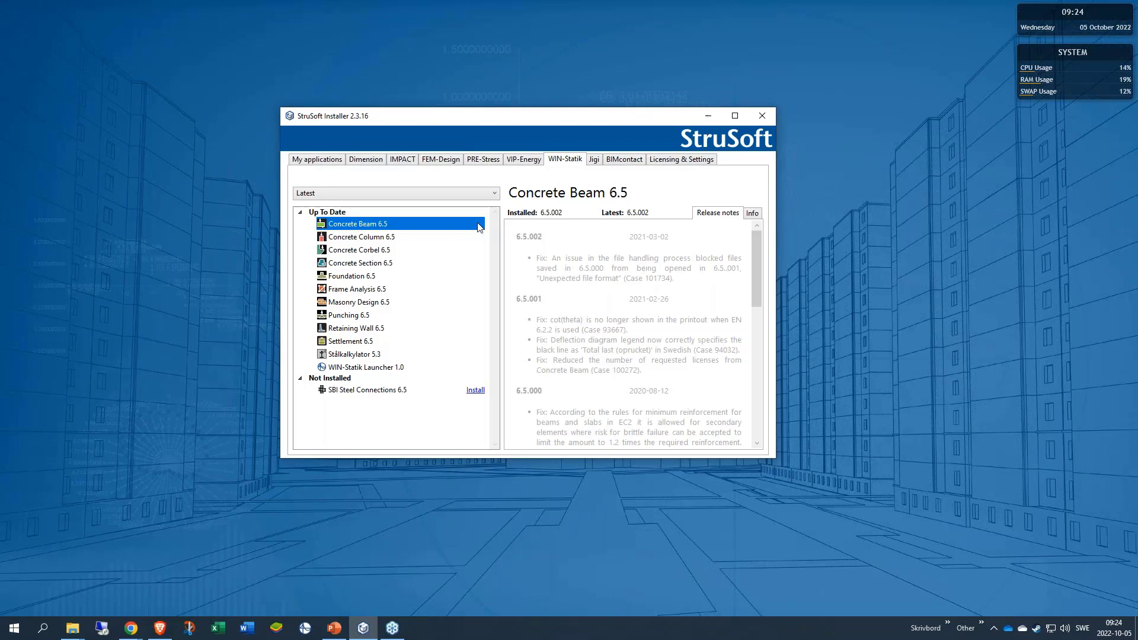
Minimize the StruSoft Installer, open the WIN-Statik Launcher, and check its help videos before returning to the program list.
click(707, 116)
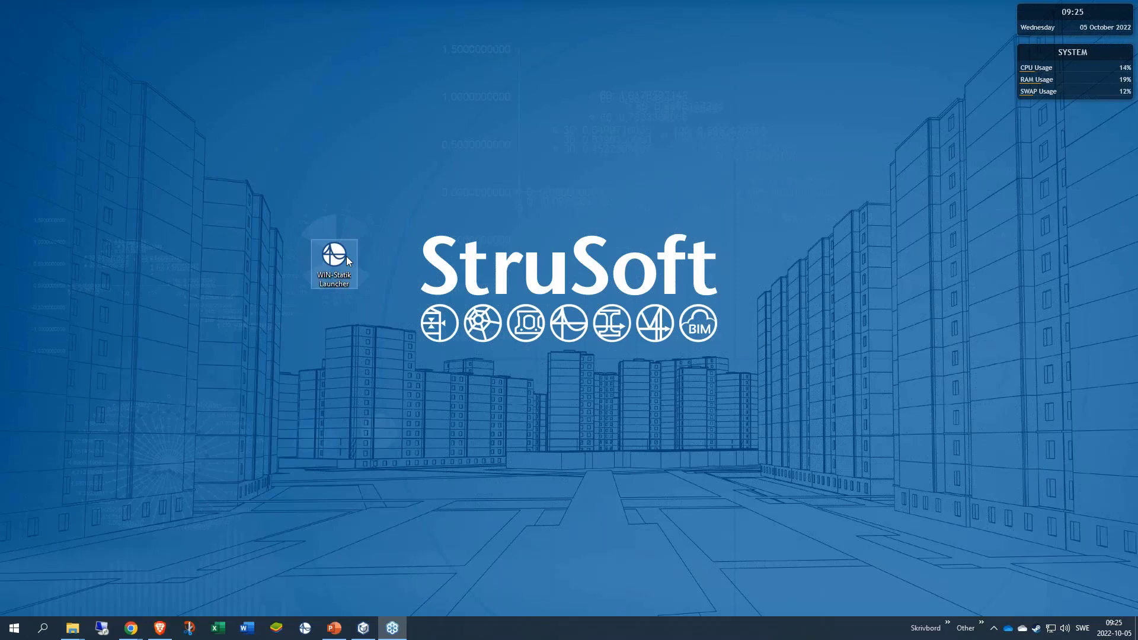
double_click(347, 261)
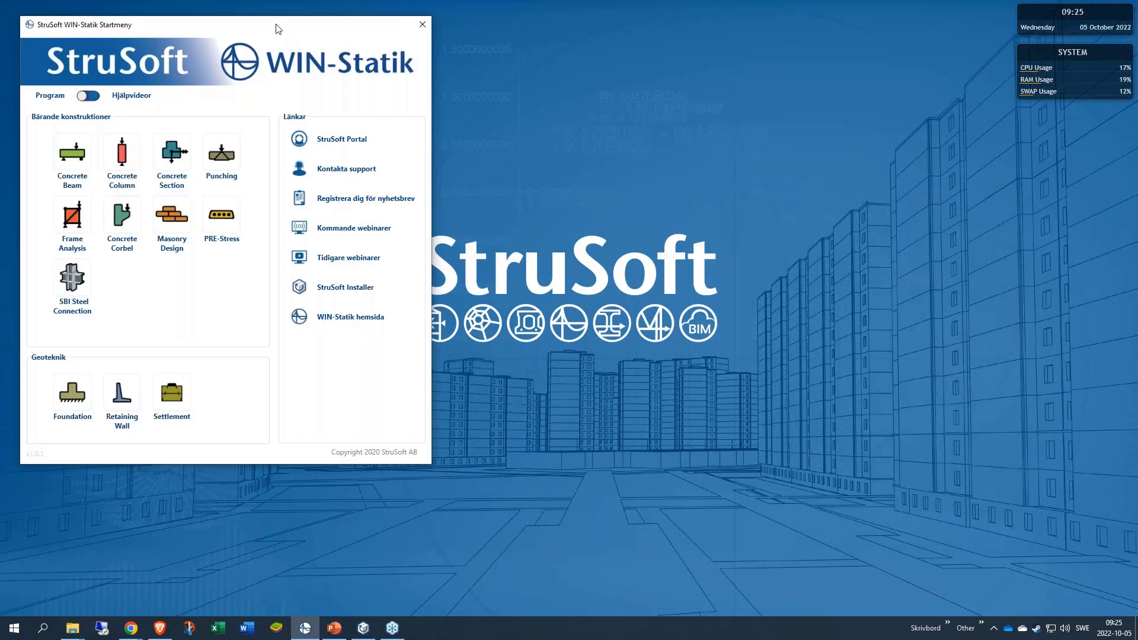
drag(277, 28, 396, 74)
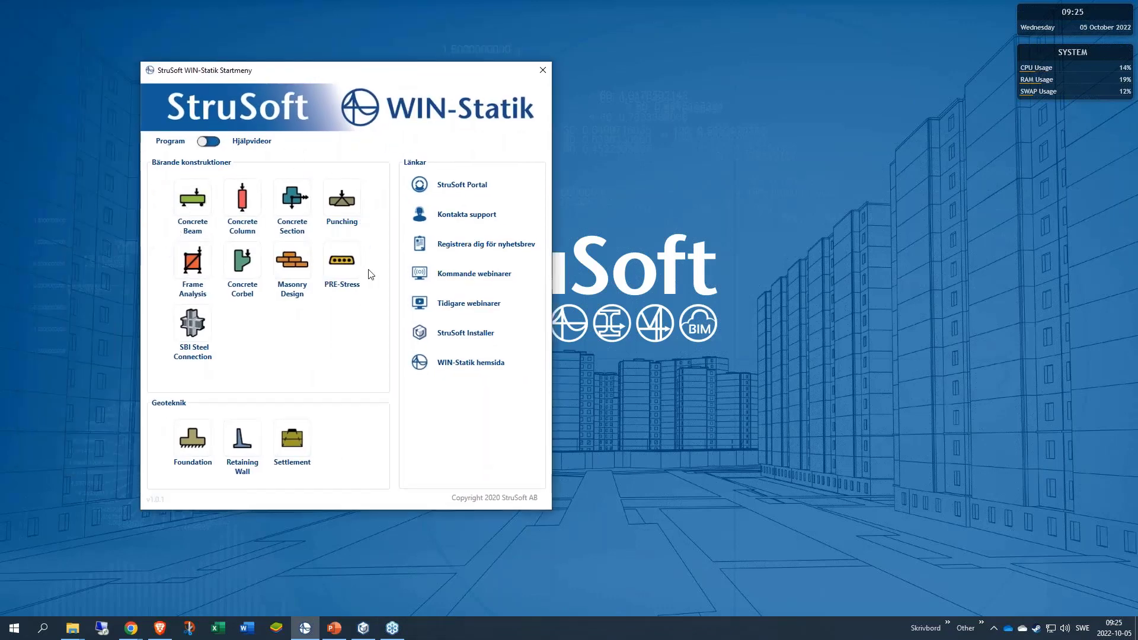
click(212, 142)
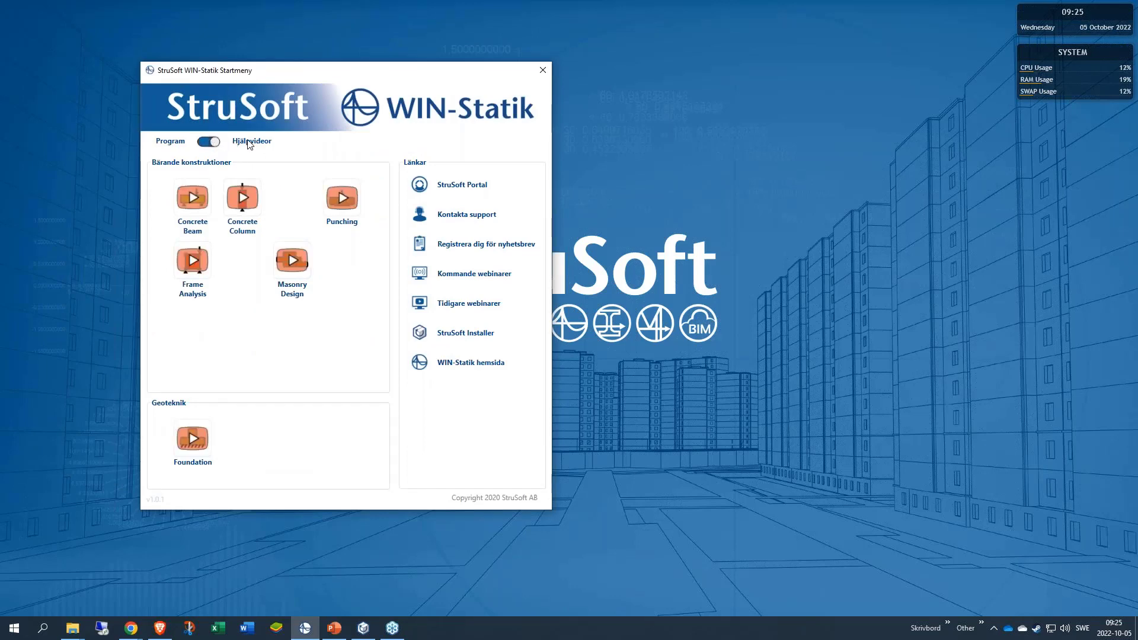
click(207, 143)
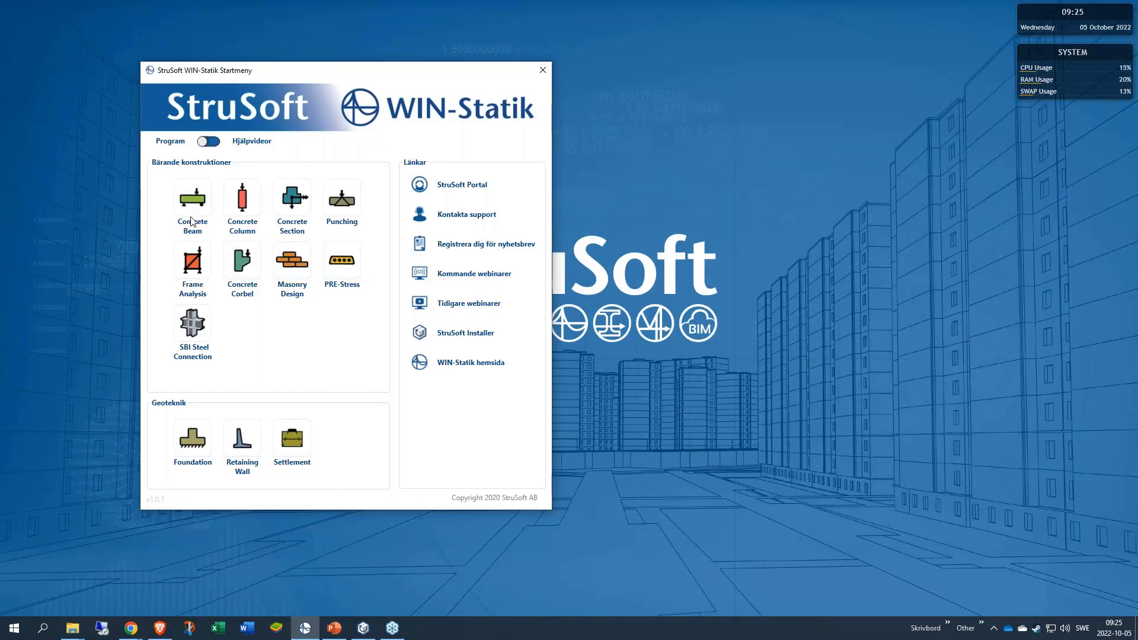
Launch Concrete Beam from the WIN-Statik start menu and close the start menu.
click(189, 203)
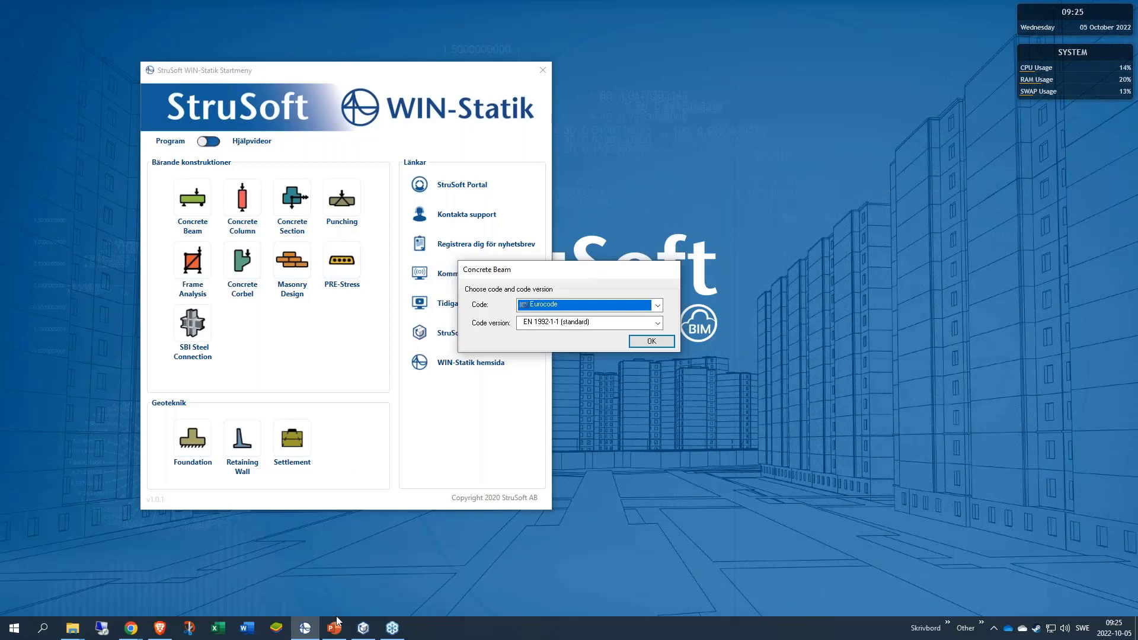
click(303, 630)
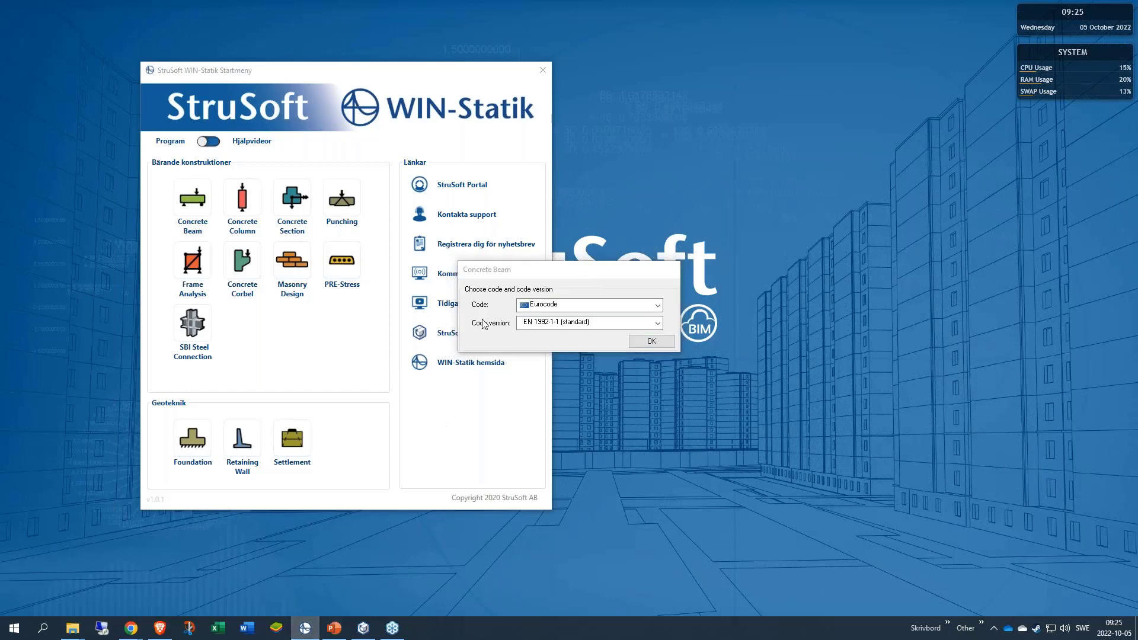
click(543, 71)
Create a Concrete Beam document using Eurocode EN 1992-1-1 (Danish annex) and maximize its document window.
drag(589, 272, 598, 194)
click(629, 229)
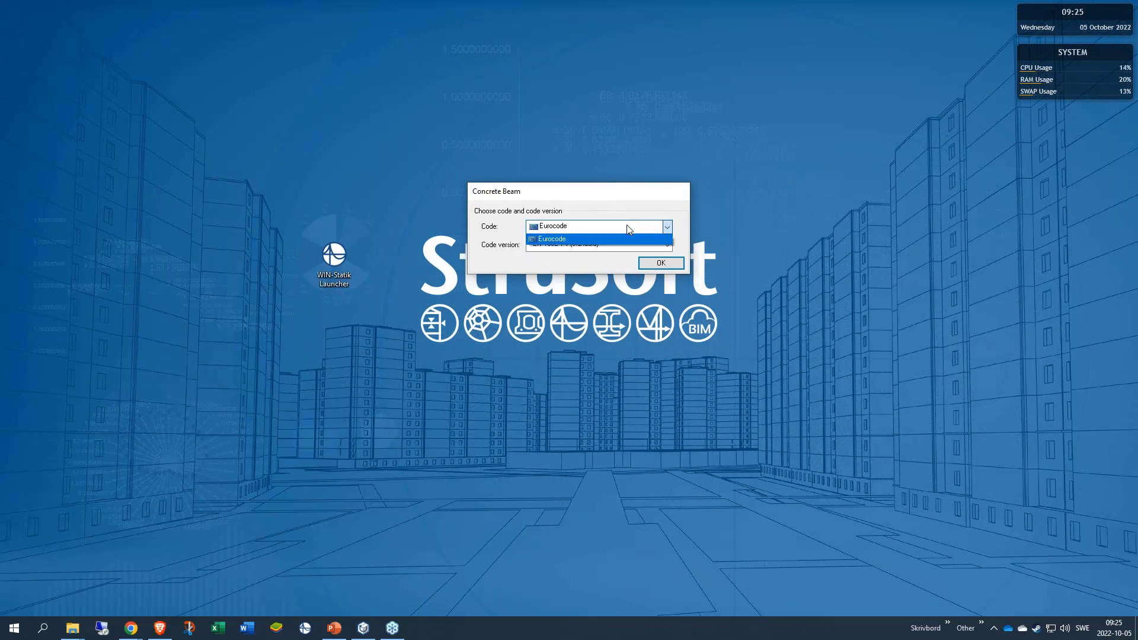
click(628, 228)
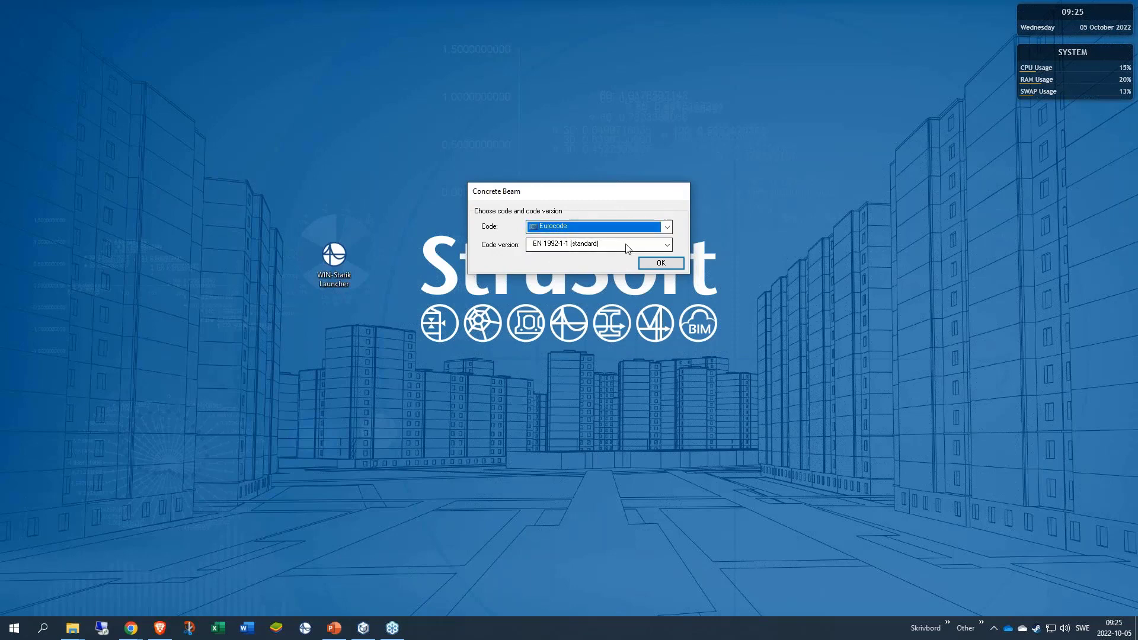
click(624, 245)
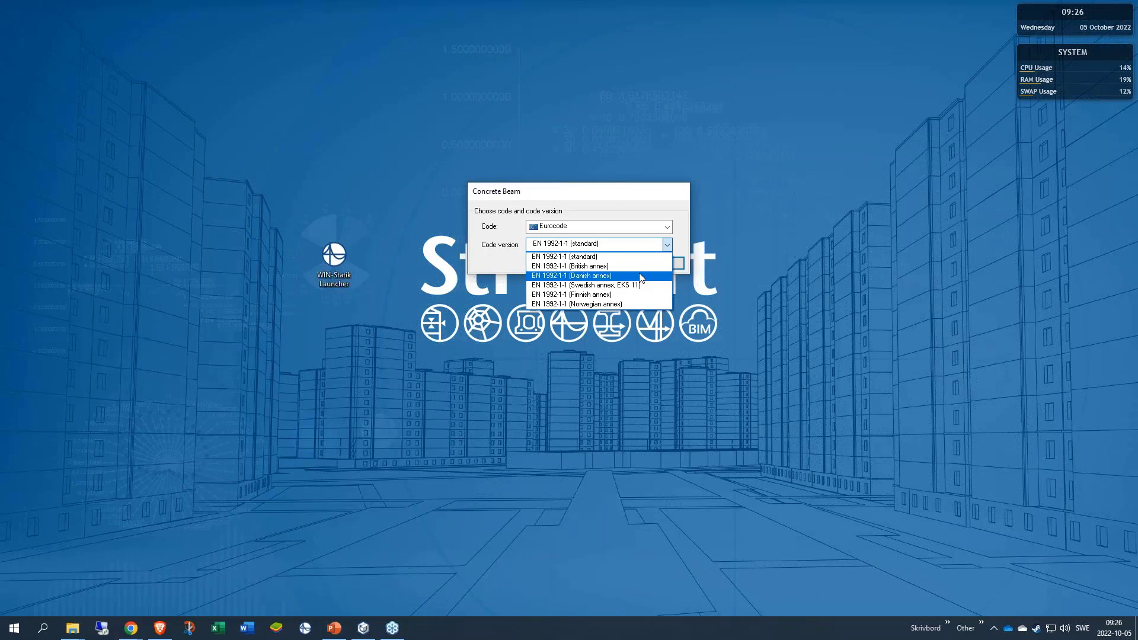
click(641, 276)
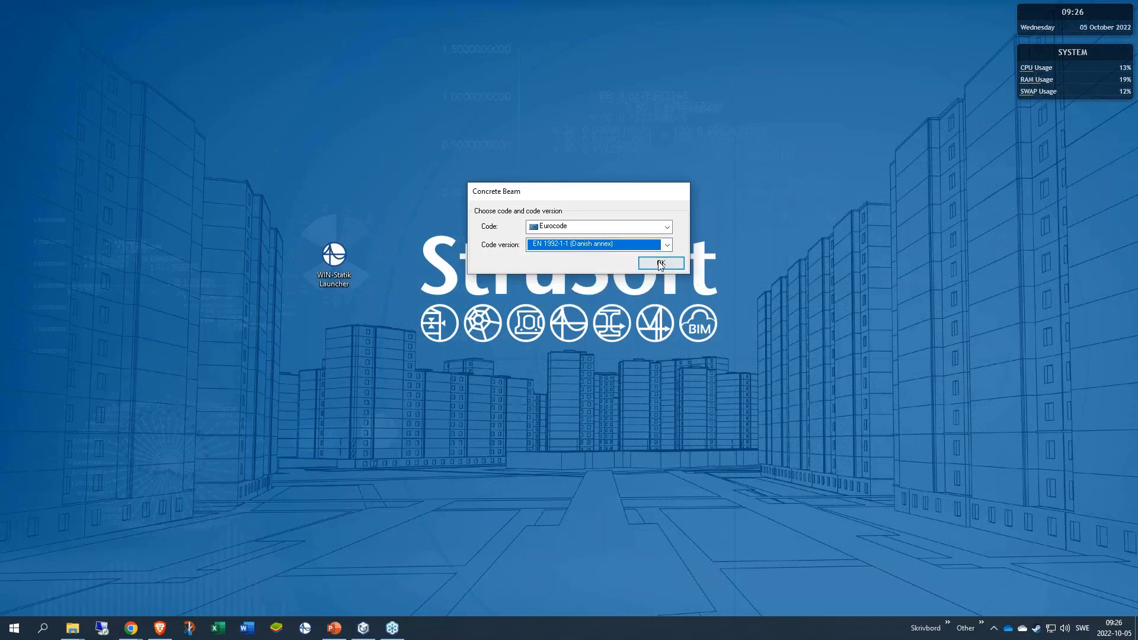
click(666, 264)
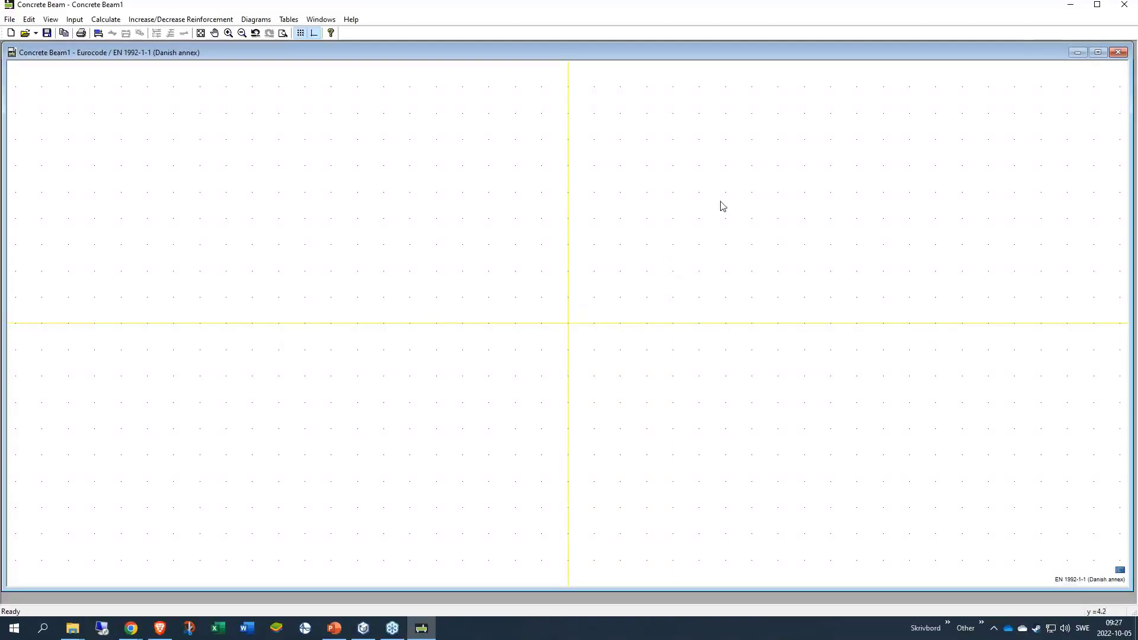
click(1098, 53)
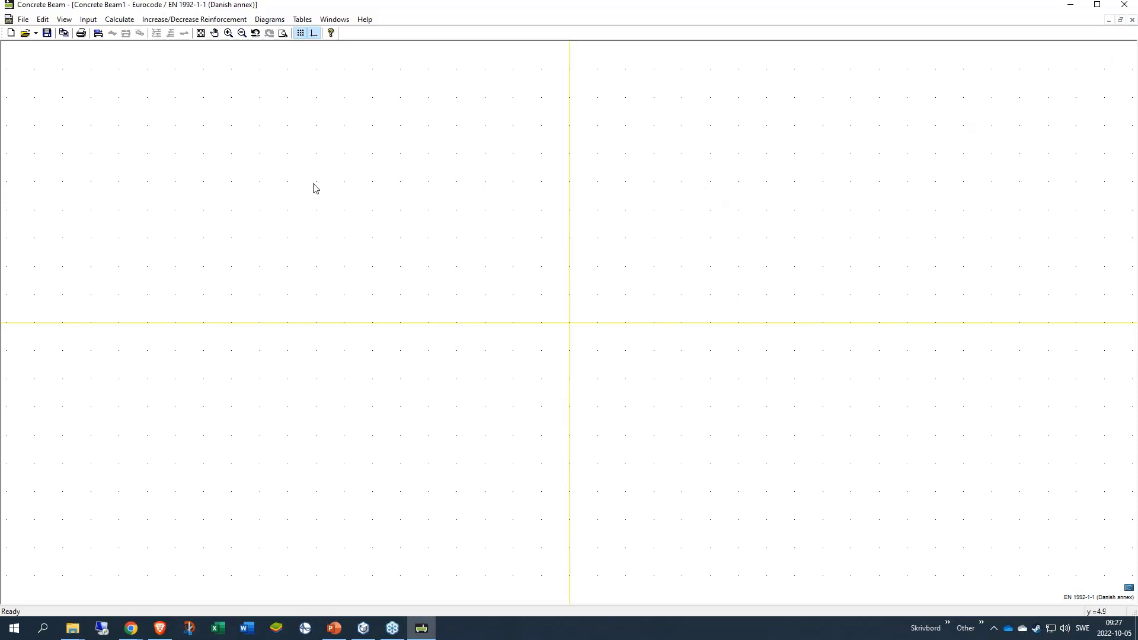
Examine the available program languages and leave the language selection without applying a change.
click(23, 20)
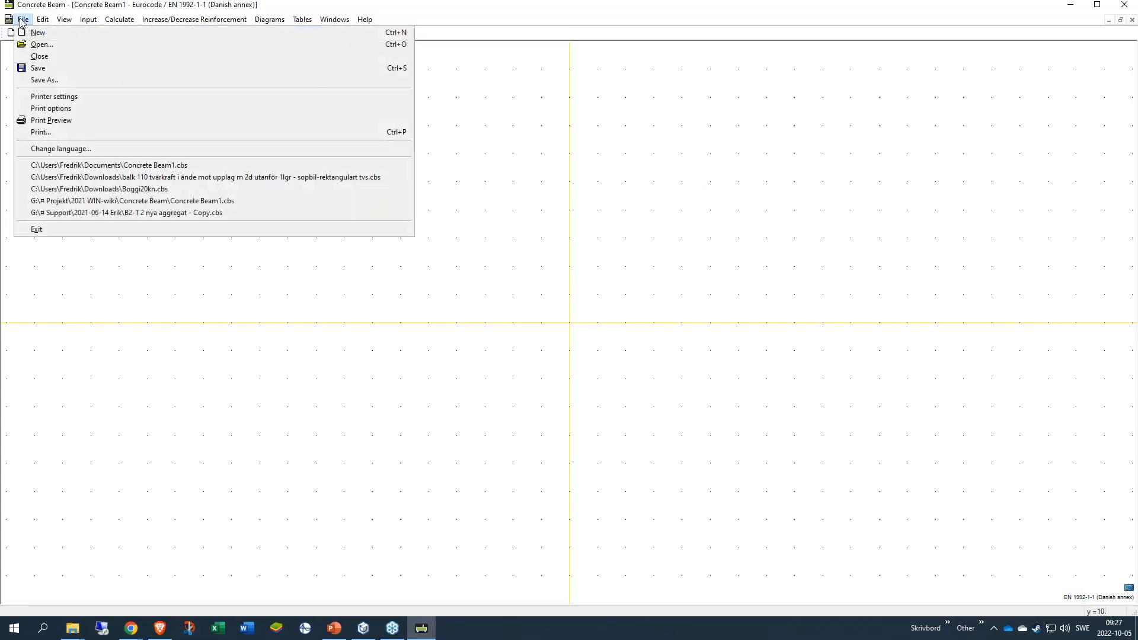
click(101, 149)
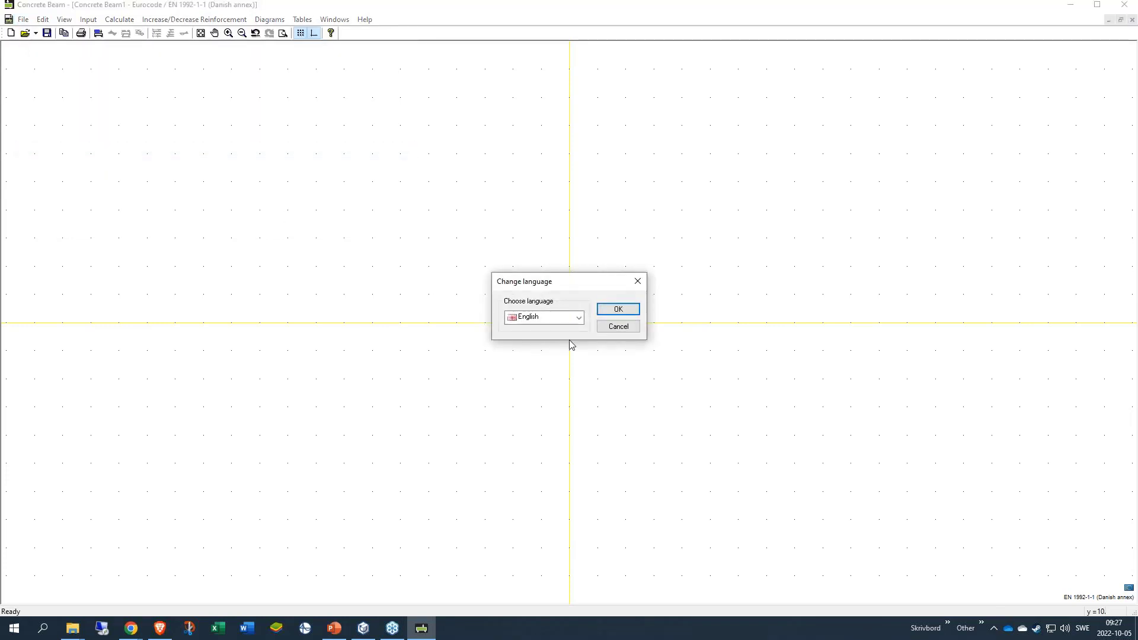
click(578, 318)
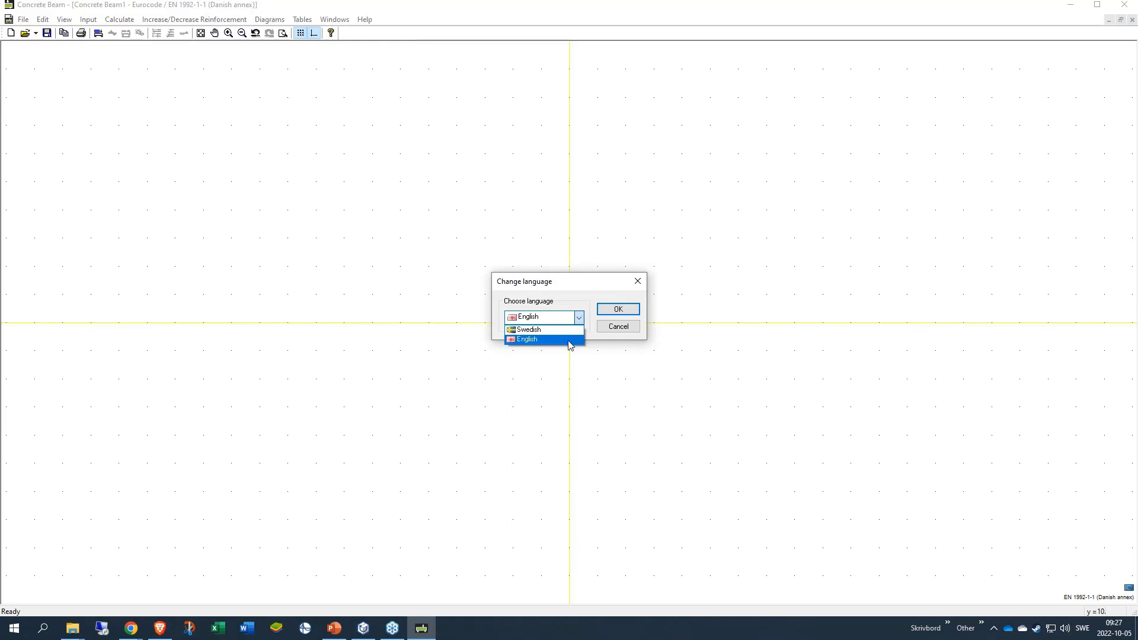
click(569, 340)
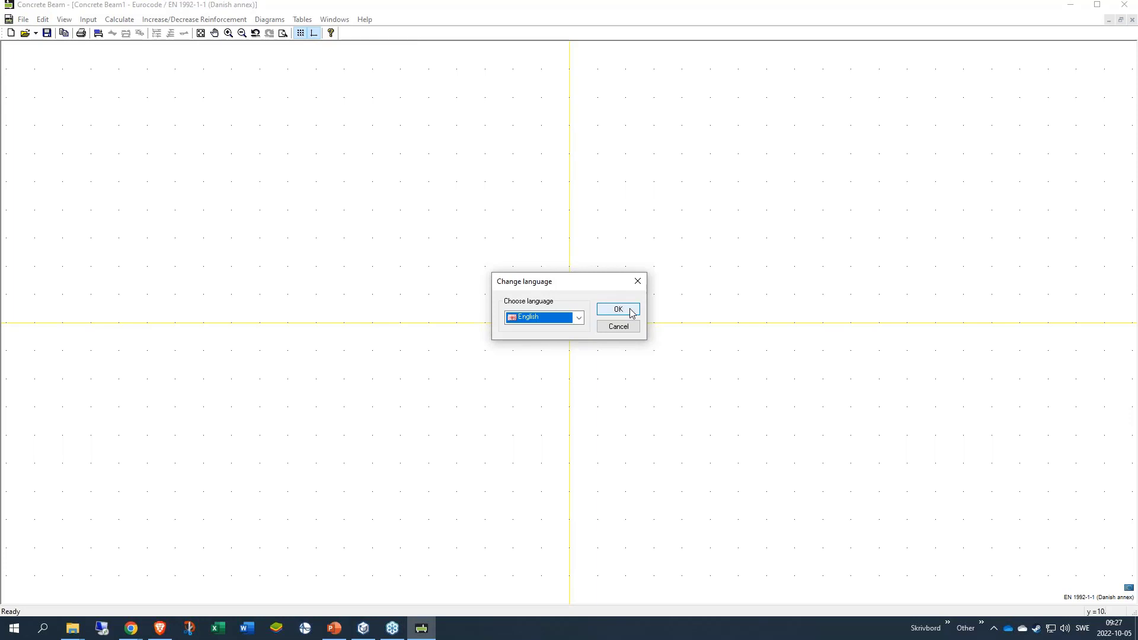
click(629, 328)
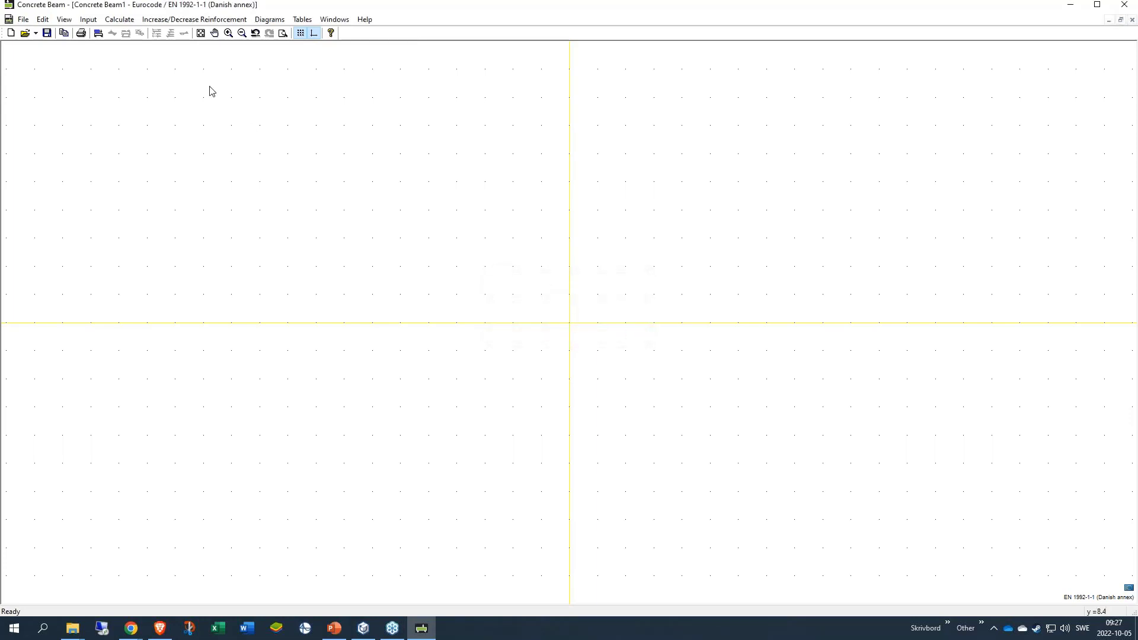
Review the document's title information fields and file statistics, and leave without entering anything.
click(23, 20)
click(23, 20)
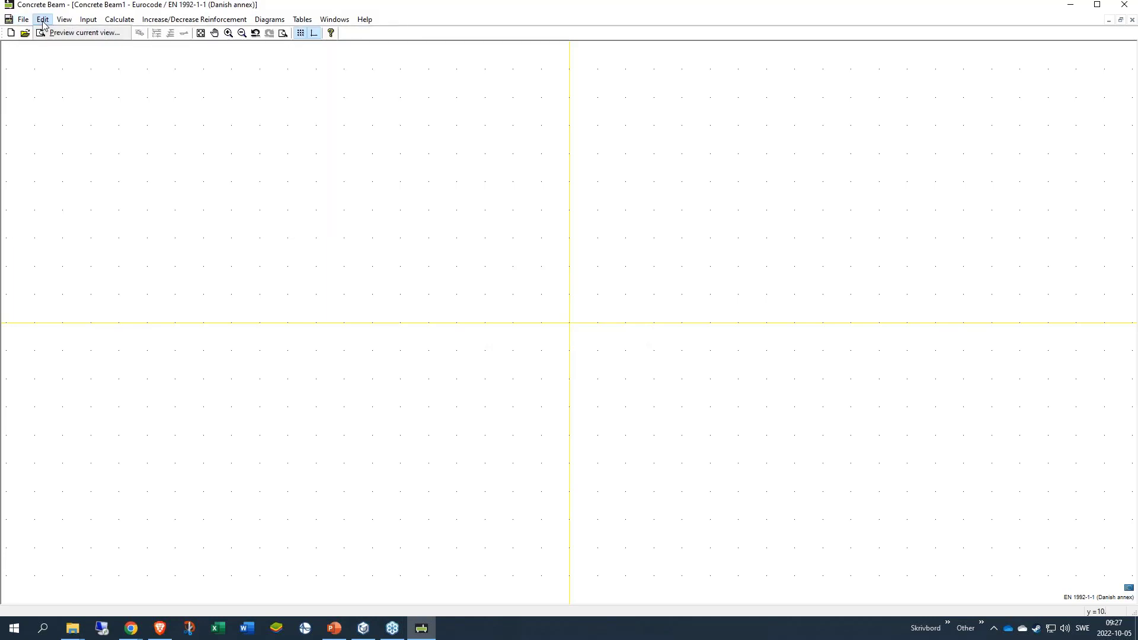
click(62, 21)
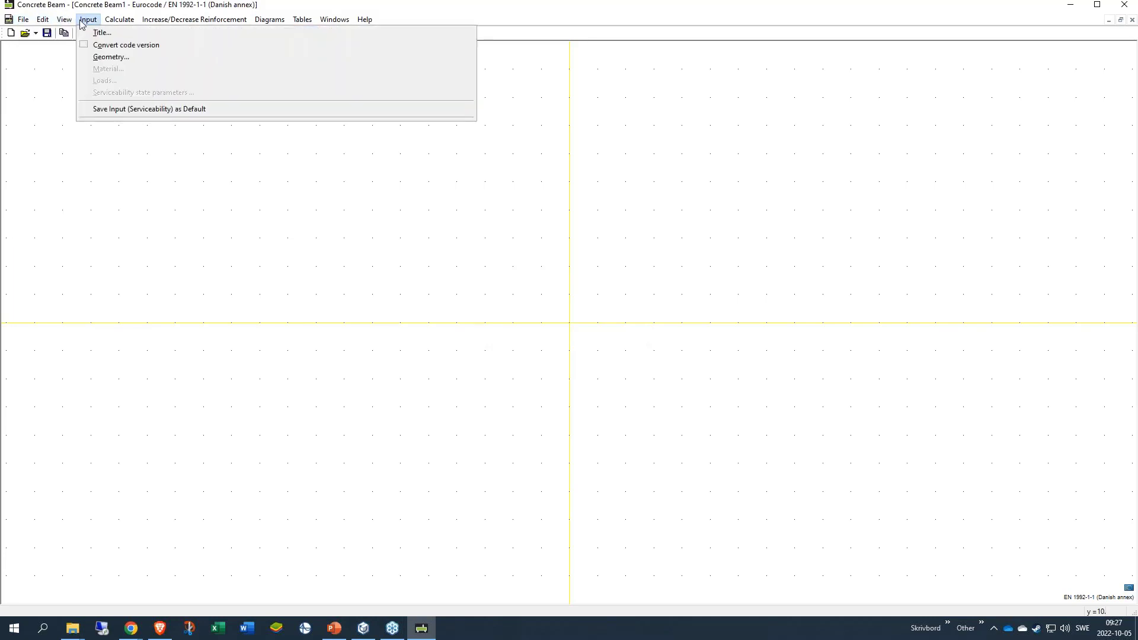
click(120, 34)
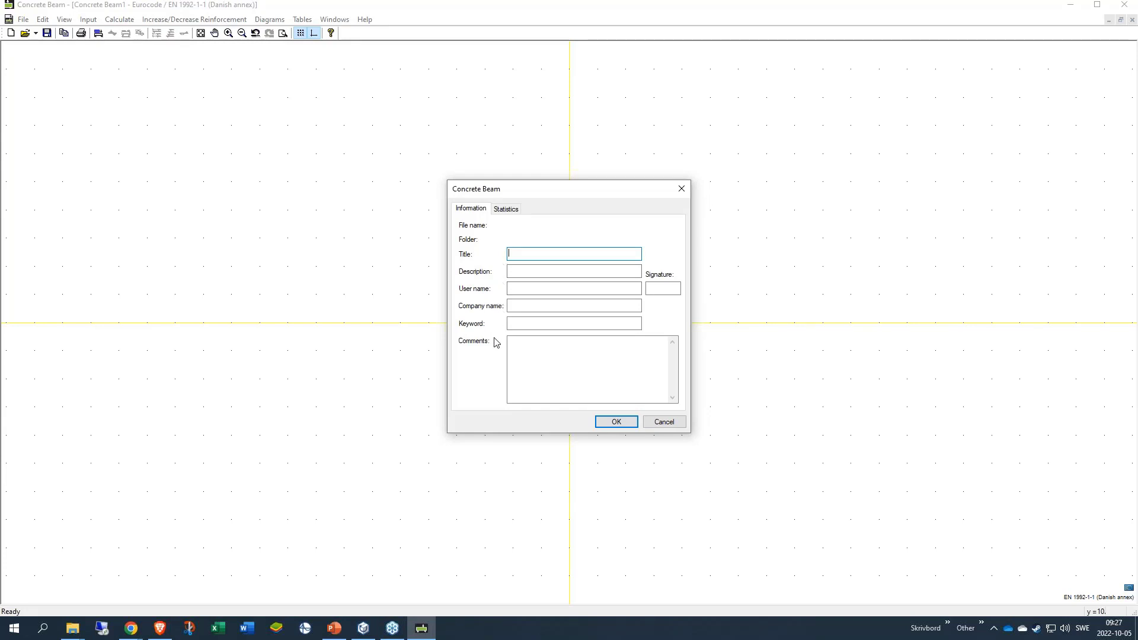
click(507, 211)
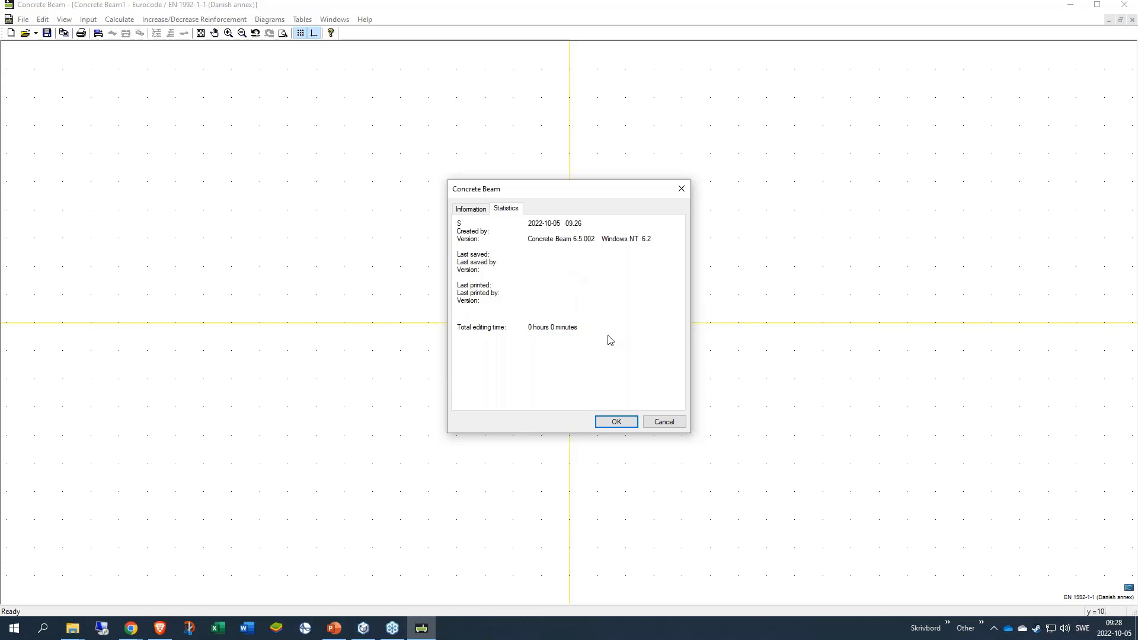
click(670, 423)
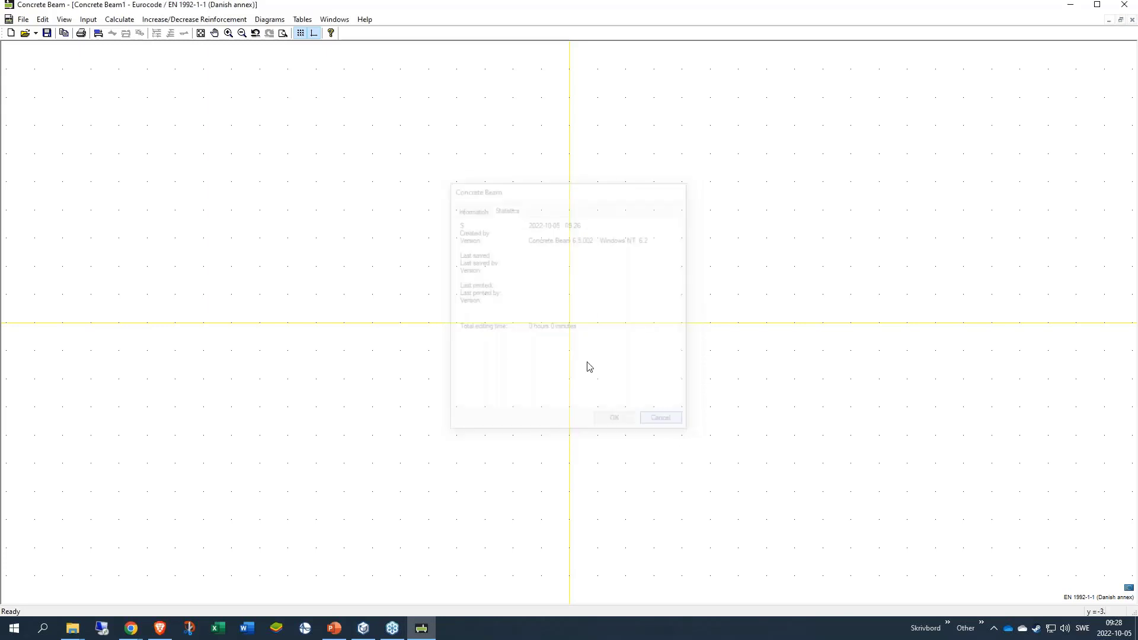
Examine the code versions the beam input can be converted to and cancel the conversion.
click(88, 19)
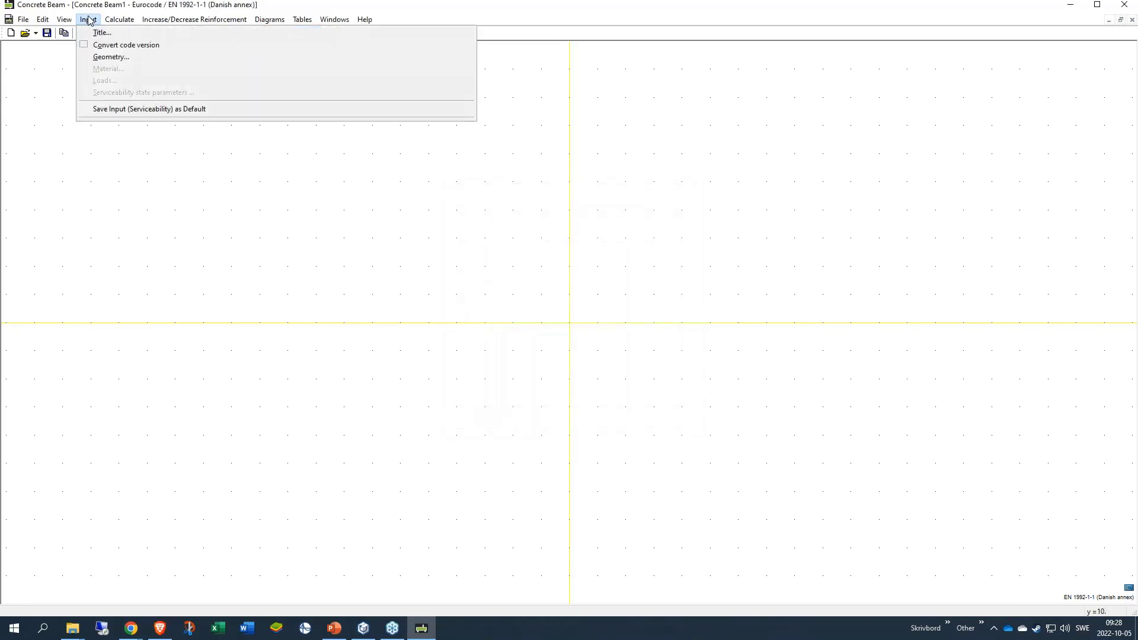
click(107, 47)
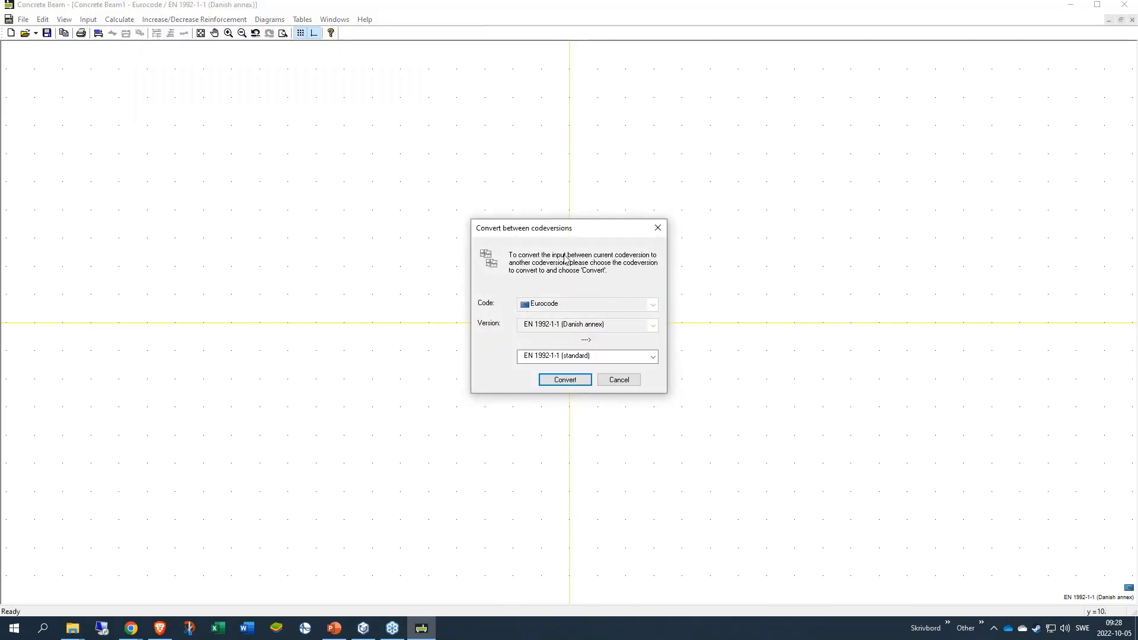
click(633, 363)
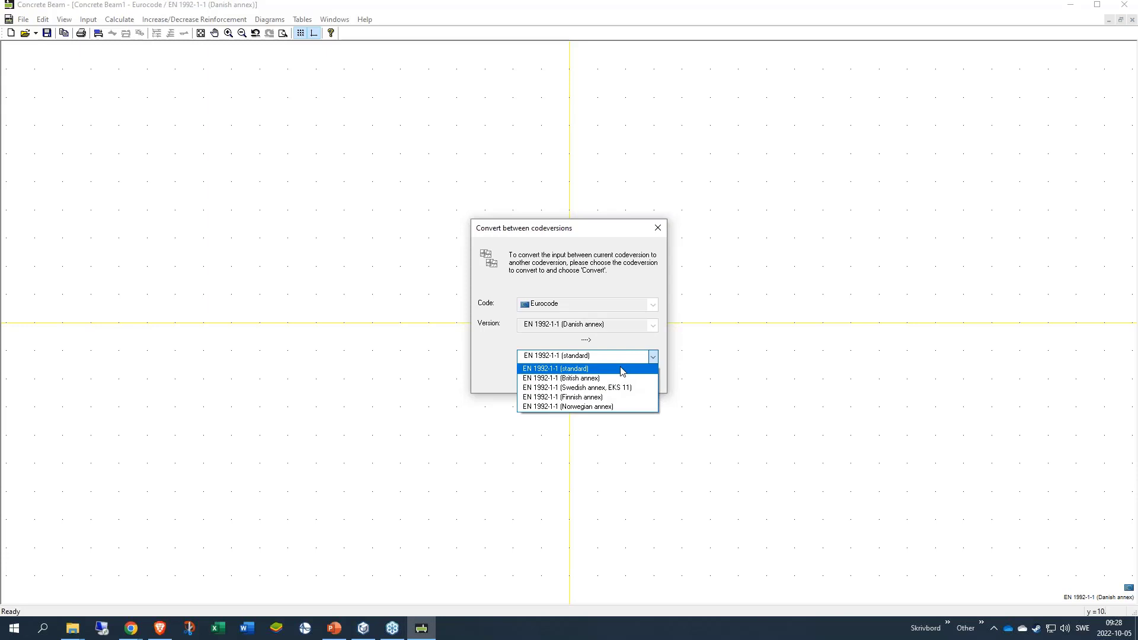
click(622, 341)
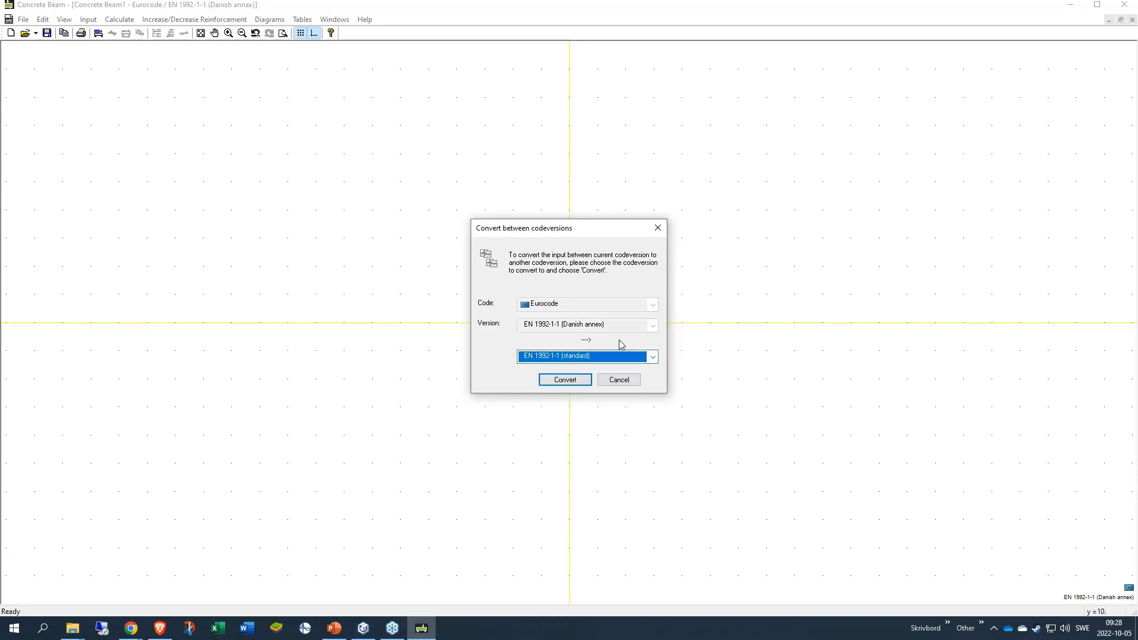
click(619, 383)
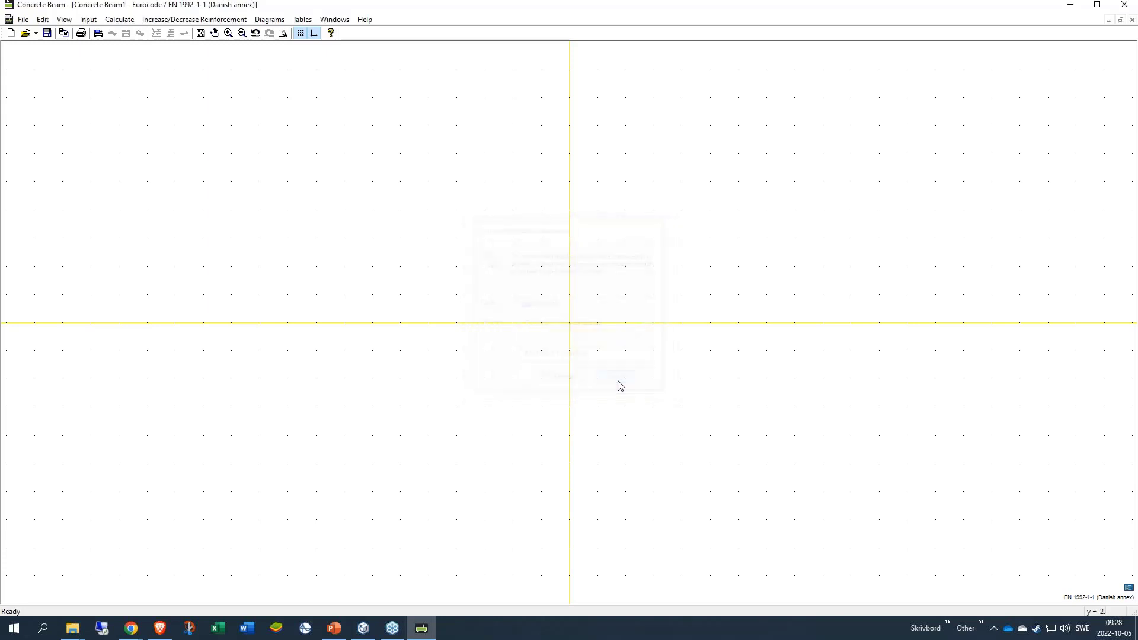
Define the beam geometry with two spans, 8000 mm for span 1 and 4500 mm for span 2.
click(90, 22)
click(98, 57)
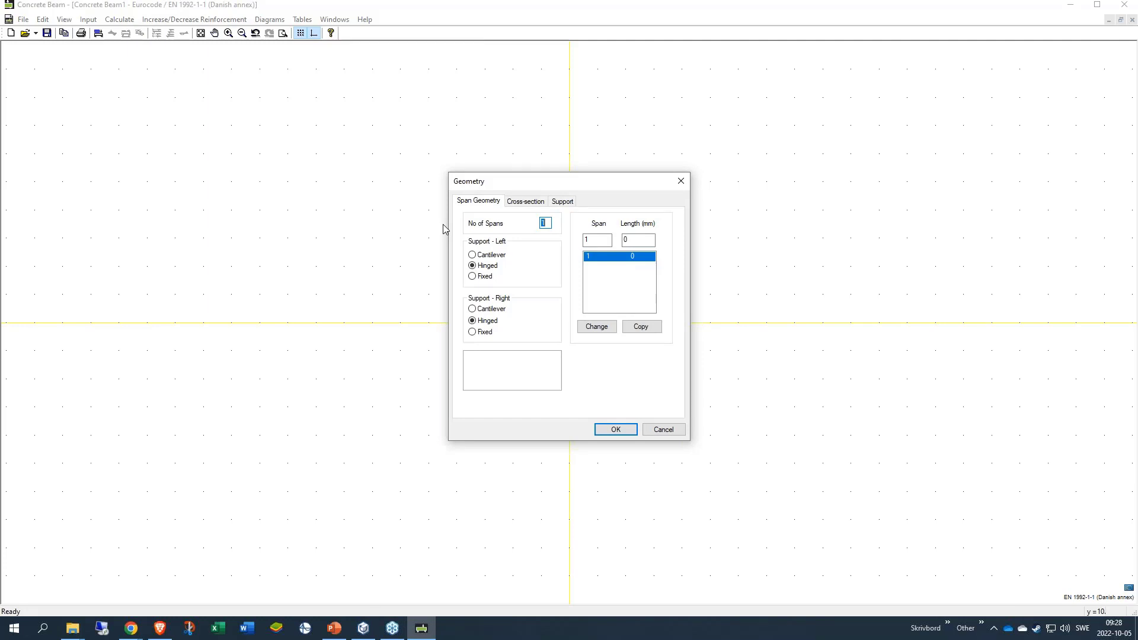
text(2)
click(615, 256)
click(596, 328)
click(631, 265)
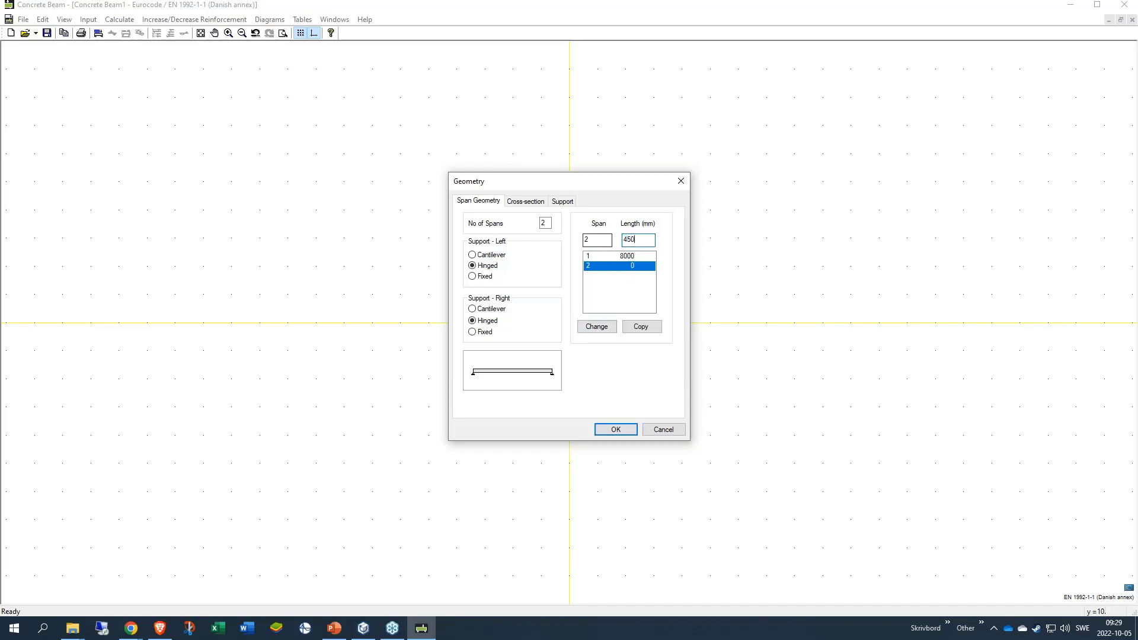
click(597, 326)
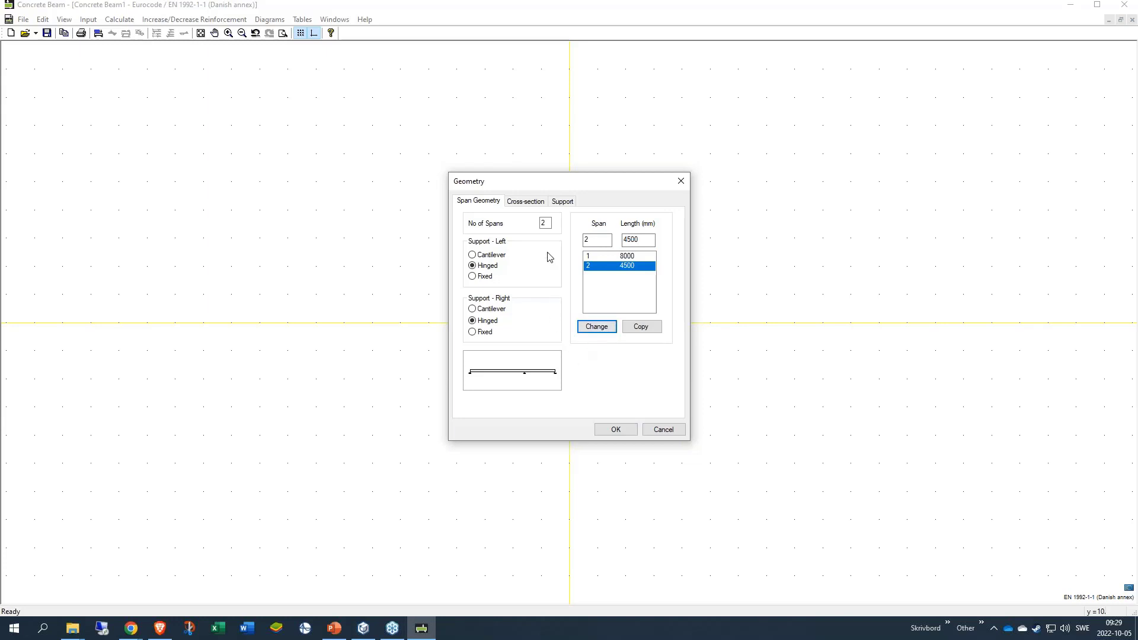
Try the T-Section cross-section type for the beam and switch it to Solid Slab.
click(533, 202)
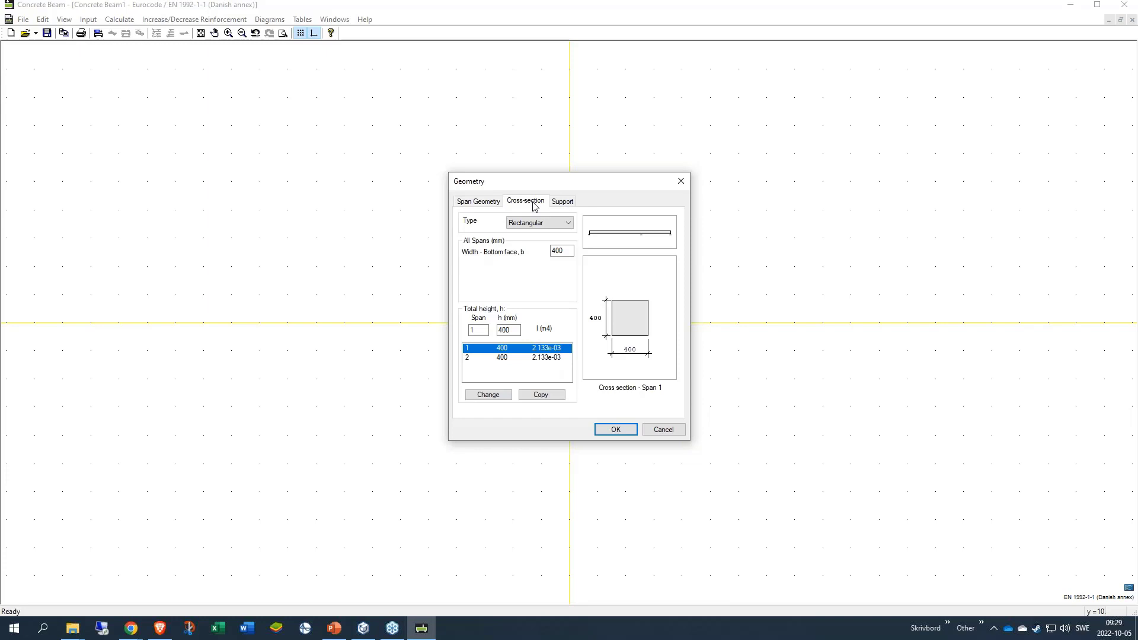
click(561, 227)
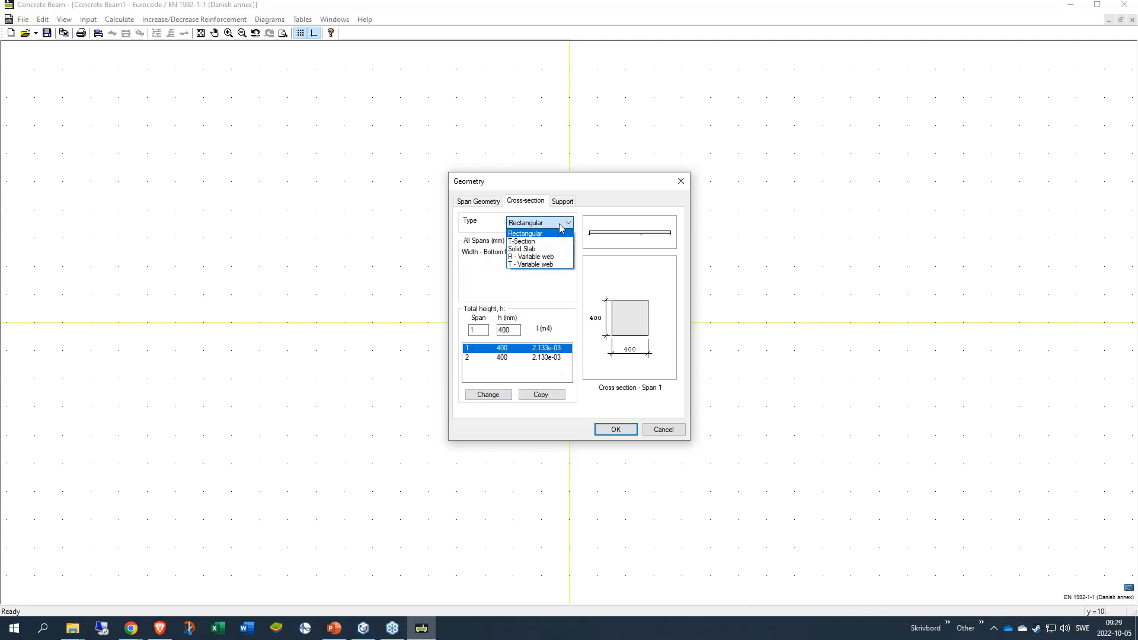
click(548, 241)
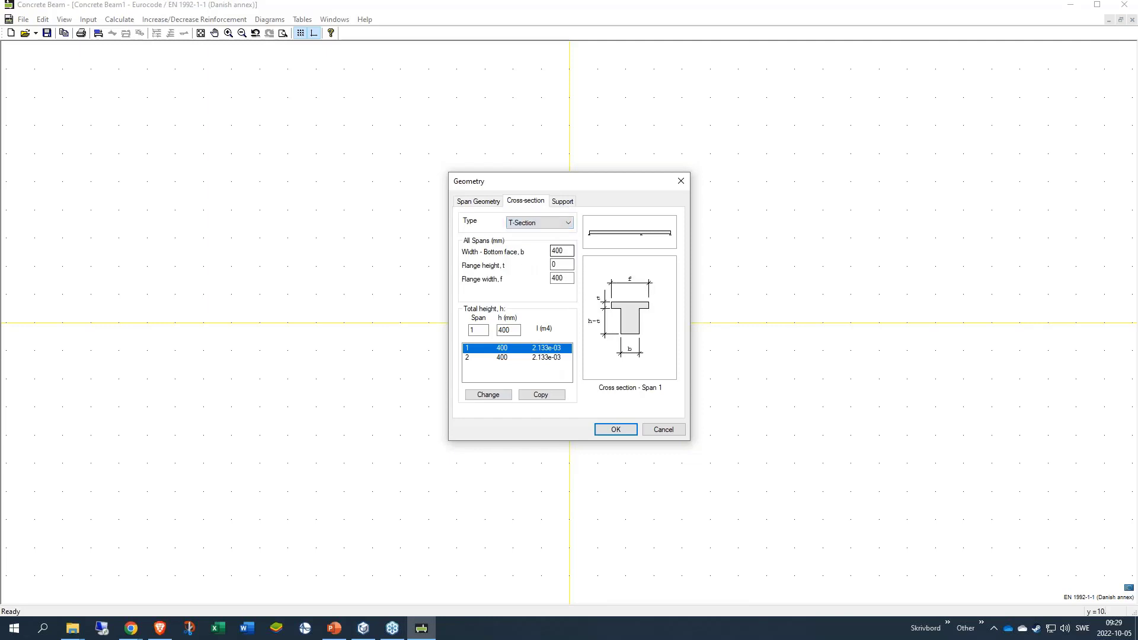
click(551, 222)
click(545, 250)
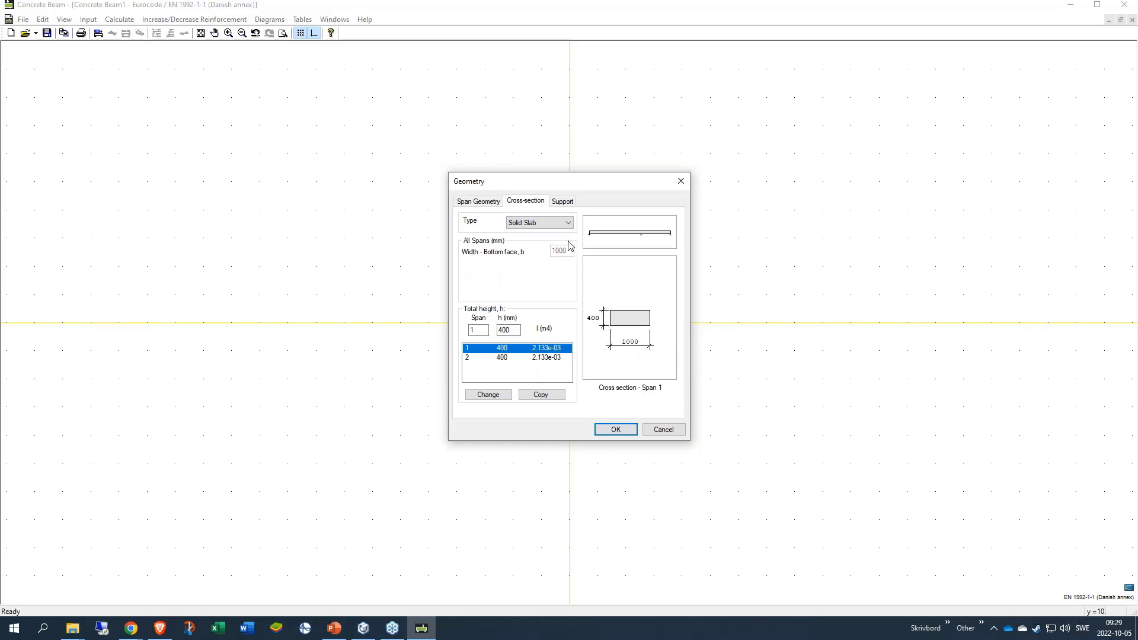
Try the R - Variable web and T - Variable web cross-section types for the beam.
click(556, 225)
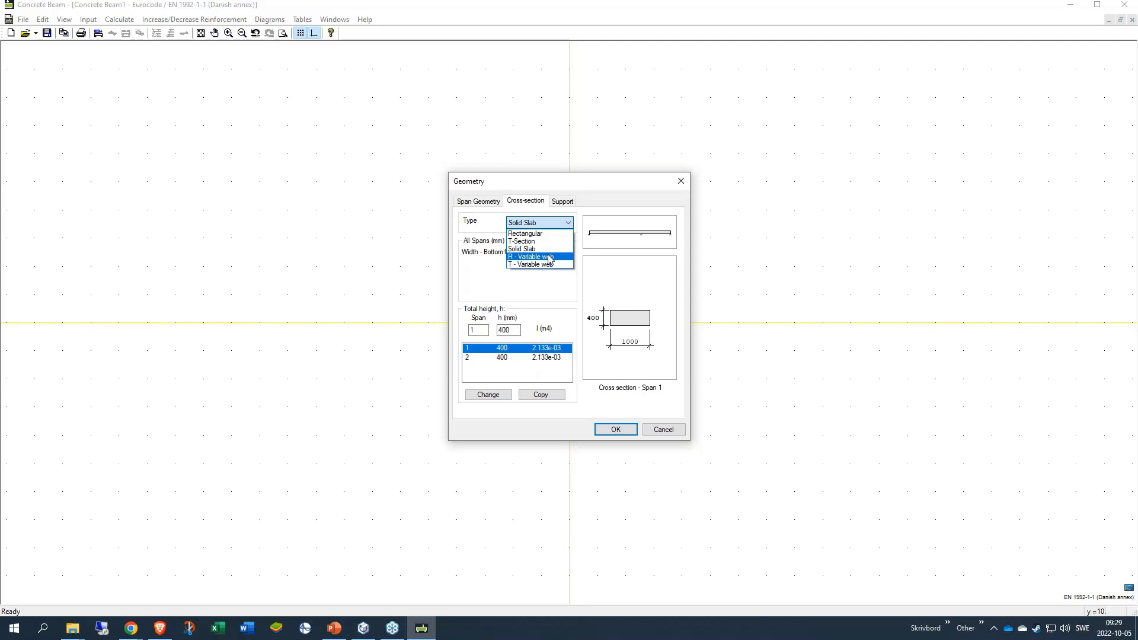
click(548, 243)
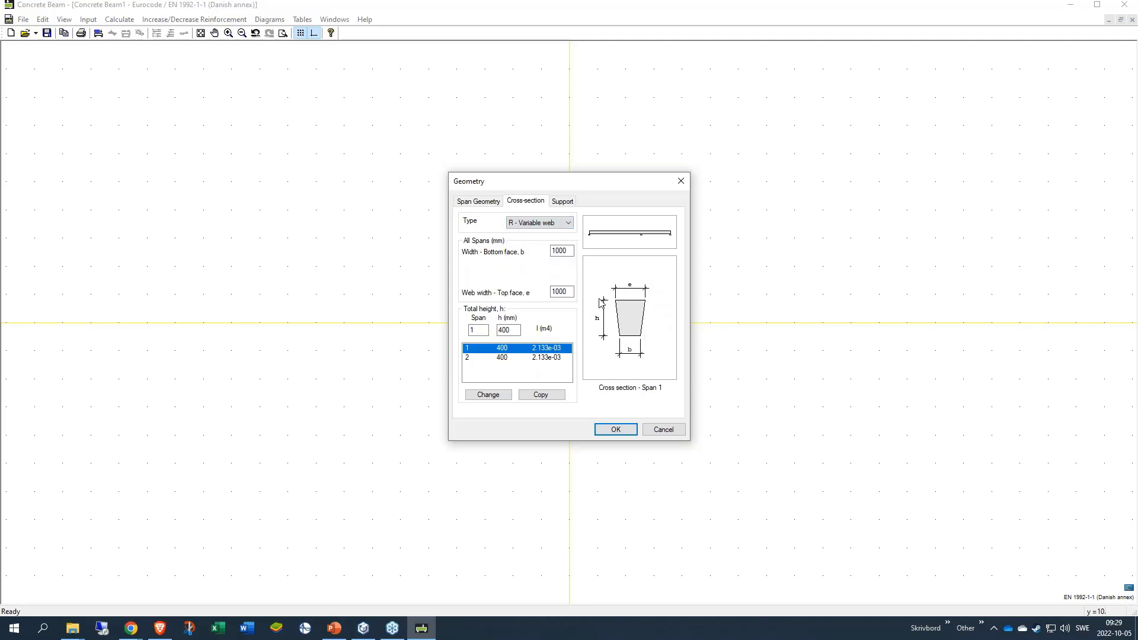
click(563, 228)
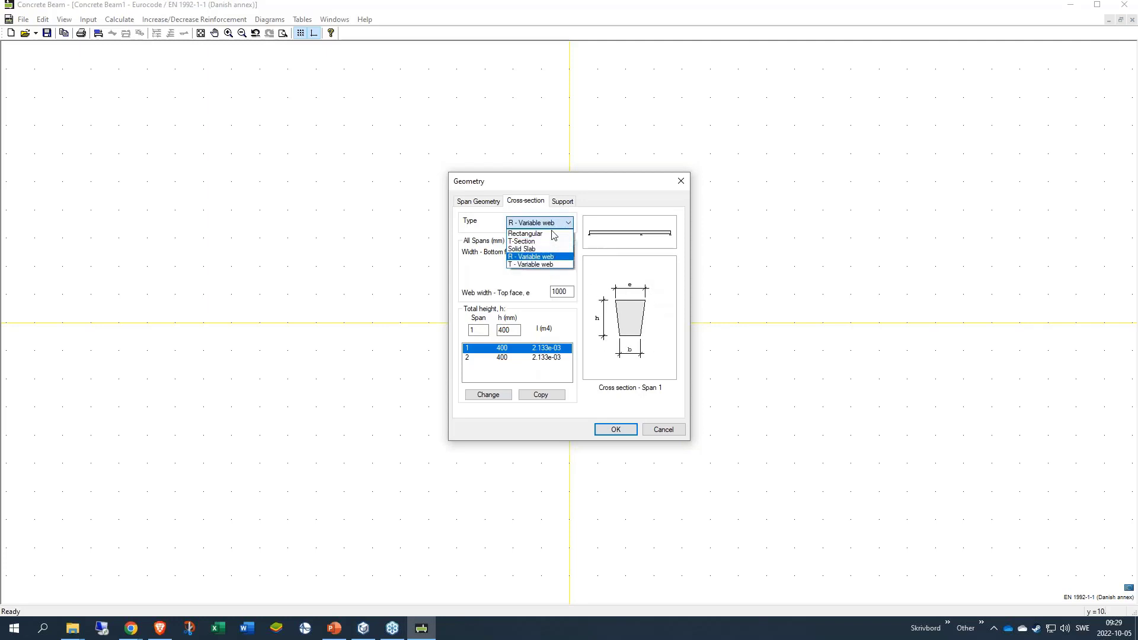
click(543, 265)
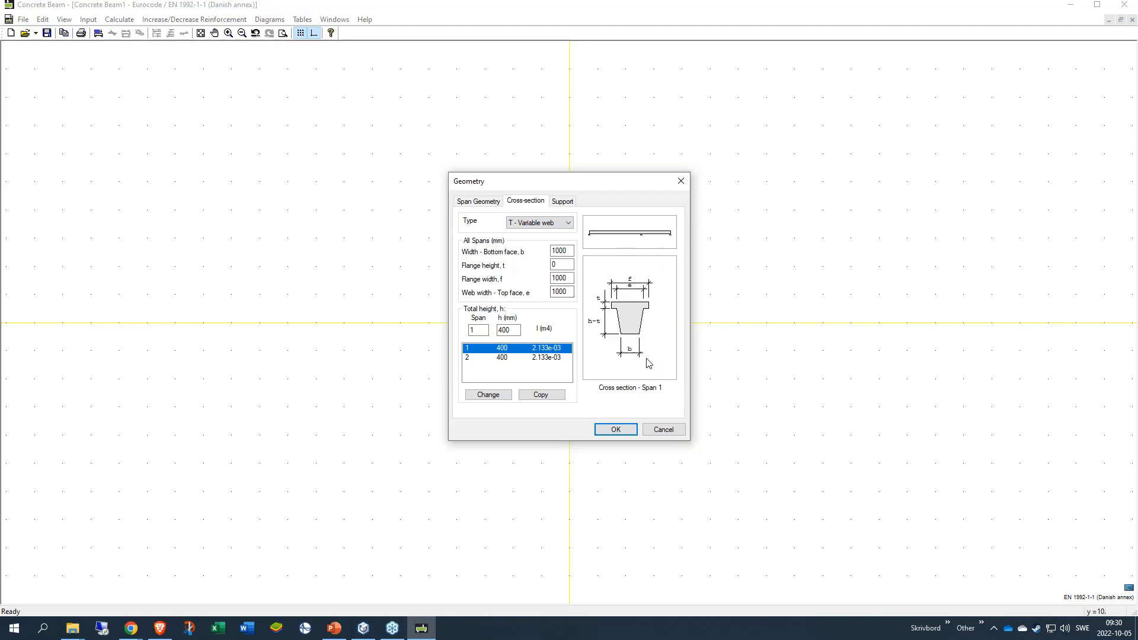
Set the cross-section type to Rectangular with a bottom-face width of 400 mm for all spans.
click(543, 224)
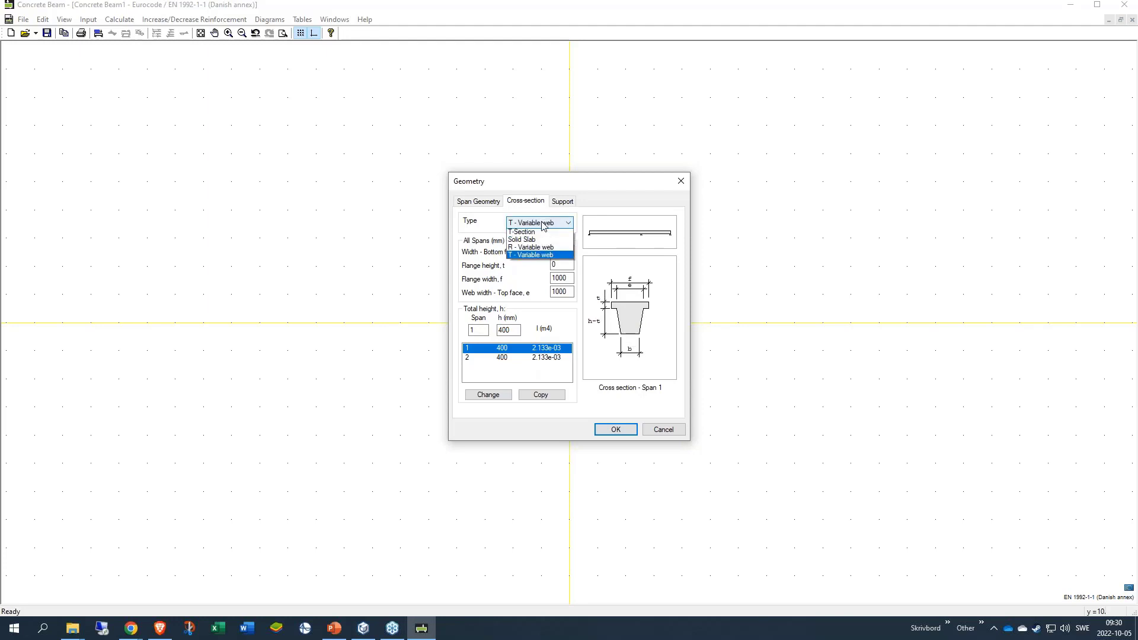
scroll(543, 237, up, 2)
click(539, 232)
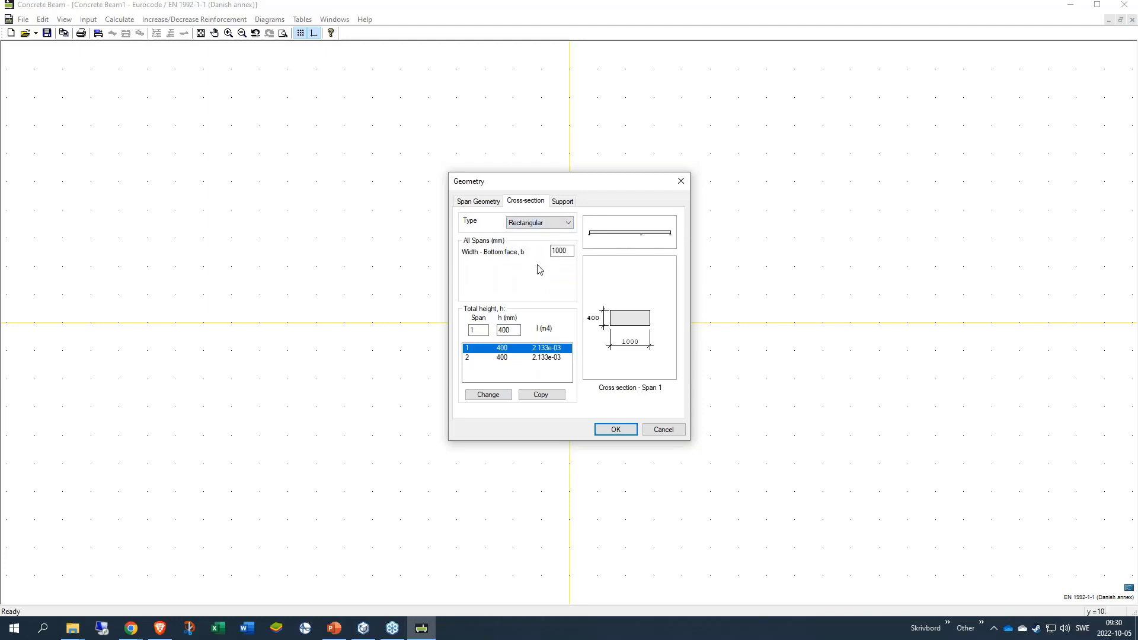
click(567, 250)
drag(573, 250, 525, 248)
text(400)
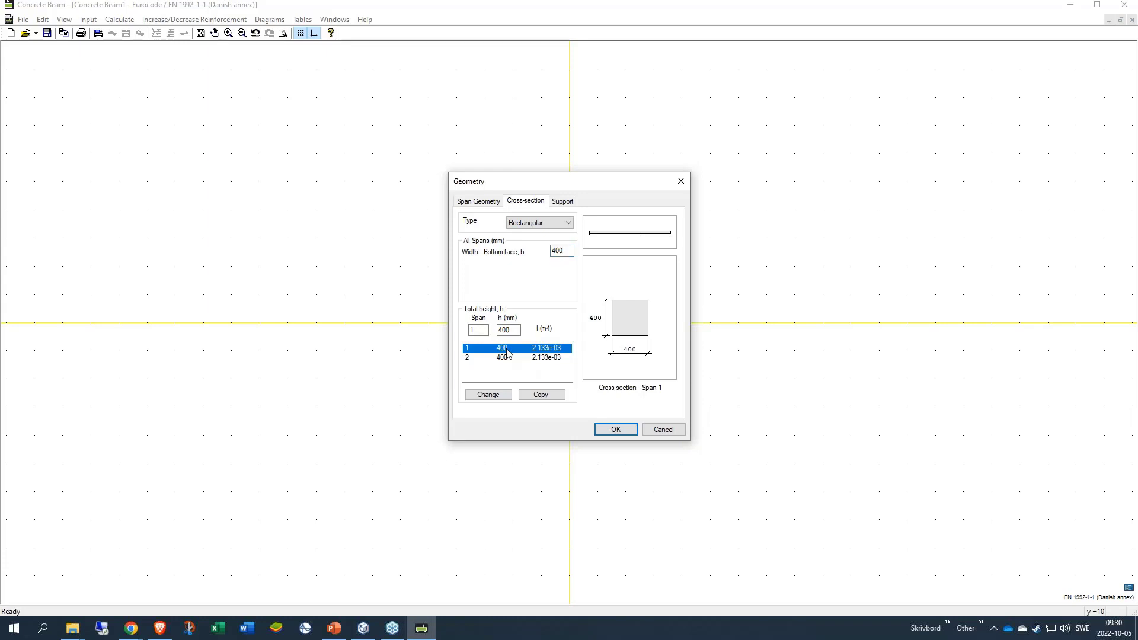
Set the total height of span 1 to 600 mm and select span 2 to check its section.
drag(514, 331, 484, 333)
text(60)
click(488, 395)
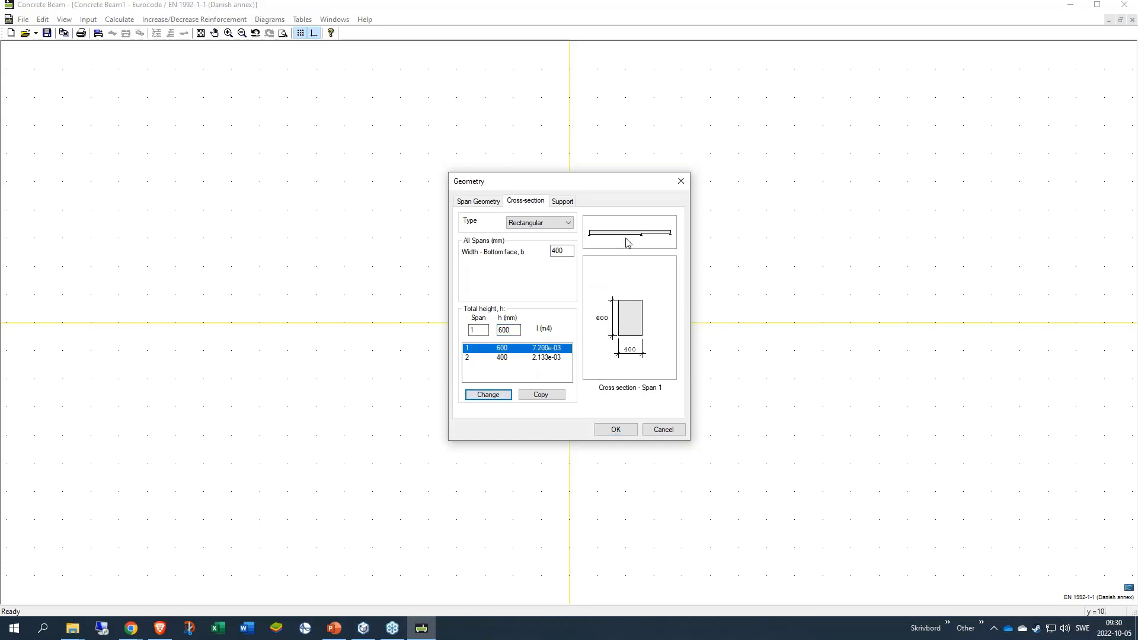
click(504, 359)
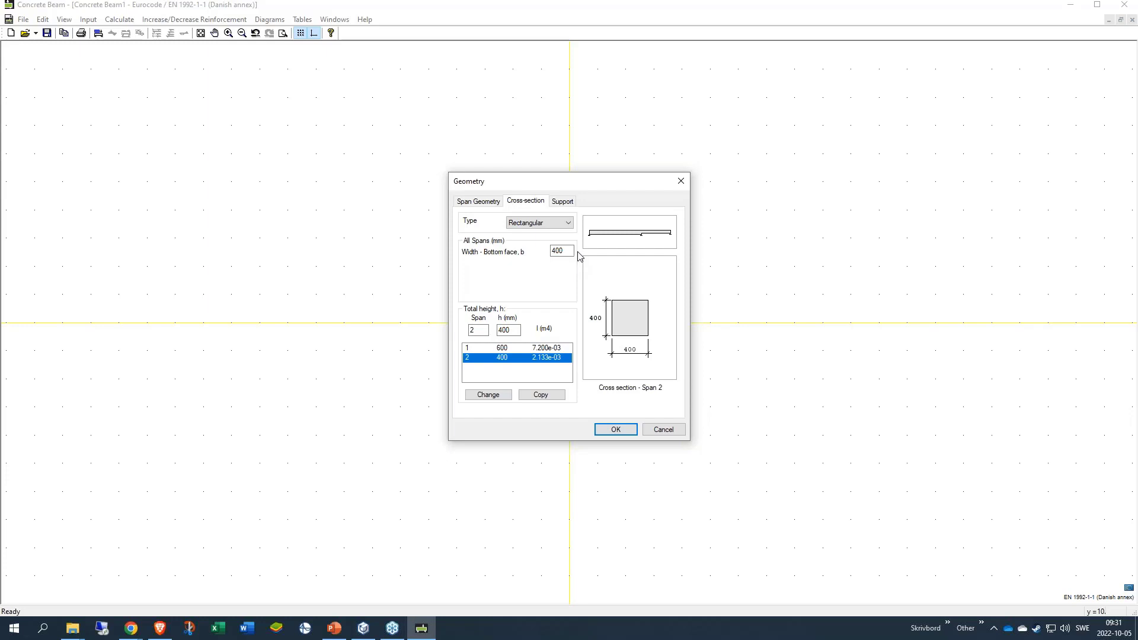
Define support 1 with a width of 200 mm and column stiffness of 100 kNm below and 200 kNm above the beam.
click(566, 201)
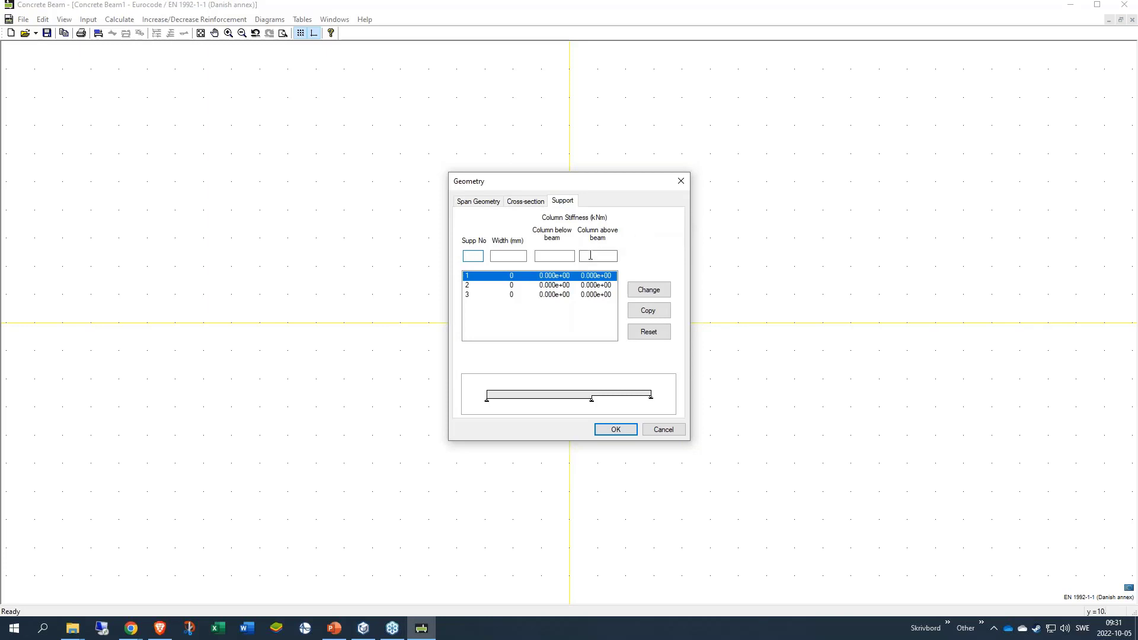
click(491, 280)
click(505, 256)
click(560, 256)
text(100)
key(Tab)
text(200)
click(660, 293)
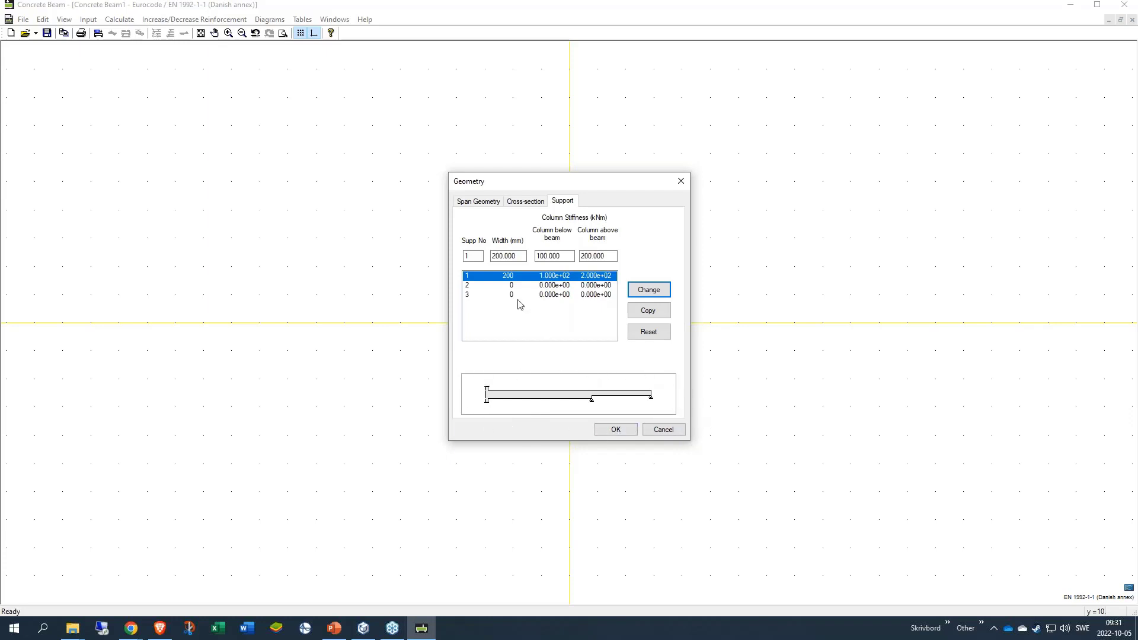
Define support 2 with a width of 250 mm and a column stiffness of 200 kNm below the beam.
click(499, 286)
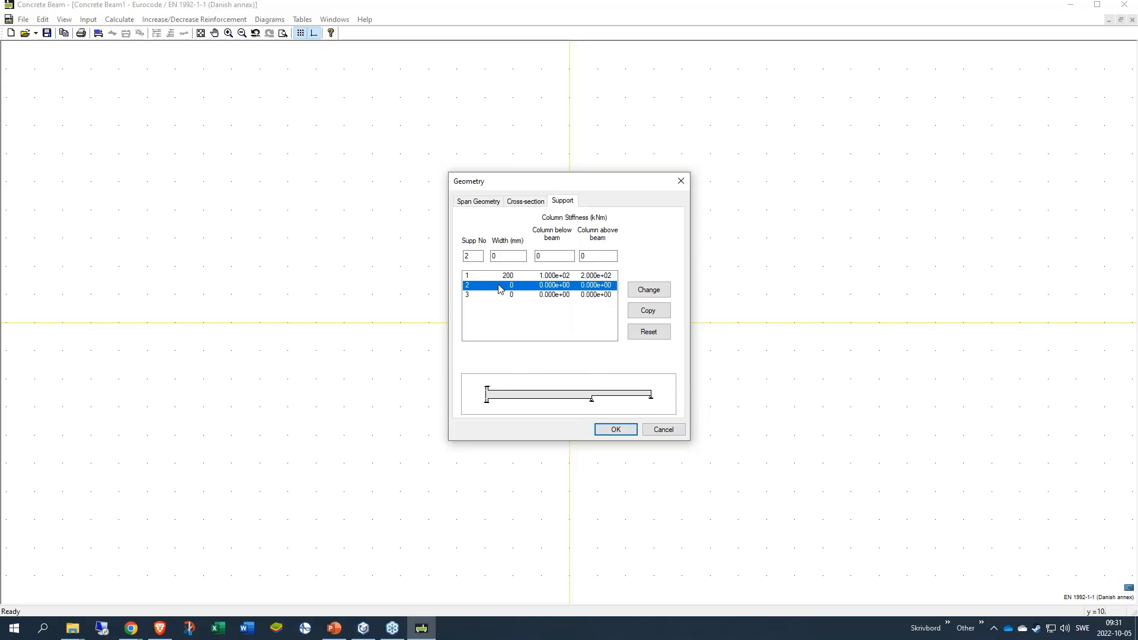
double_click(510, 256)
key(Tab)
text(200)
click(647, 290)
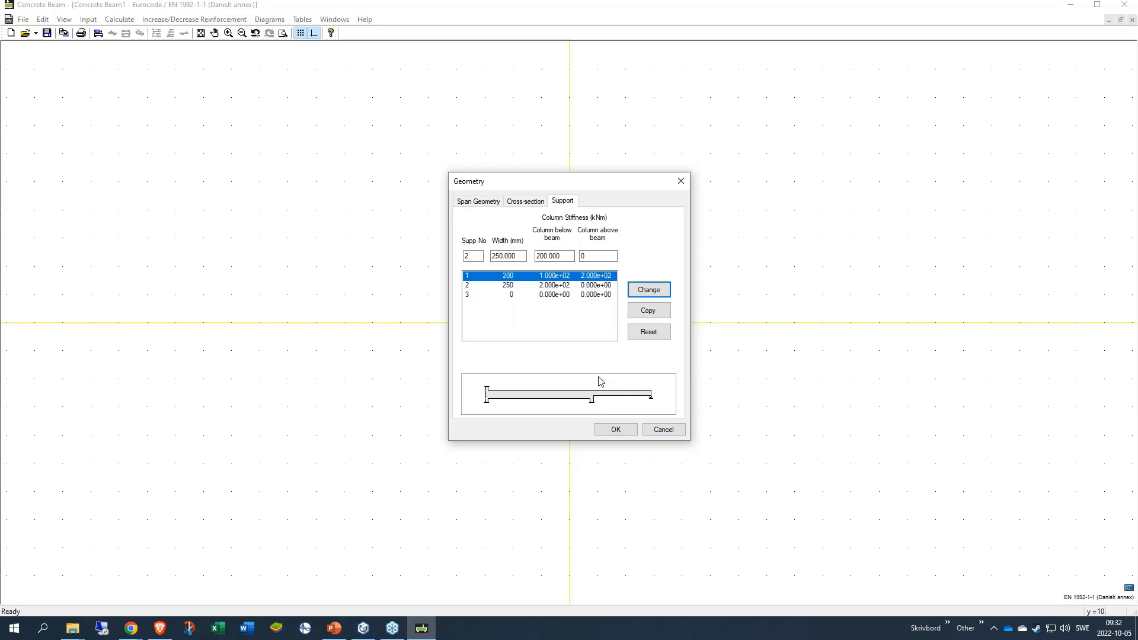
Define support 3 with a width of 200 mm and 200 kNm column stiffness below and above the beam, and accept the geometry.
double_click(510, 295)
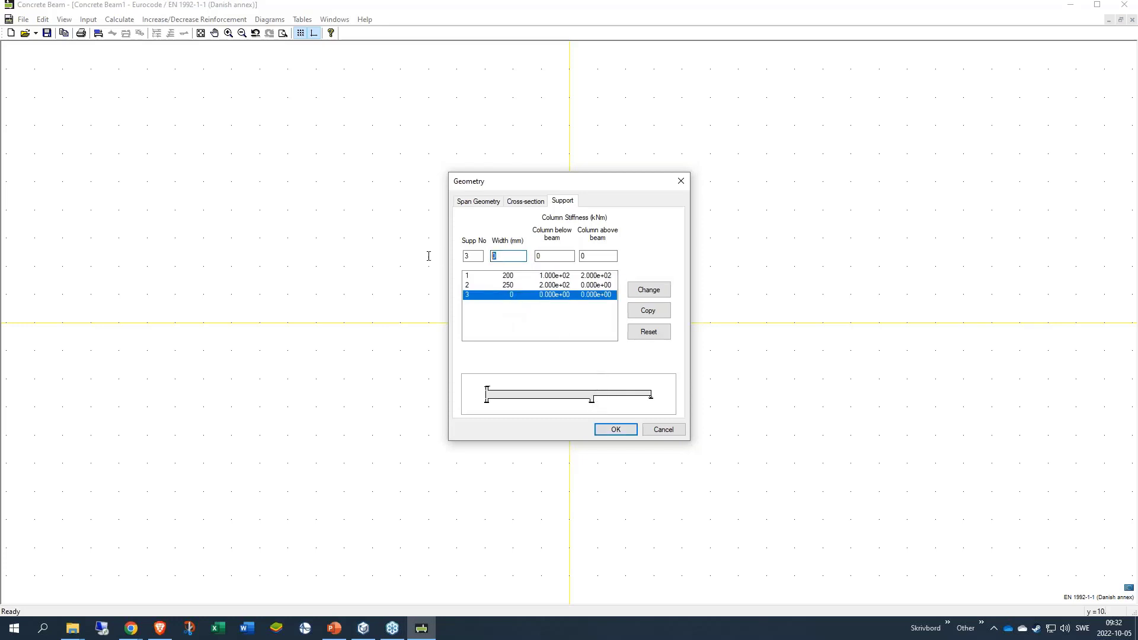
text(200)
key(Tab)
text(200)
key(Tab)
text(20)
click(644, 290)
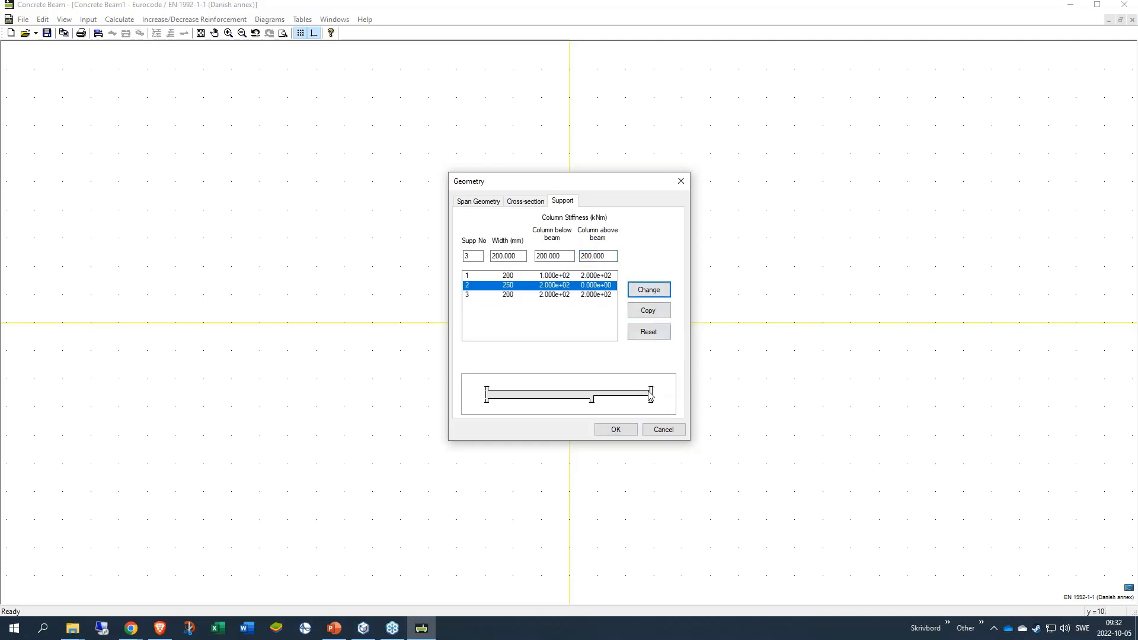
click(616, 430)
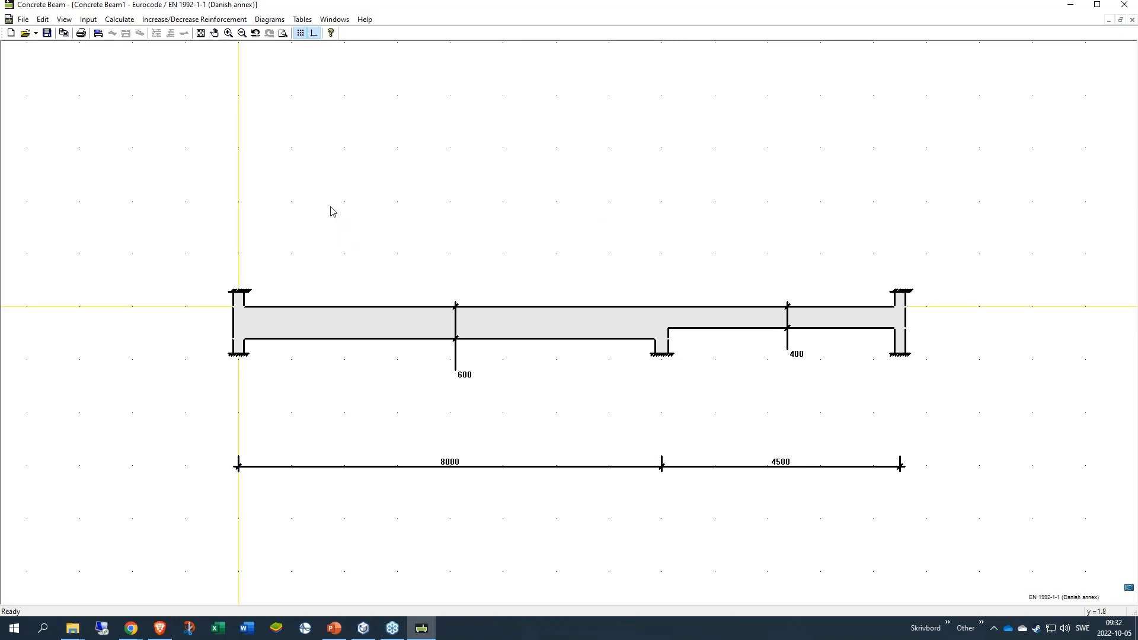
Review the support settings in the beam geometry again and leave without changing anything.
click(88, 19)
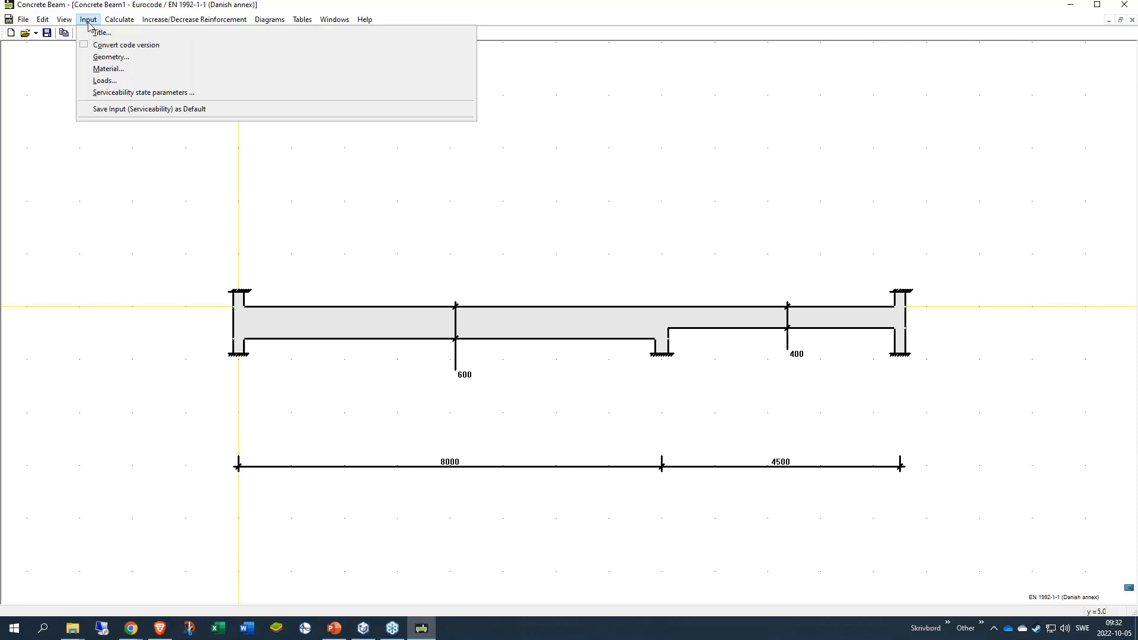
click(99, 56)
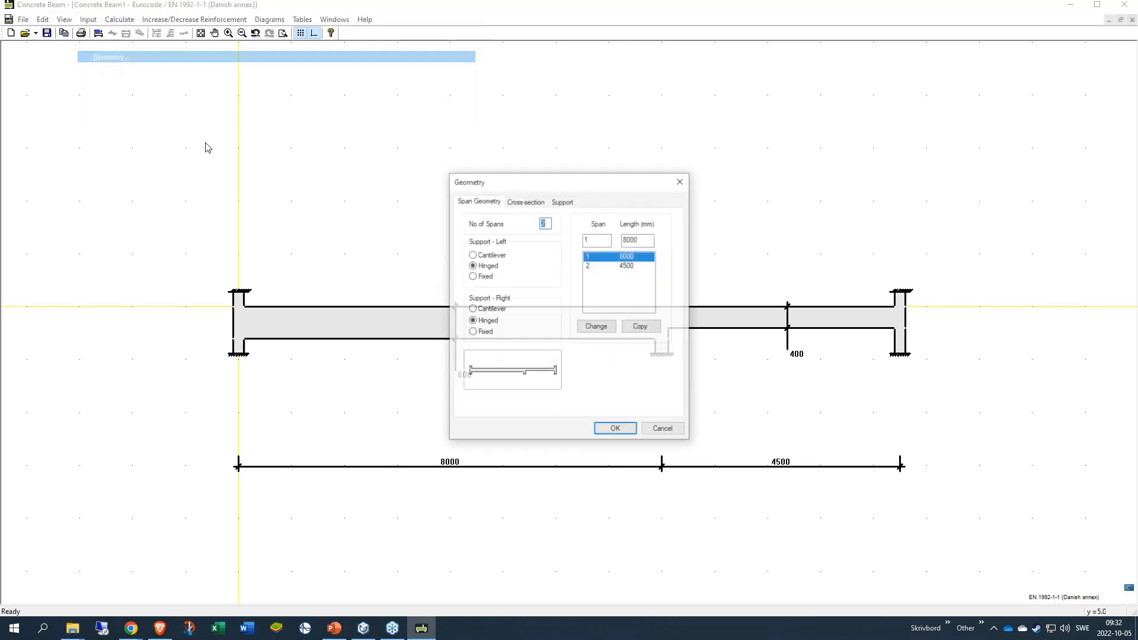
click(562, 201)
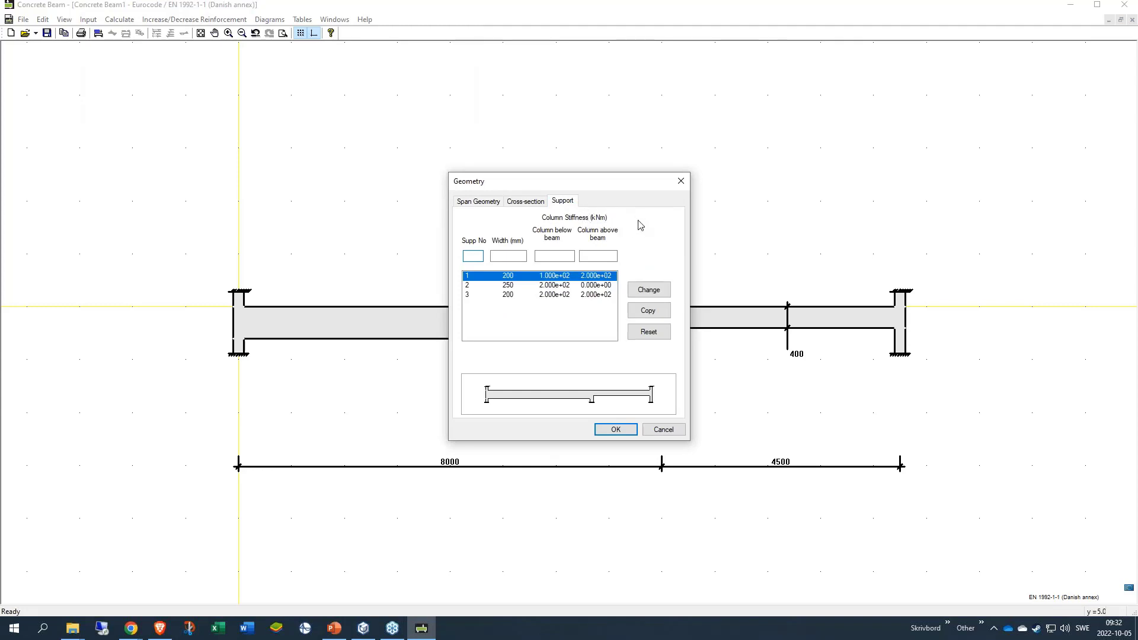
click(663, 431)
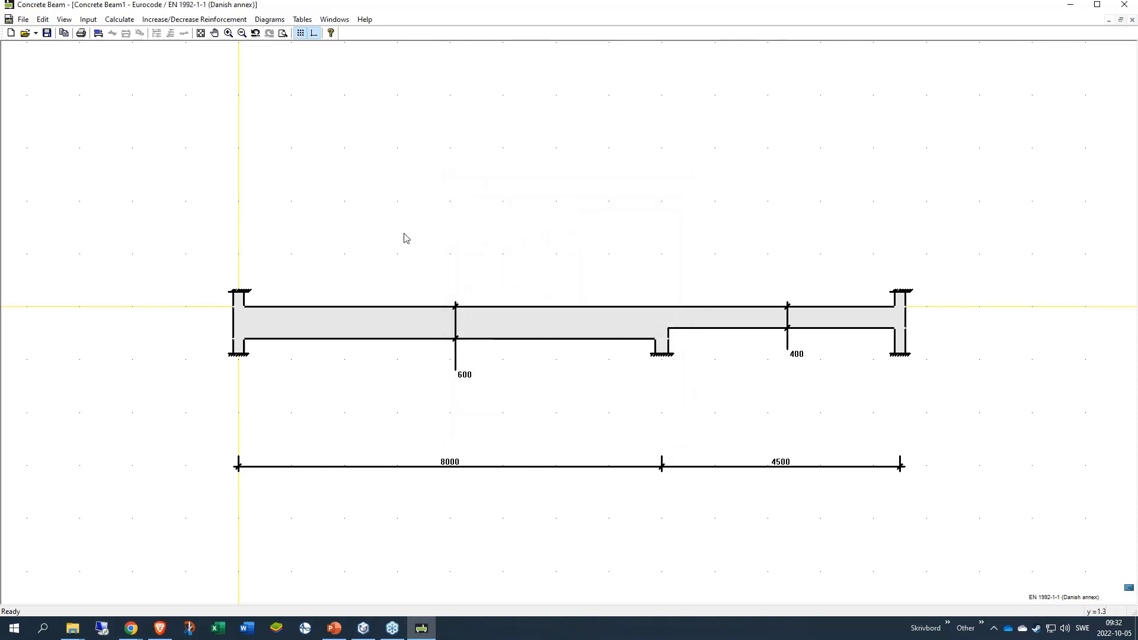
Set the environmental class to Moderate in the beam's material and reinforcement properties.
click(94, 22)
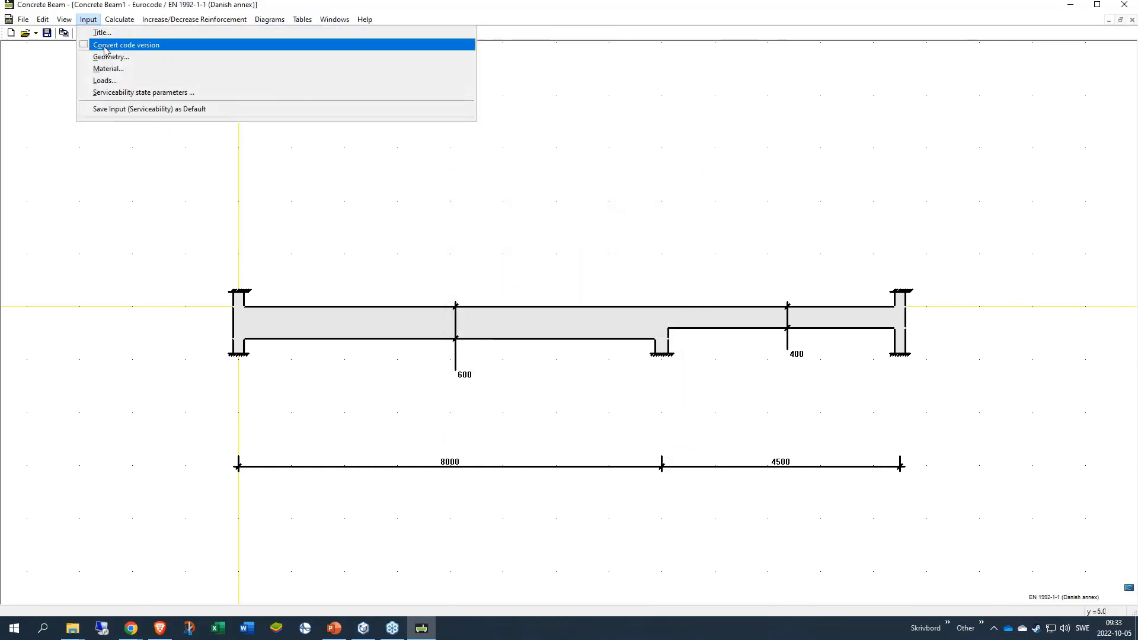
click(114, 69)
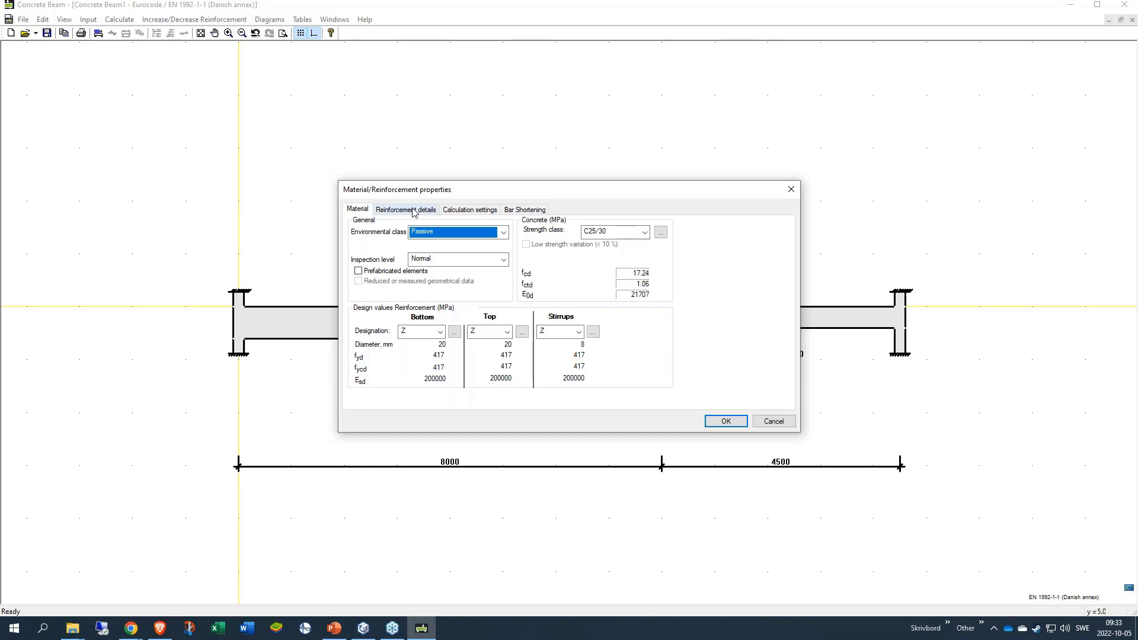
click(501, 236)
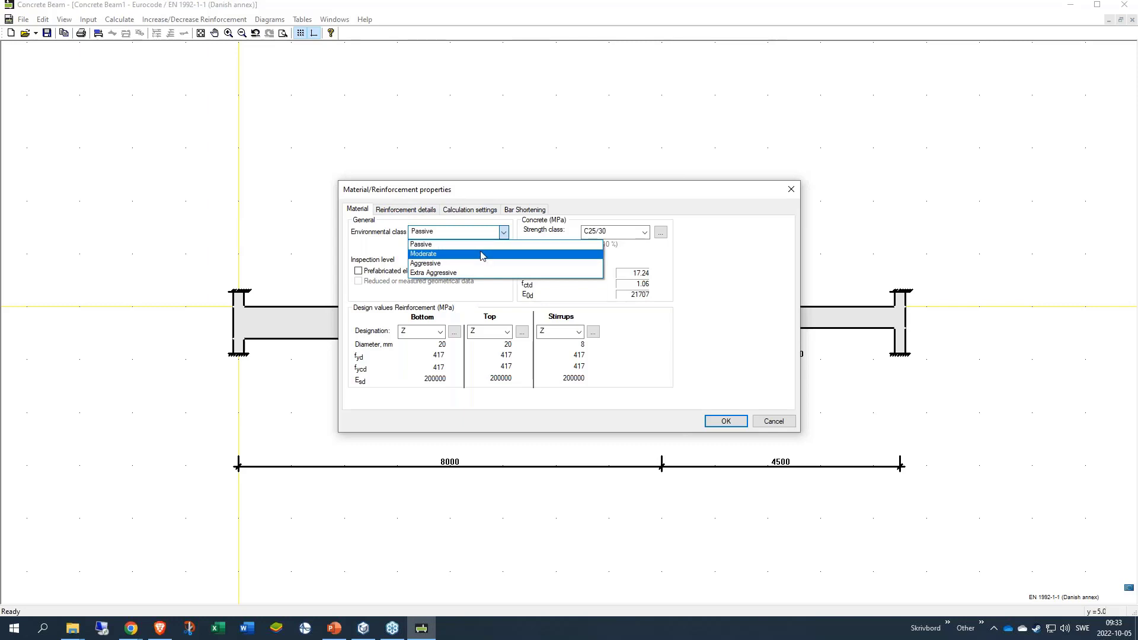
click(481, 255)
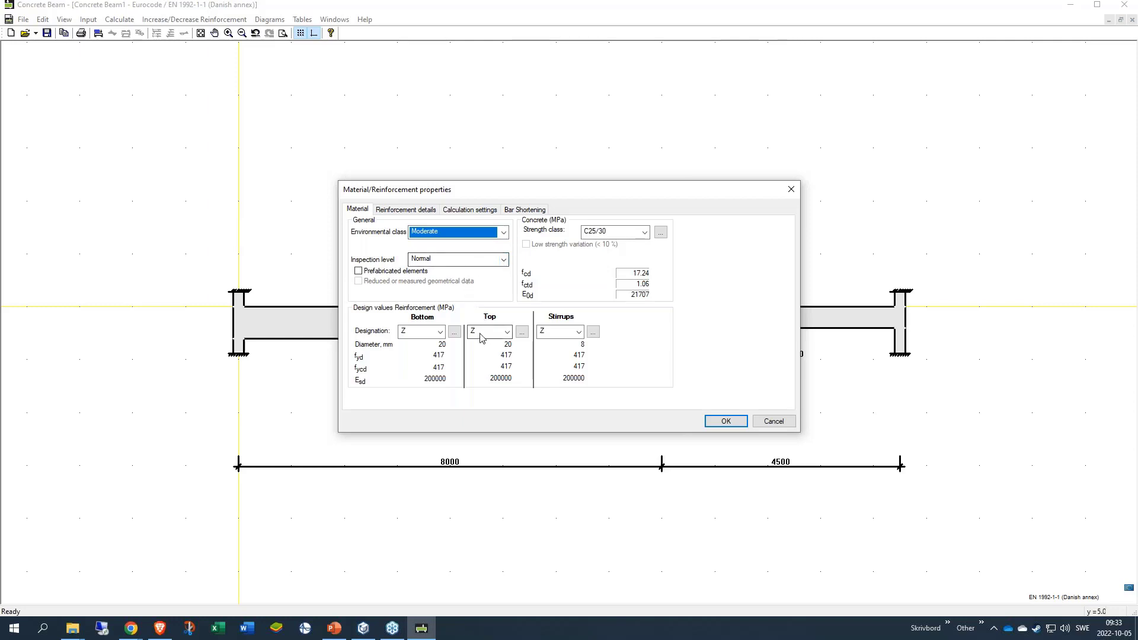
Assign reinforcement designation K to the bottom bars, top bars and stirrups, and set the concrete strength class to C40/50.
click(440, 331)
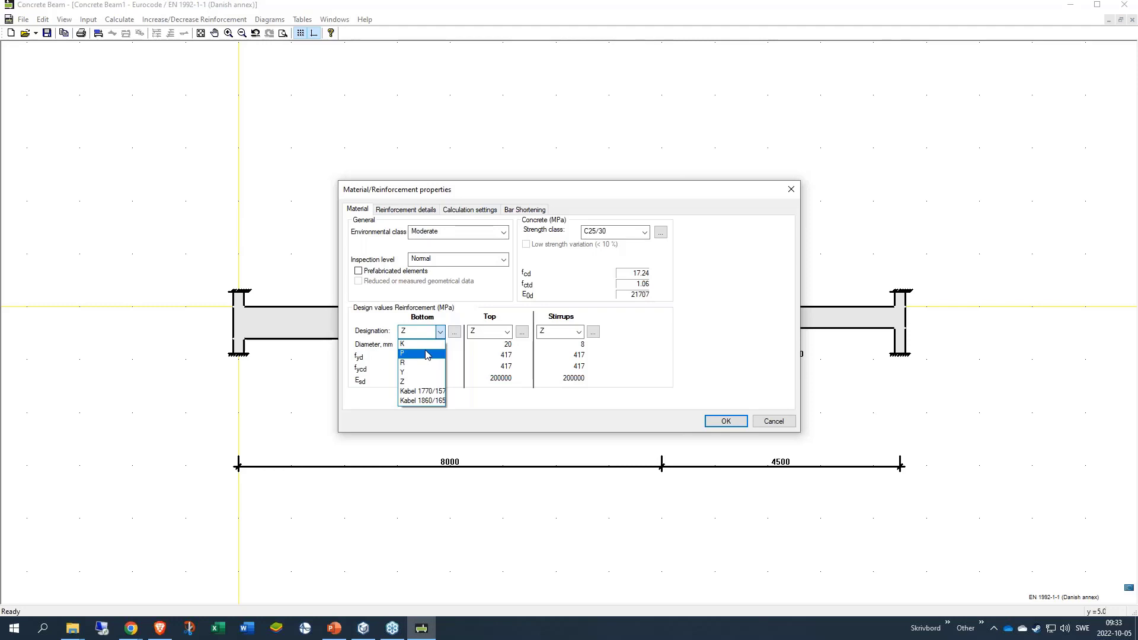
click(422, 373)
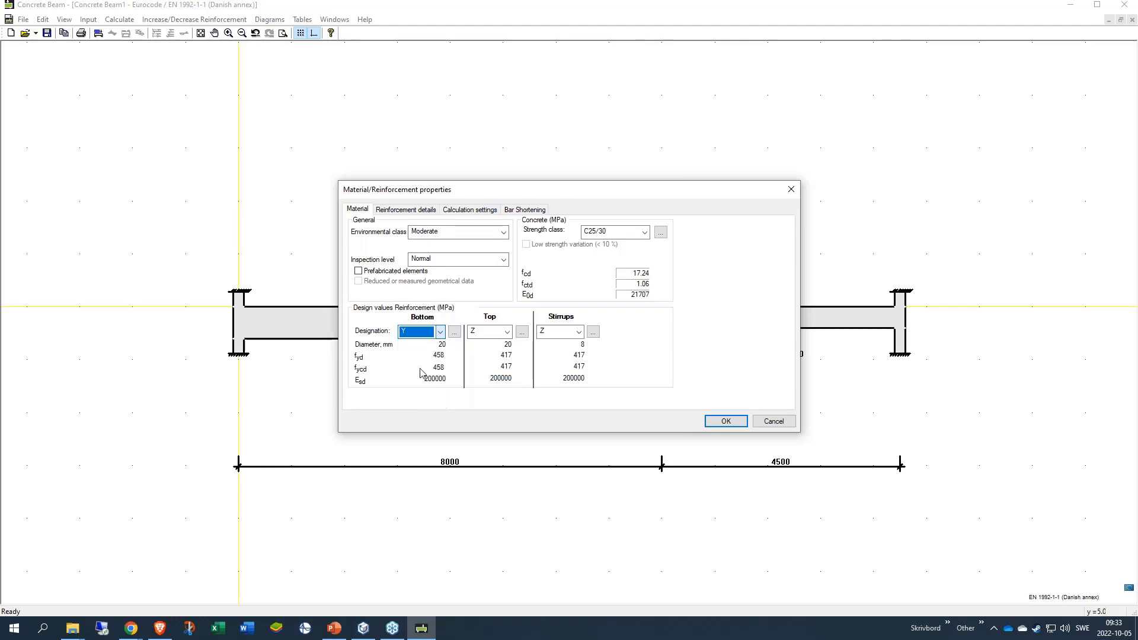
click(439, 332)
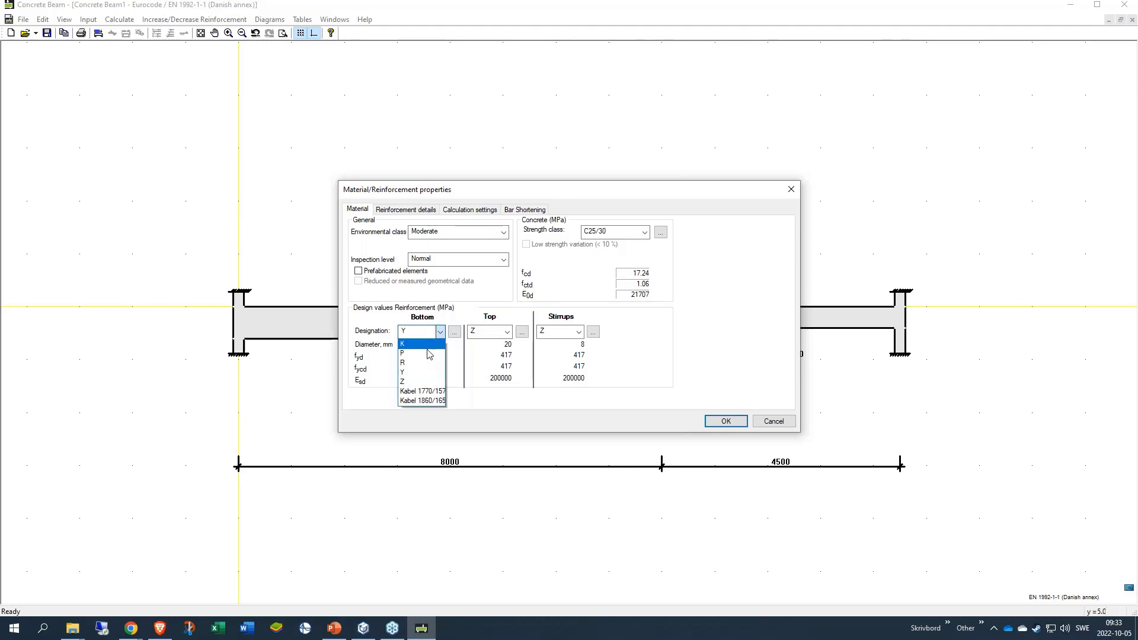
click(422, 346)
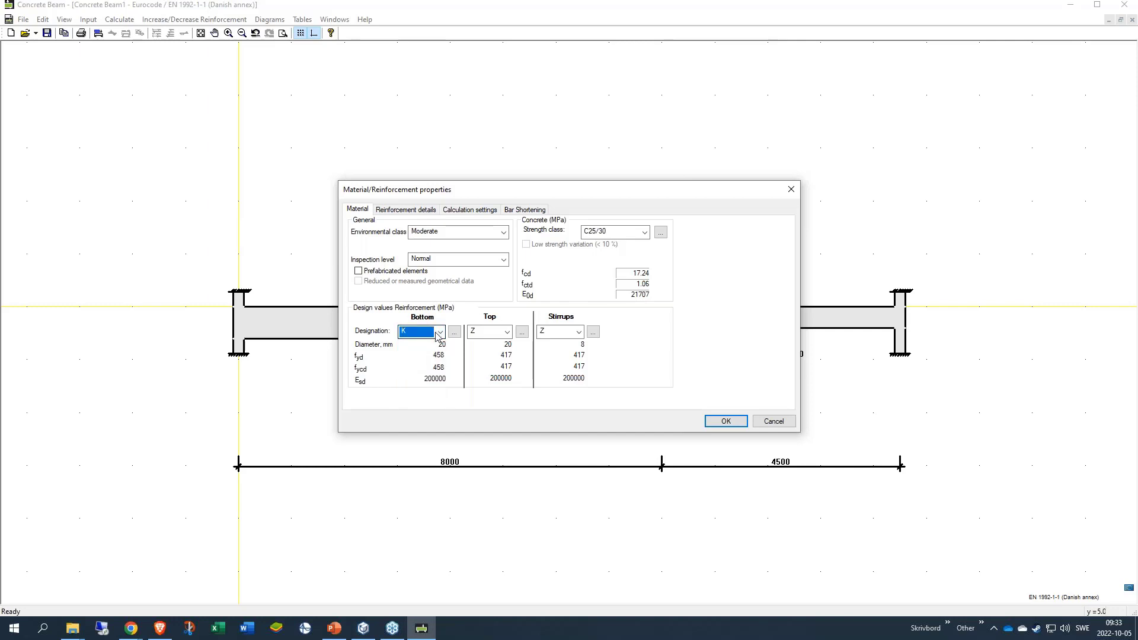
click(484, 332)
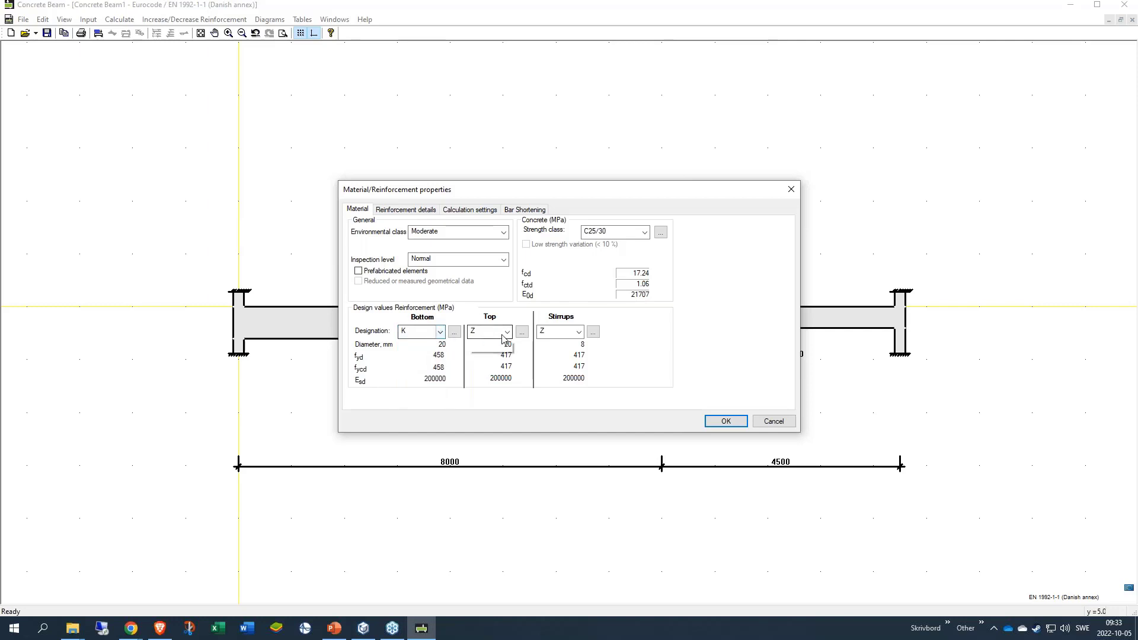
click(485, 343)
click(578, 332)
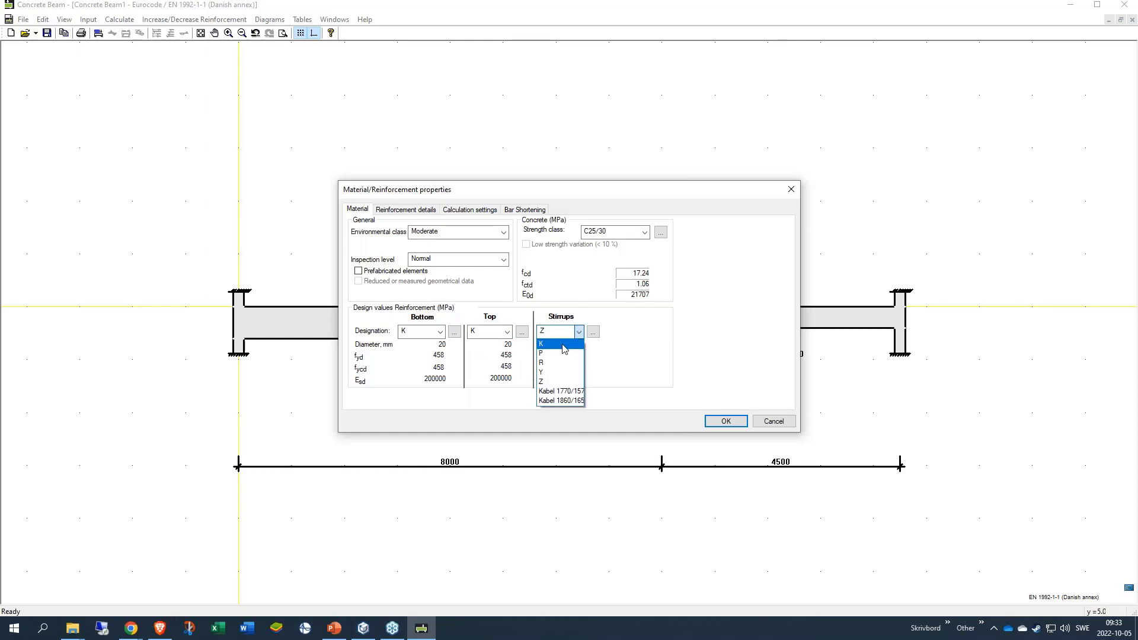
click(551, 344)
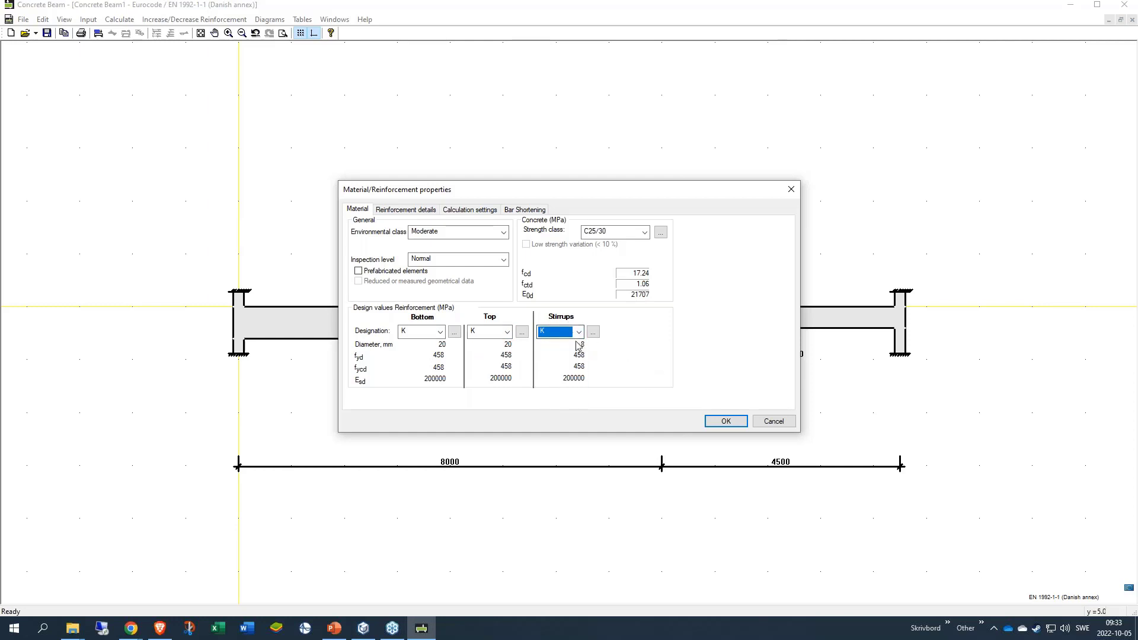
click(637, 234)
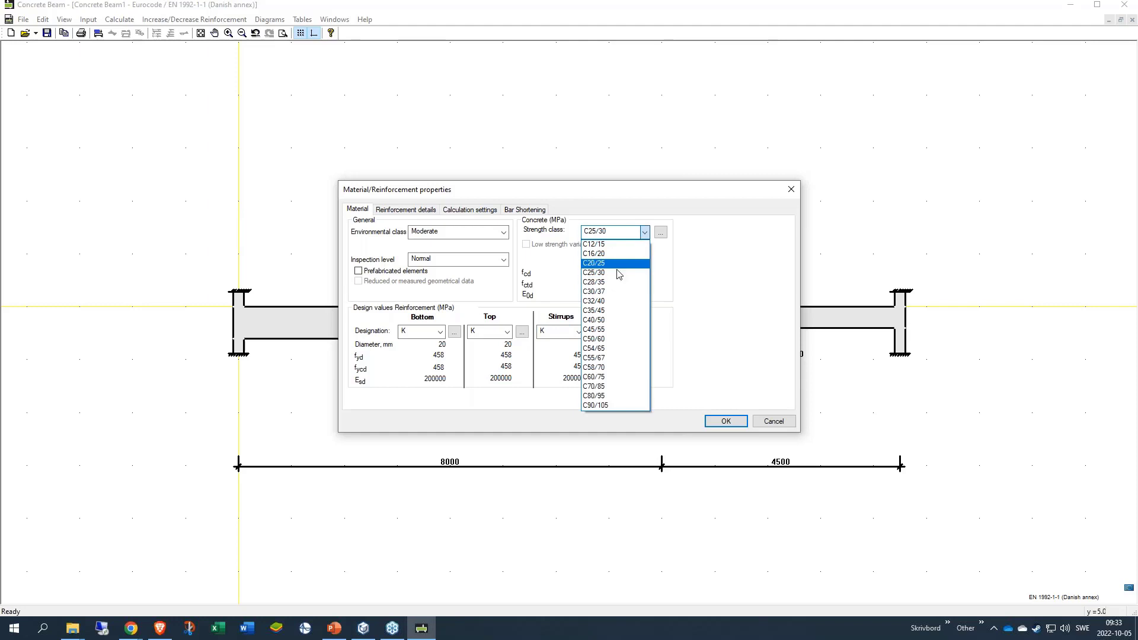
click(608, 324)
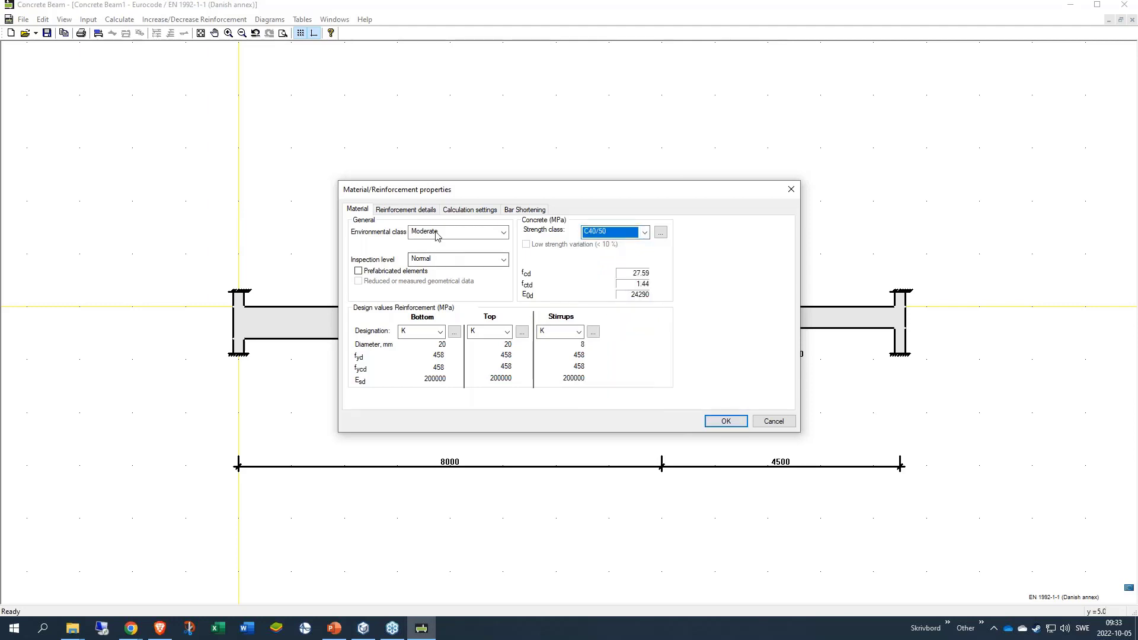
Try stirrup diameters of 10 and 12 mm in the reinforcement details, and return the diameter to 8 mm.
click(405, 209)
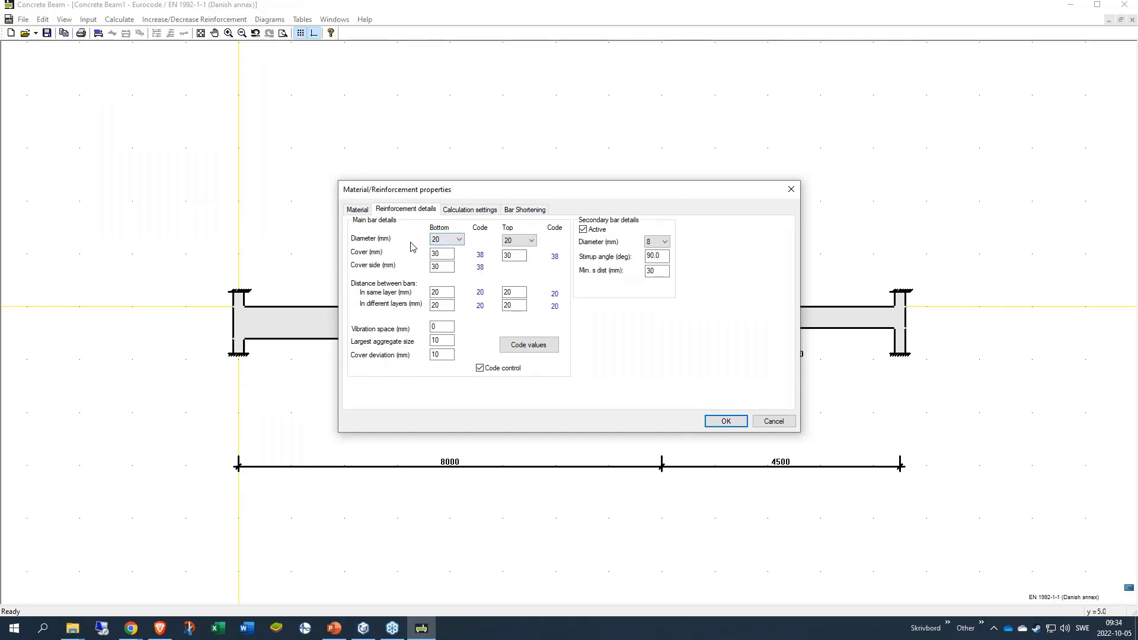
click(440, 253)
click(666, 241)
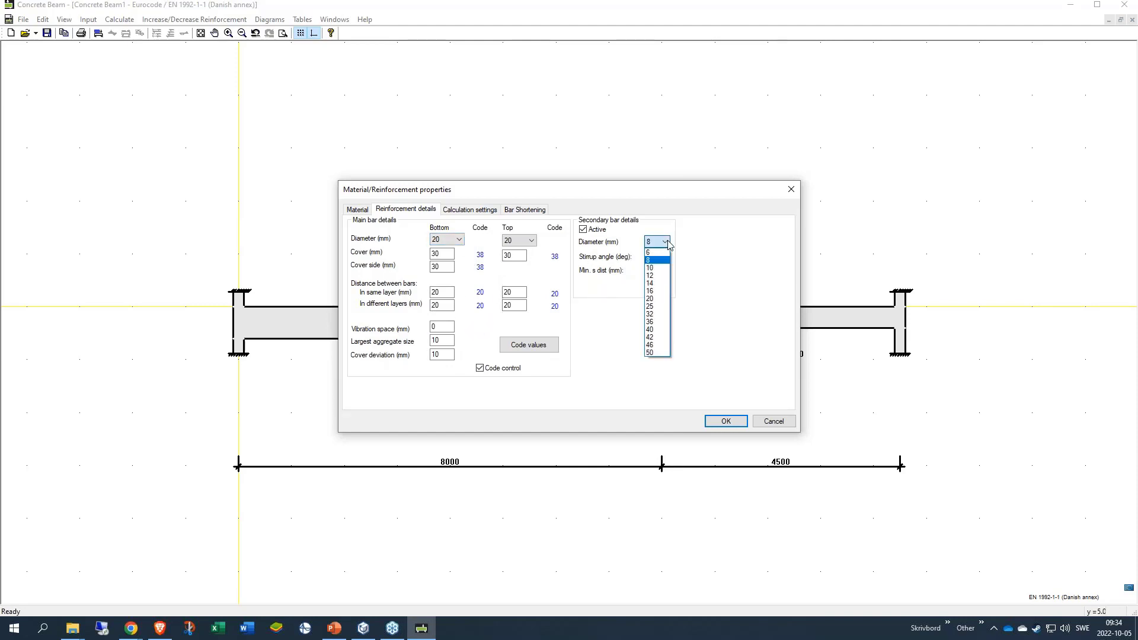
click(652, 268)
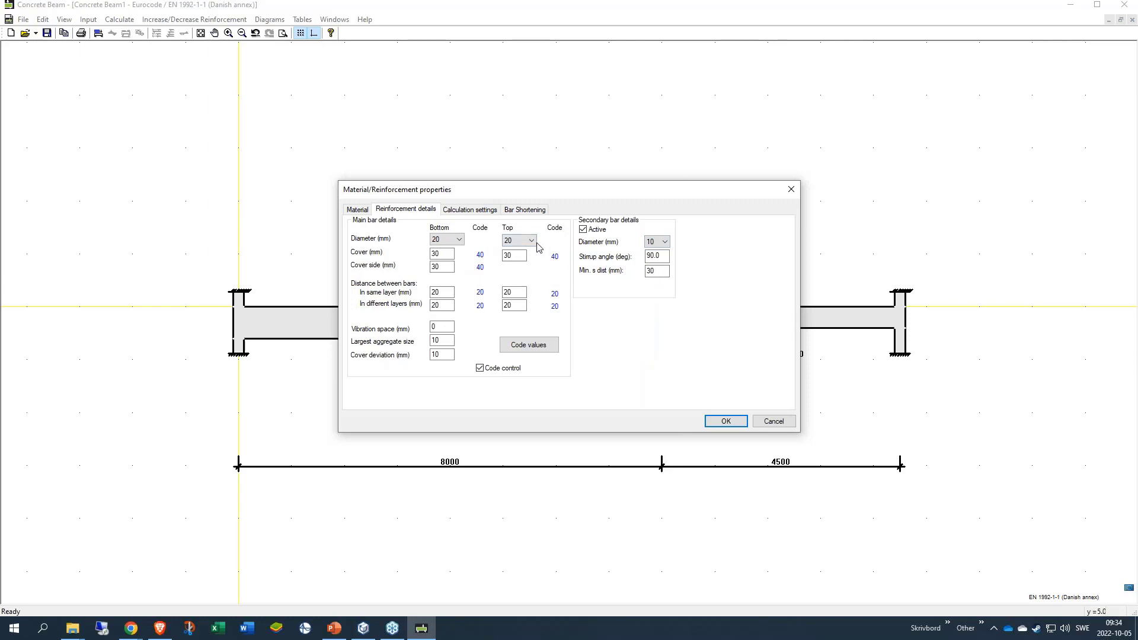
click(660, 248)
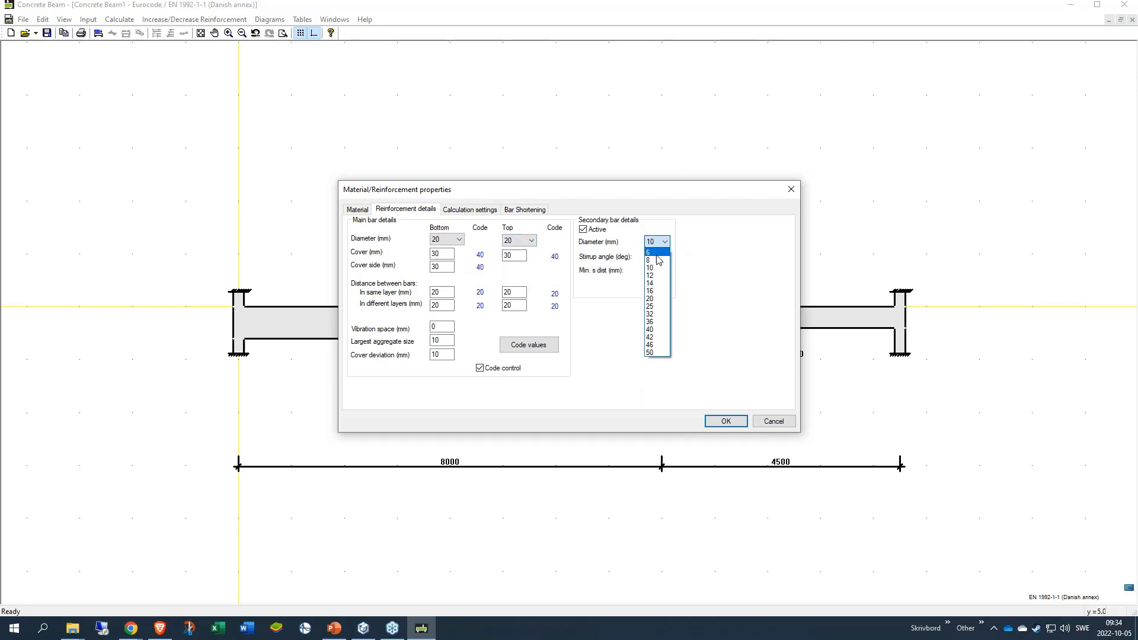
click(656, 273)
click(664, 242)
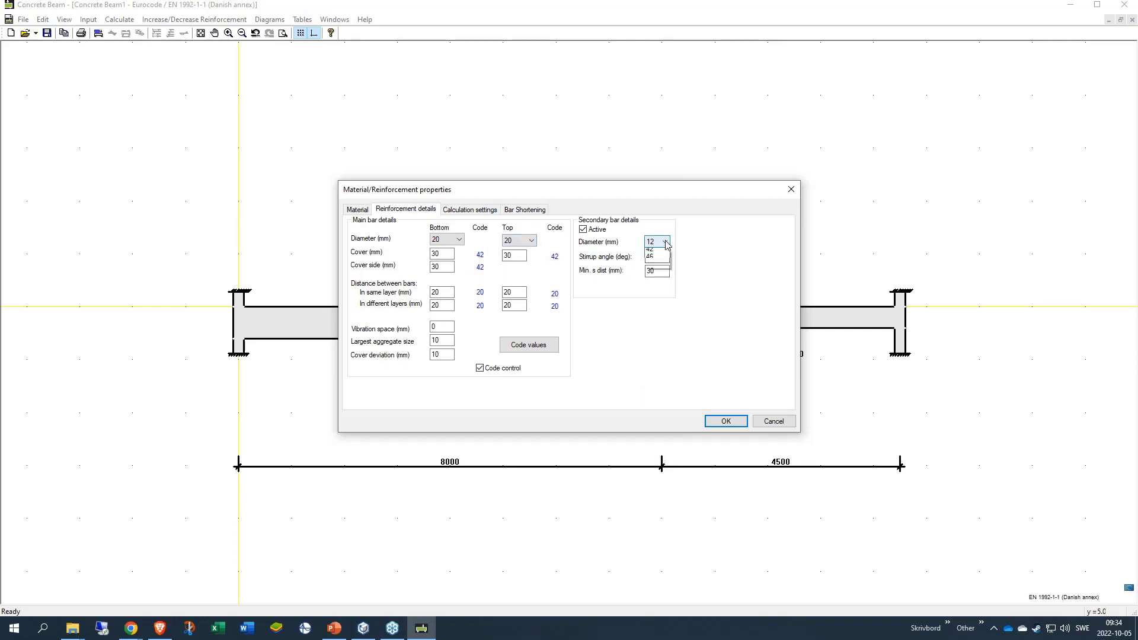
click(655, 260)
Apply the code values to the main bar details, setting the bottom, side and top covers to 38 mm.
click(457, 270)
click(513, 337)
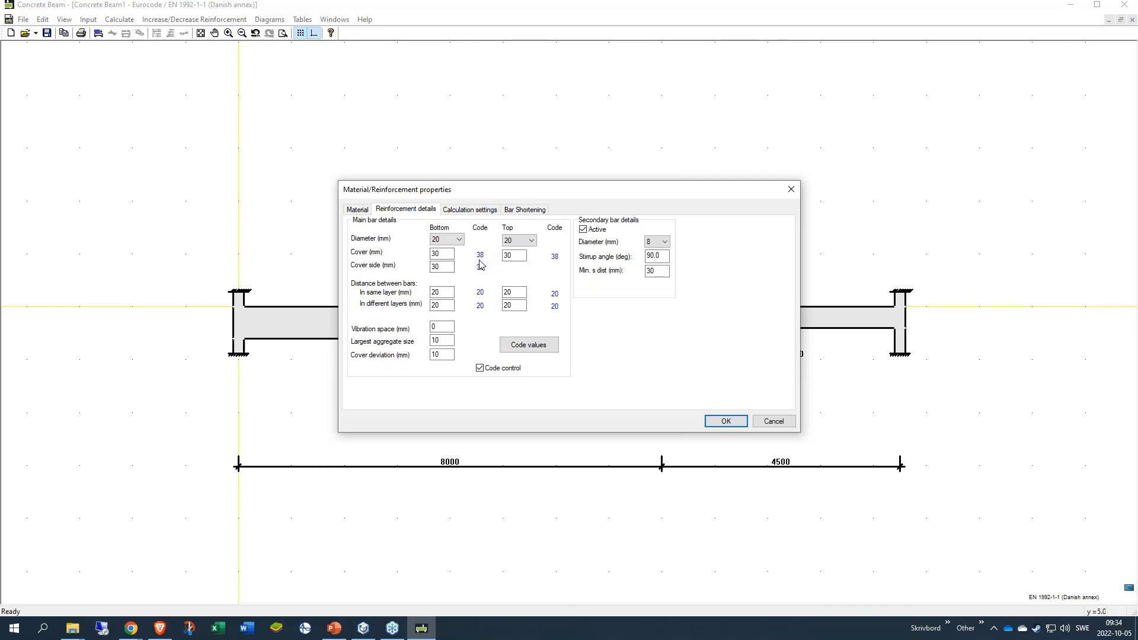
click(533, 347)
click(553, 348)
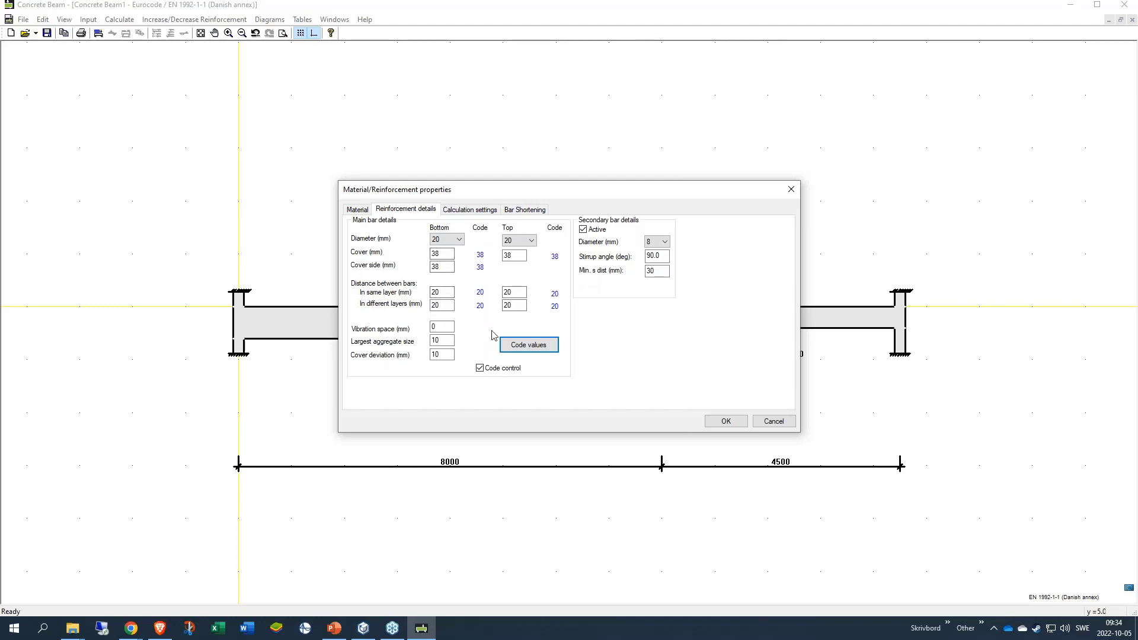
Review the calculation settings, the fct,eff explanation and the bar shortening options, and accept the material and reinforcement properties.
click(471, 210)
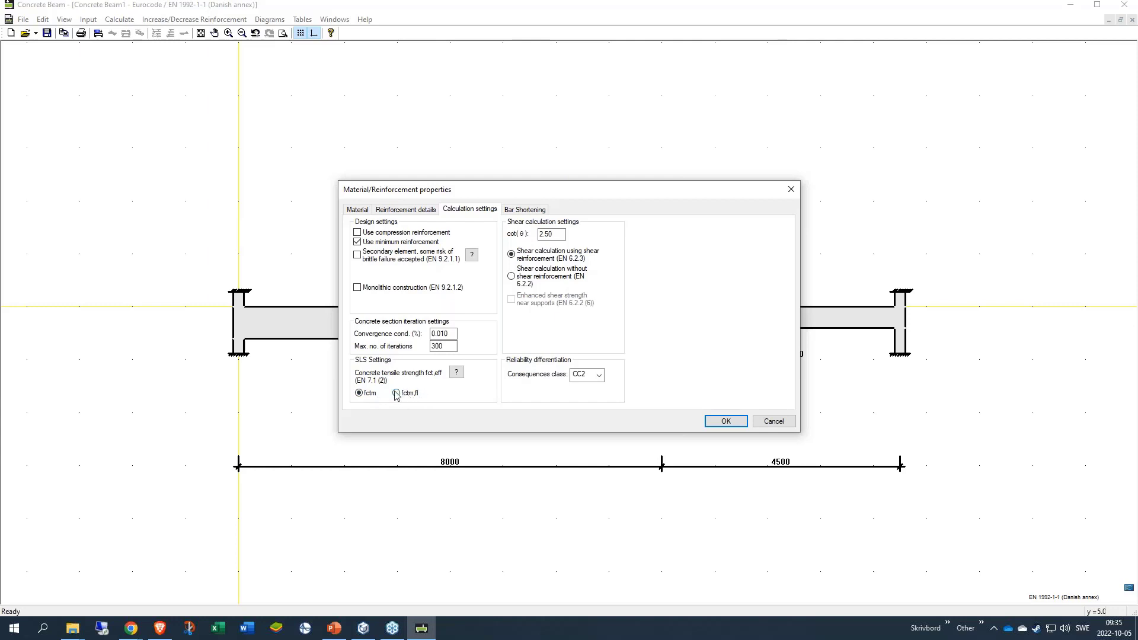
click(458, 373)
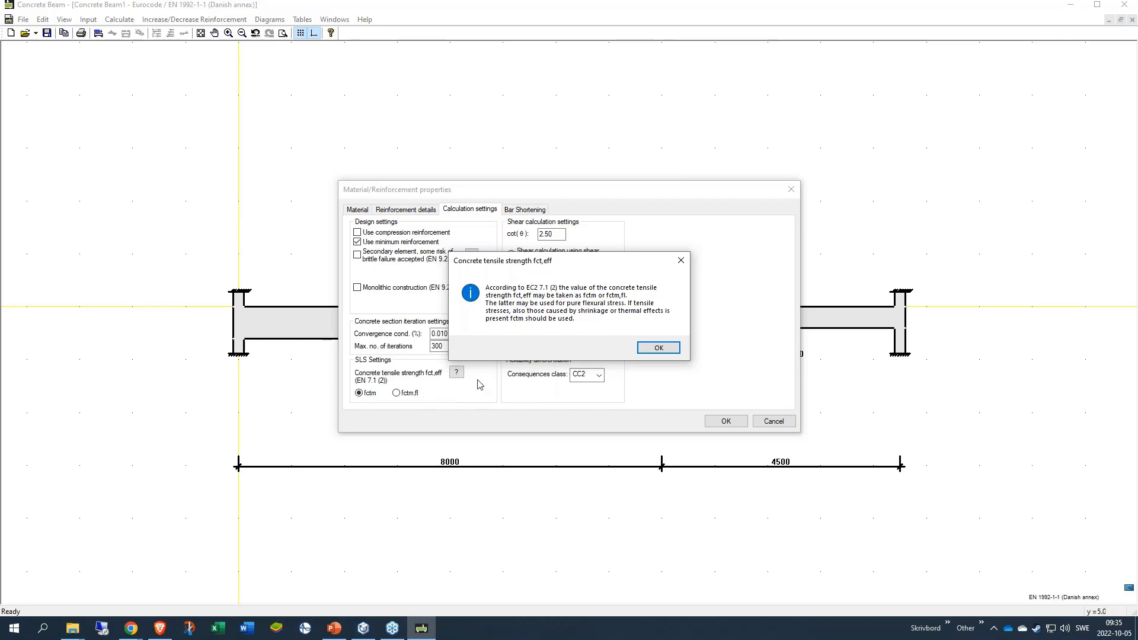
click(659, 347)
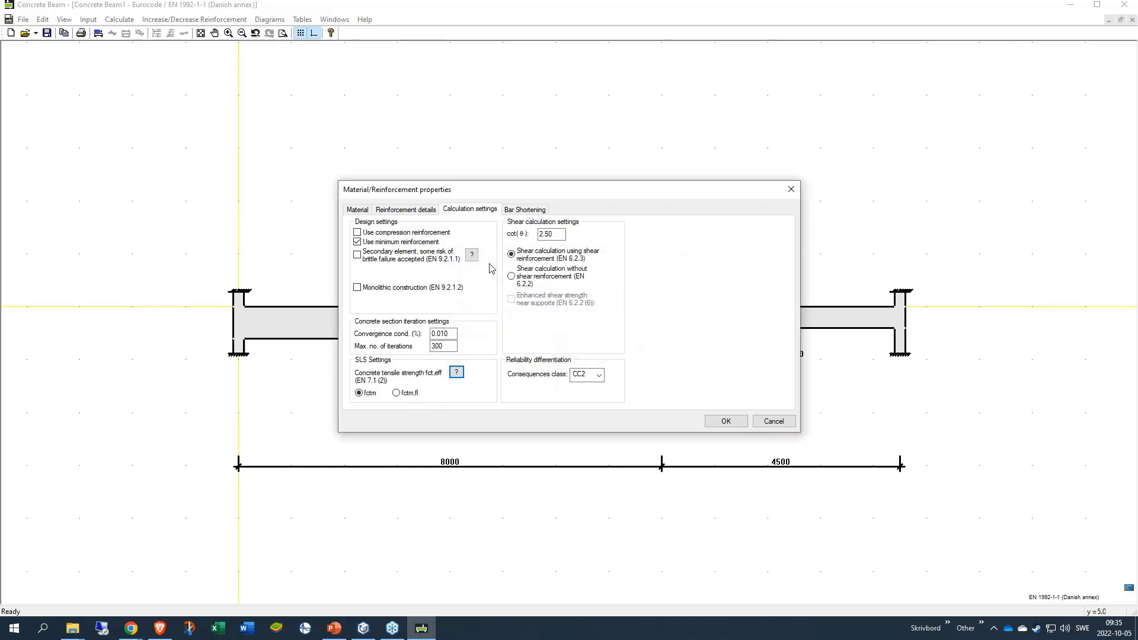
click(530, 211)
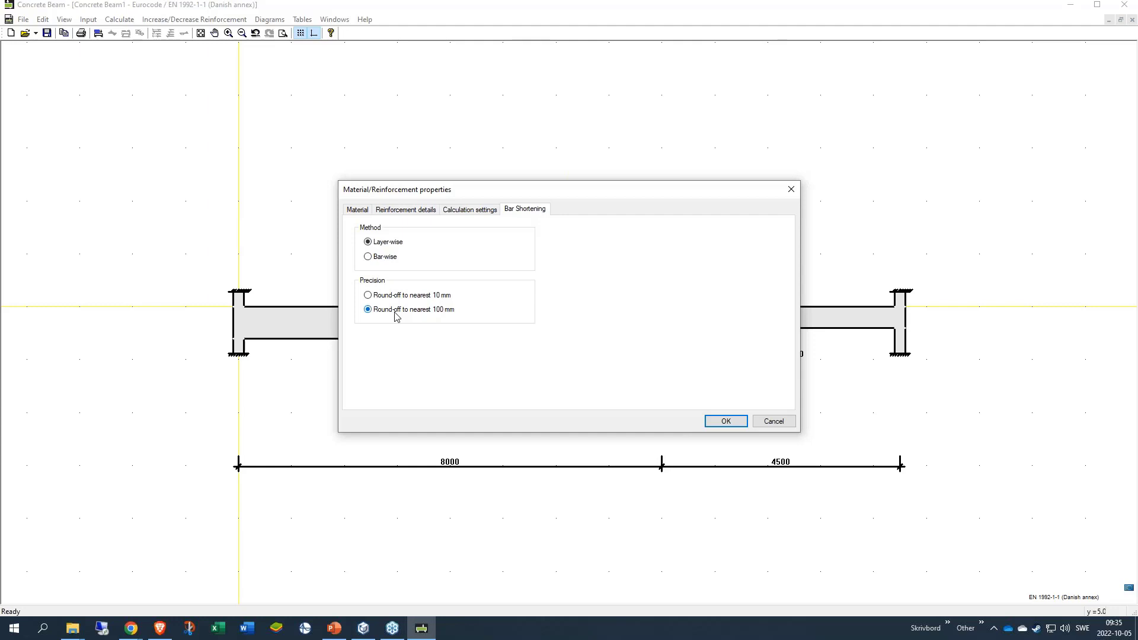
click(726, 424)
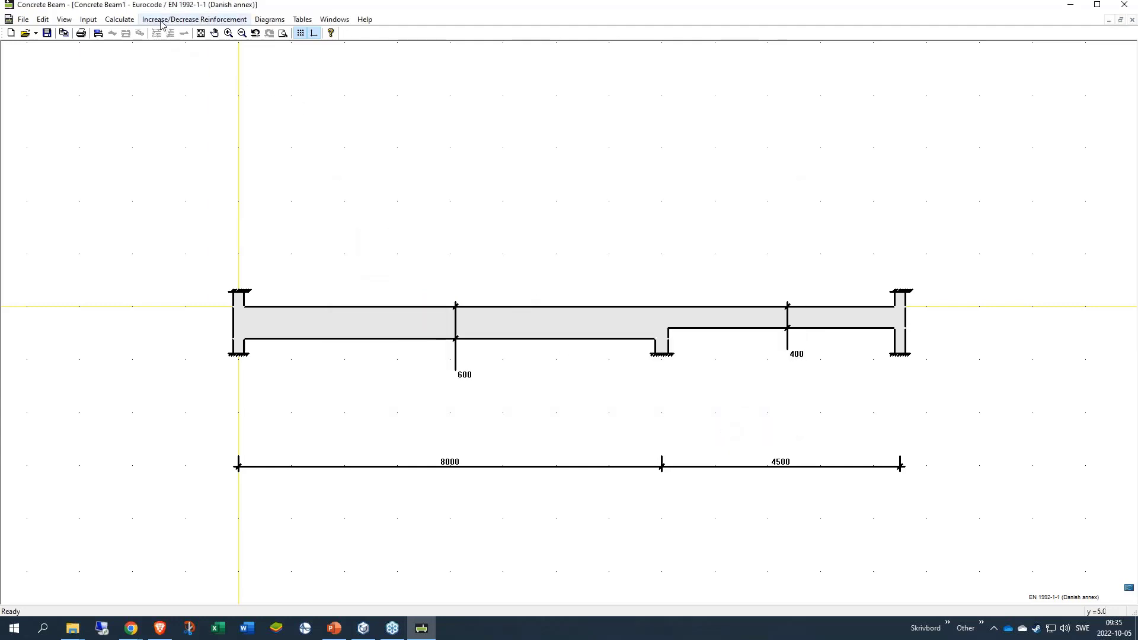
Add permanent uniform load 1 on span 1 with 6 kN/m, ultimate coefficient 1.35 and the description "Dead load".
click(88, 19)
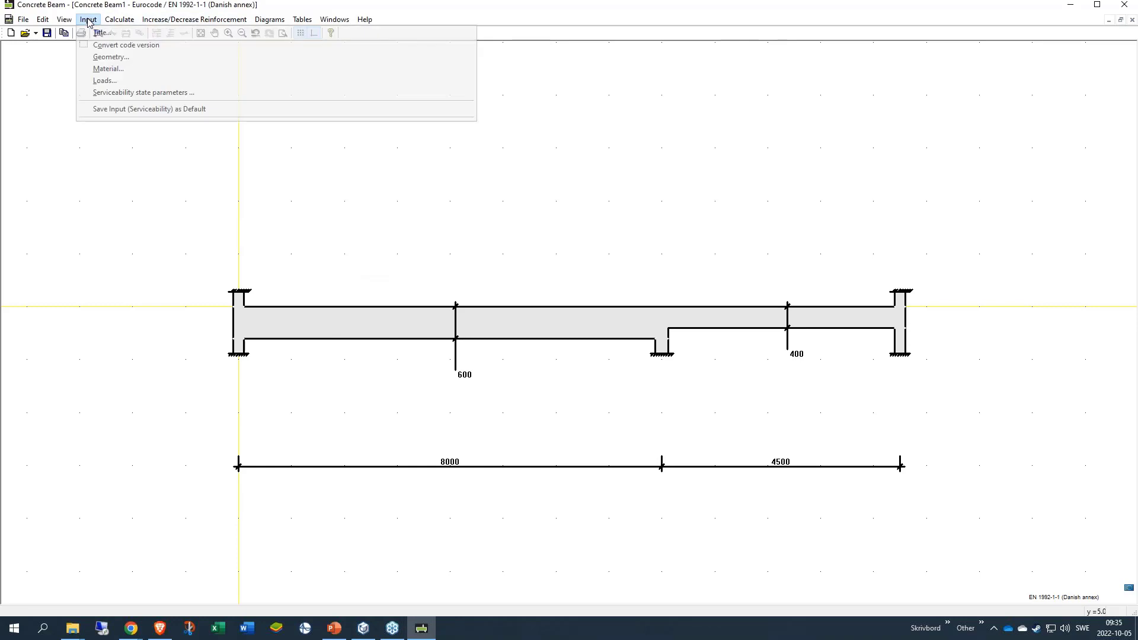
click(104, 80)
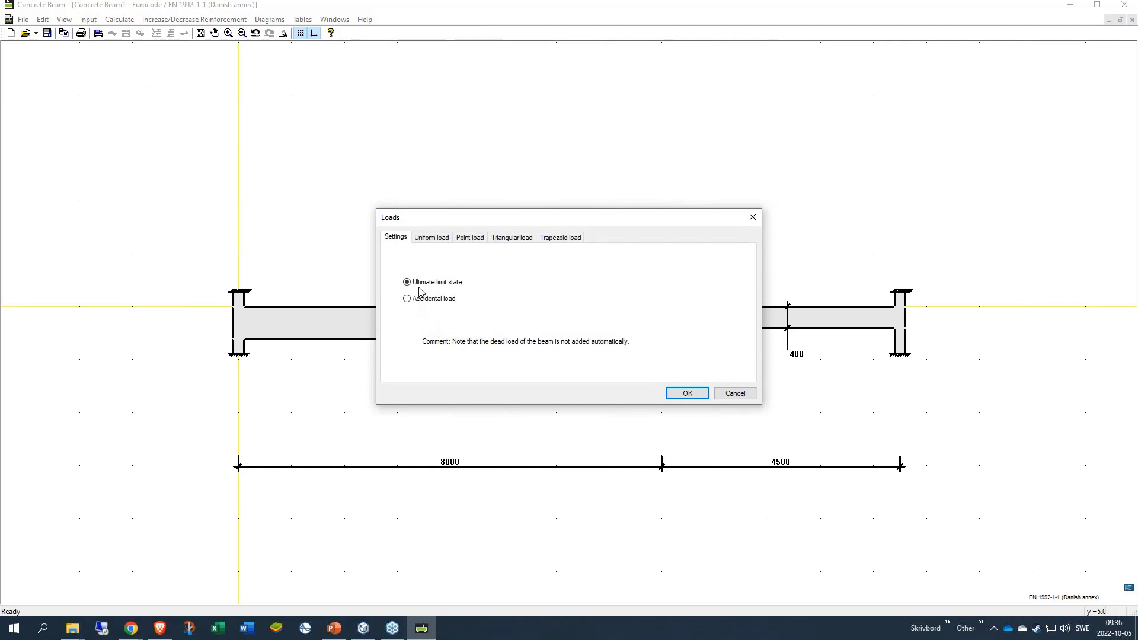
click(445, 238)
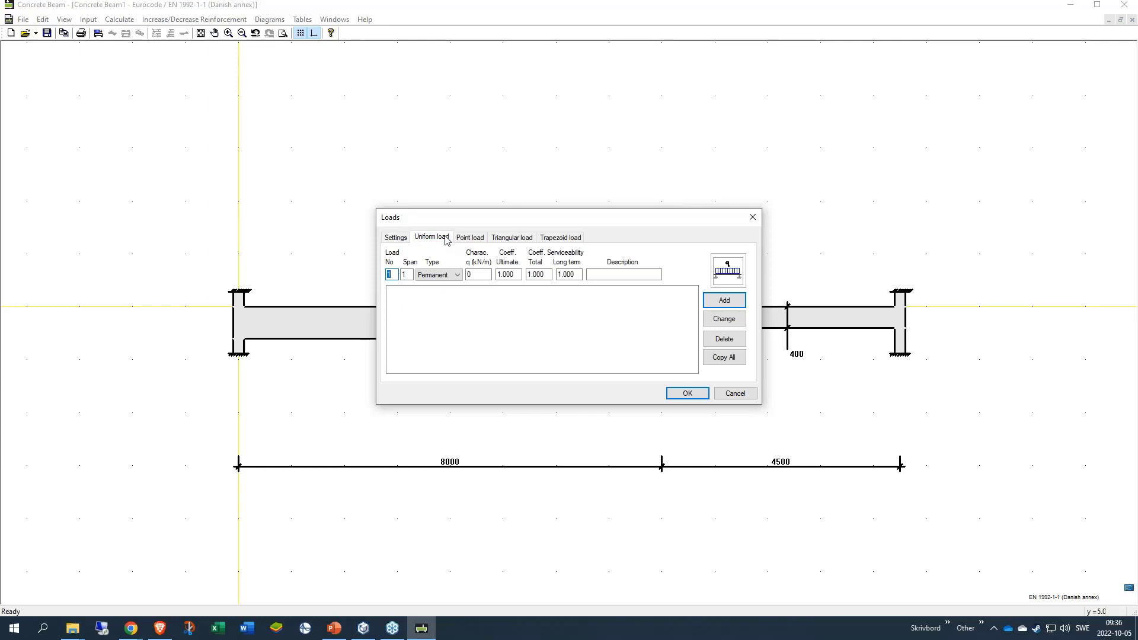
click(394, 275)
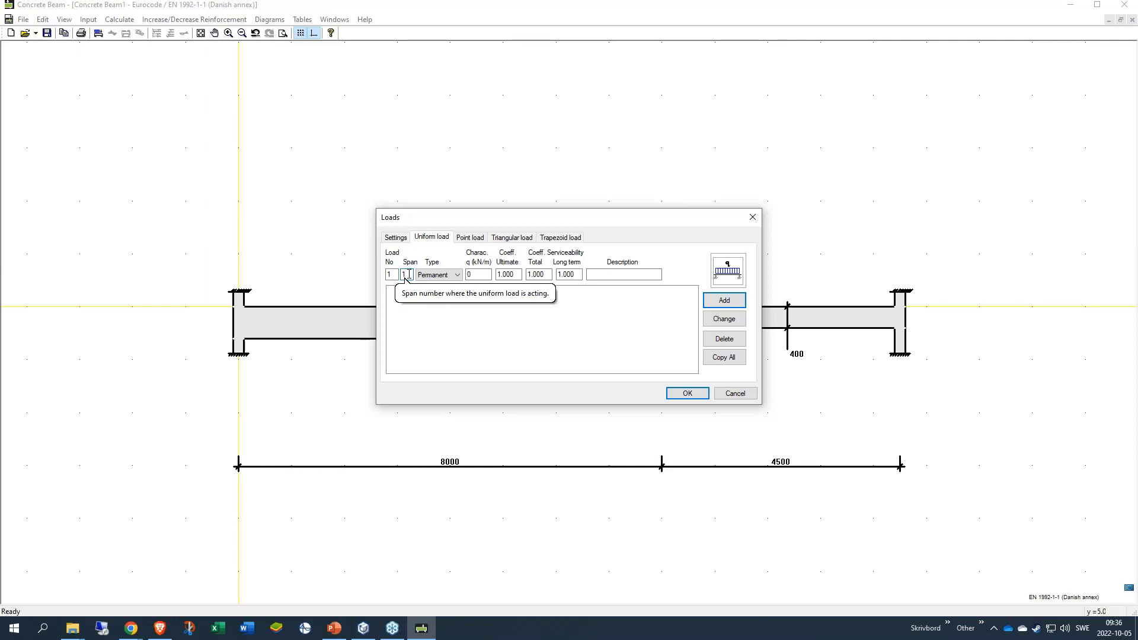
click(478, 274)
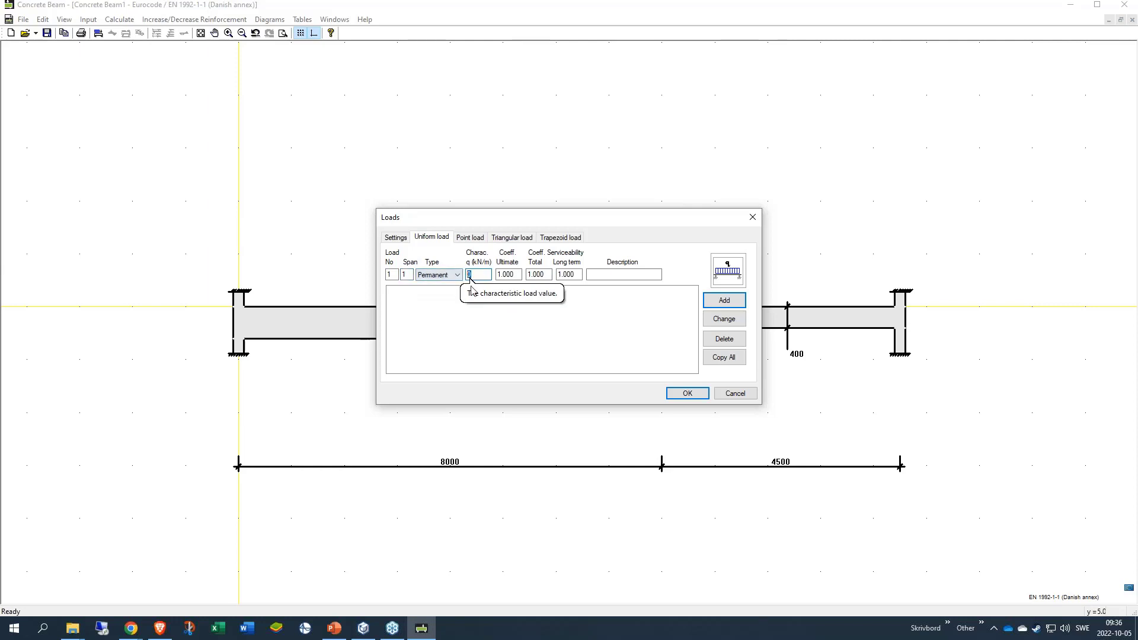
text(6)
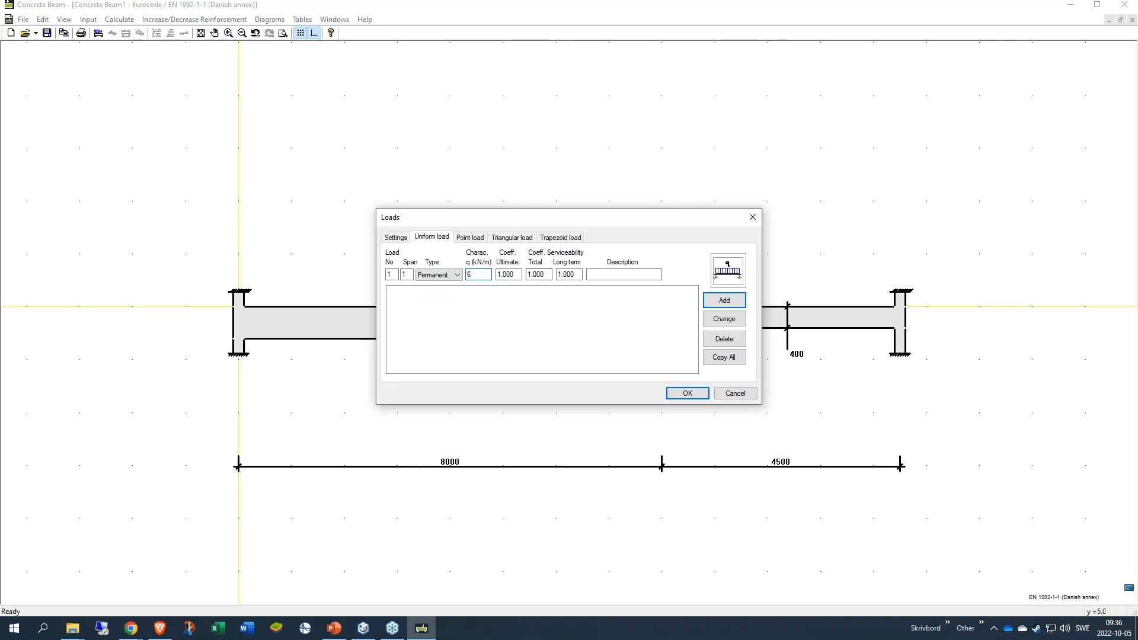
click(501, 276)
text(.35)
click(606, 278)
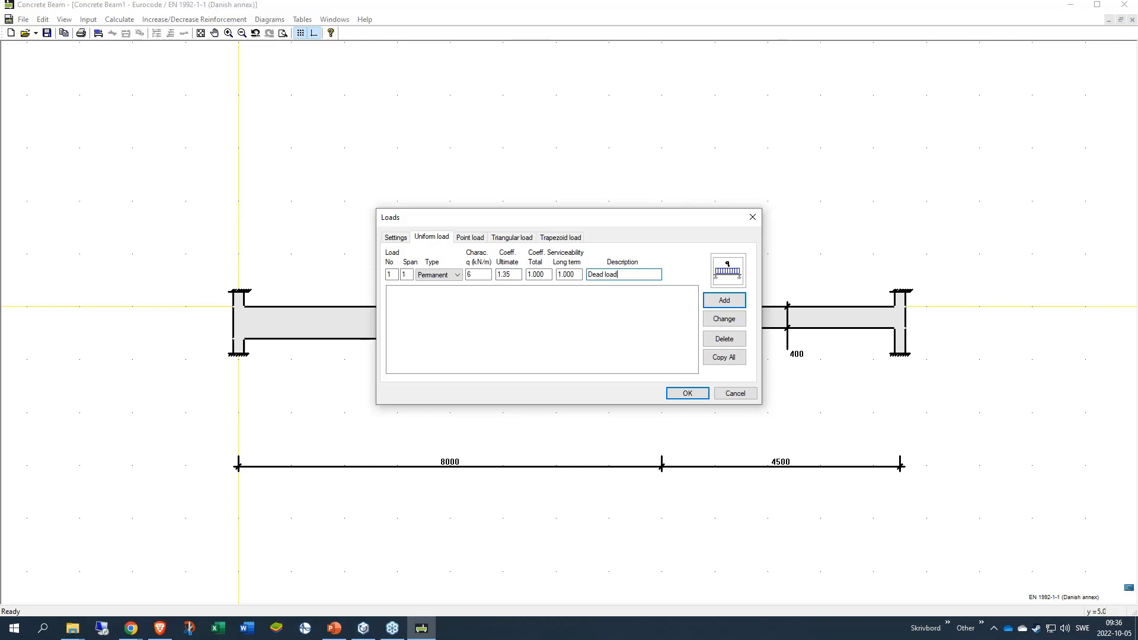
click(735, 304)
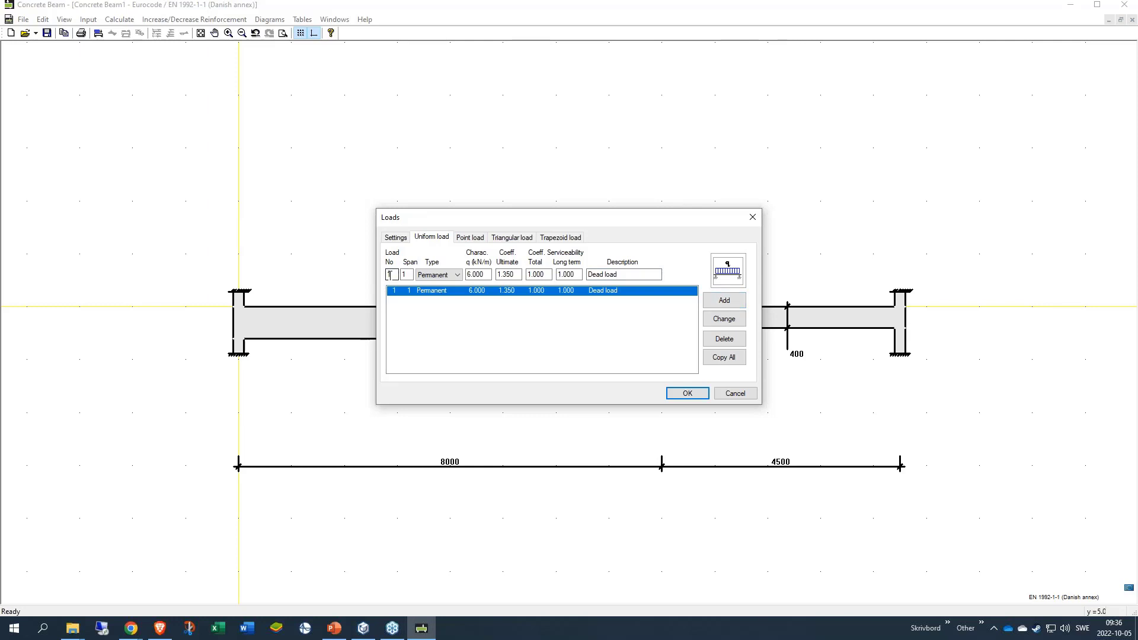
Add permanent uniform load 2 on span 2 with 4 kN/m, keeping the other values of the first dead load.
click(392, 292)
text(2)
key(Tab)
text(2)
key(Tab)
key(Tab)
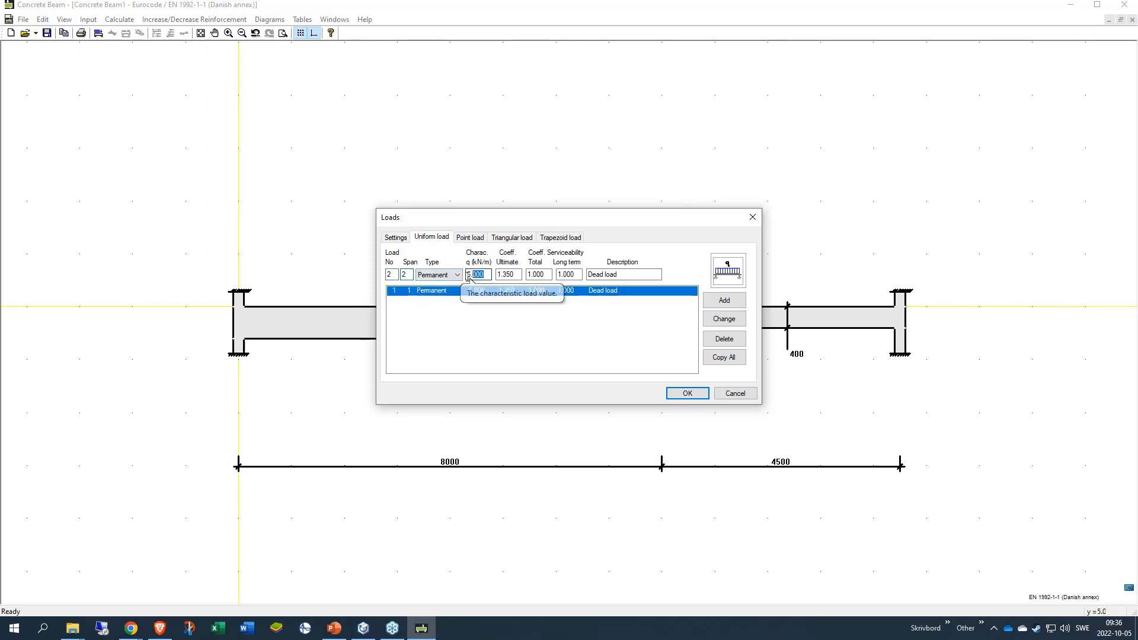
text(4)
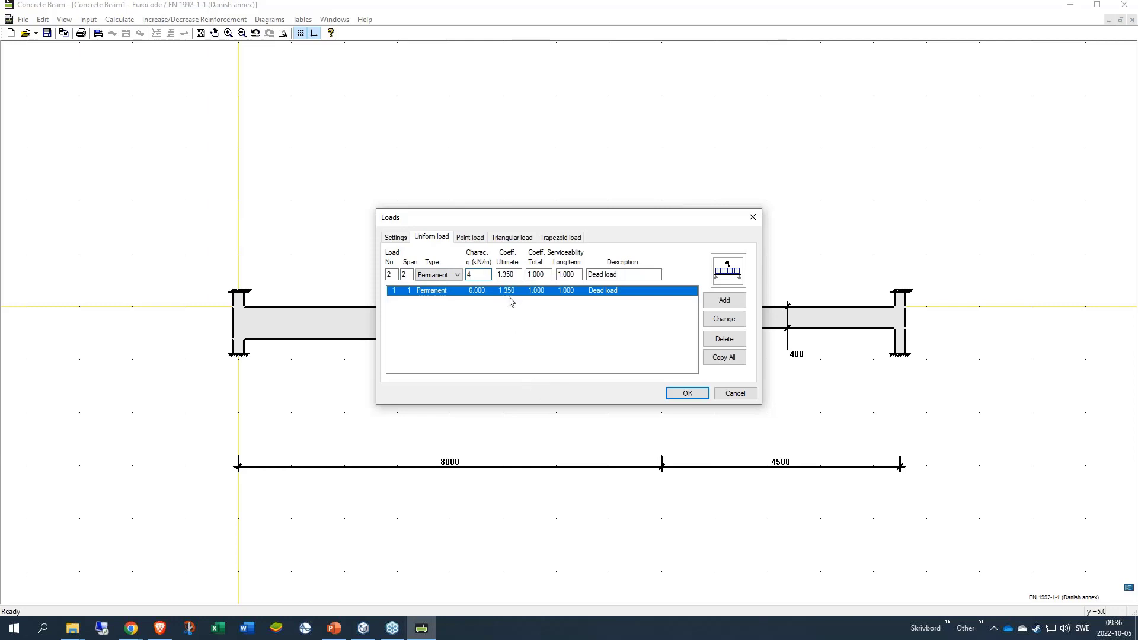
click(724, 300)
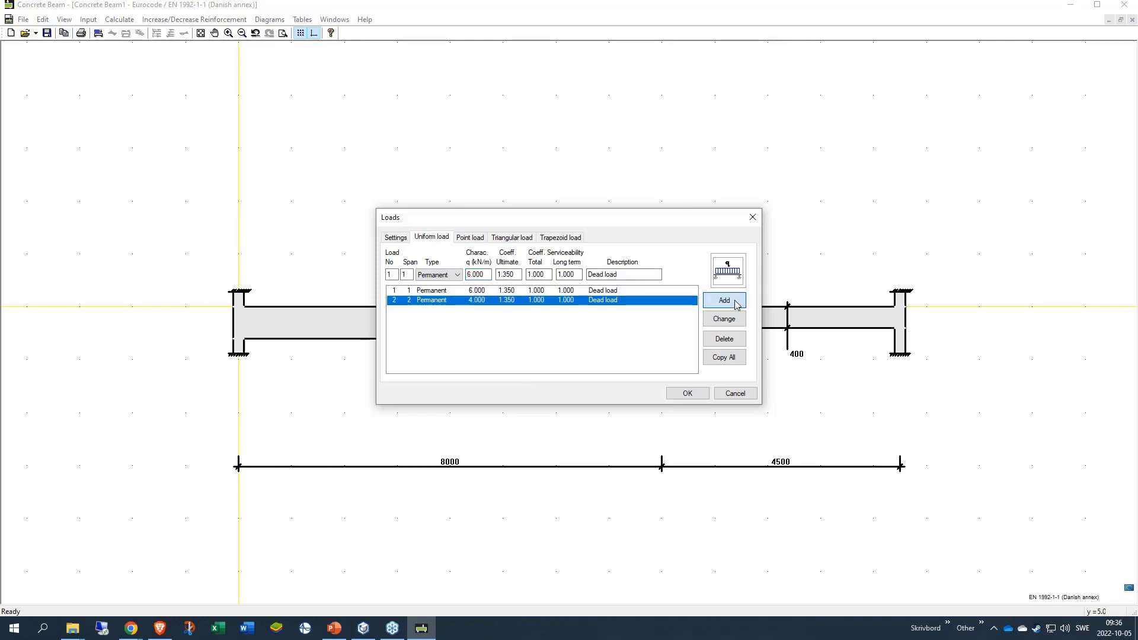
Prepare uniform load 3 from the second dead load, assigning it to span 1 with the Variable type.
click(439, 335)
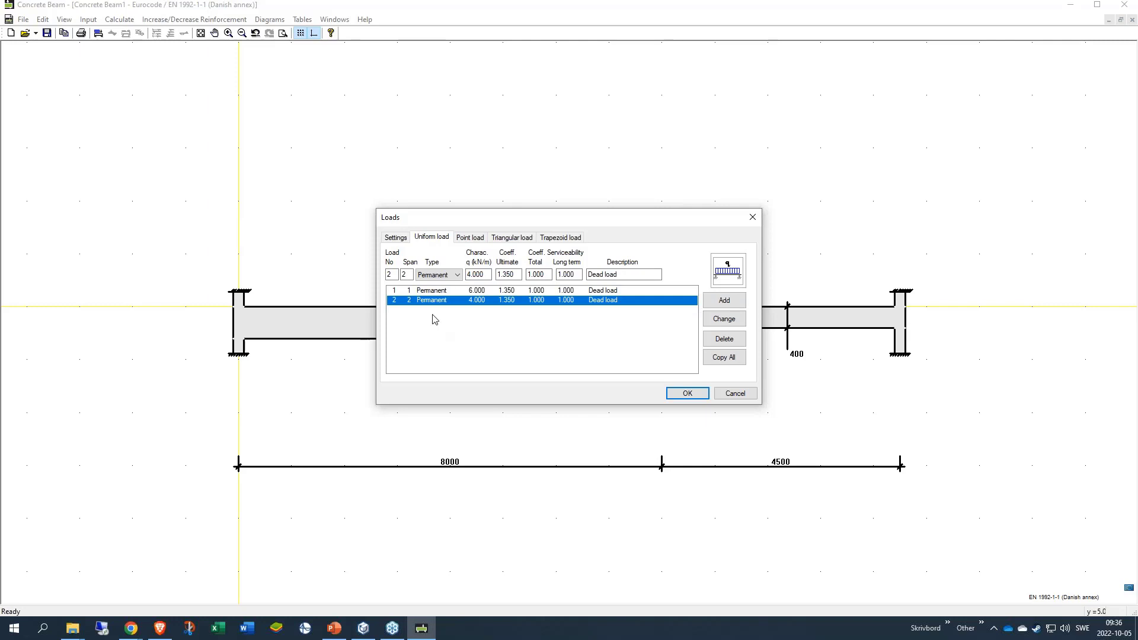
double_click(393, 274)
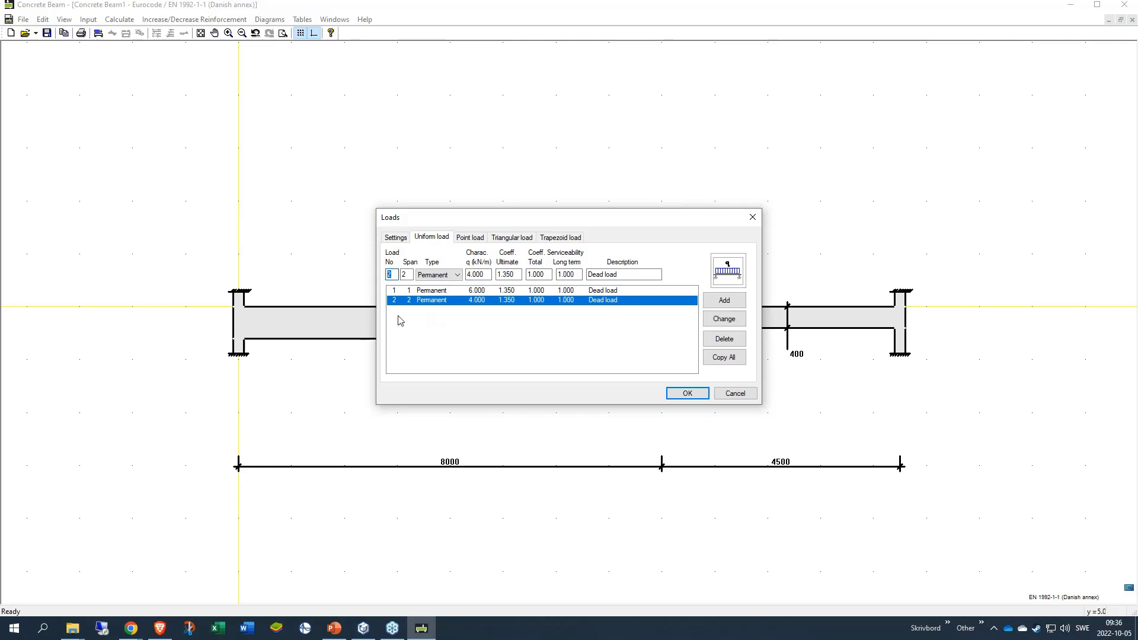
text(3)
double_click(407, 274)
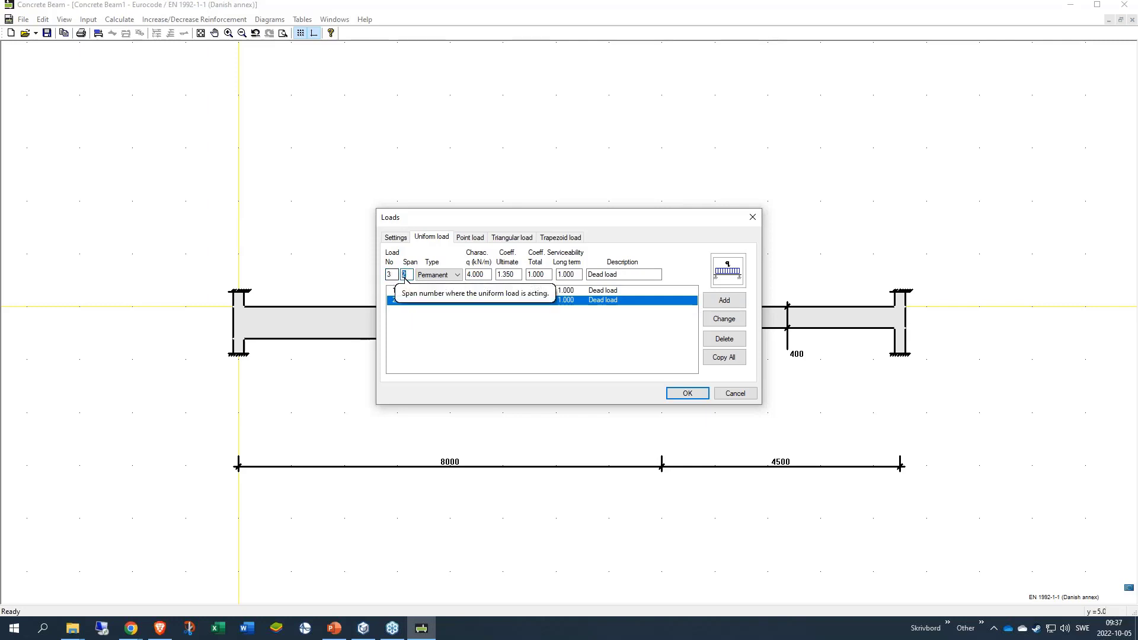
text(1)
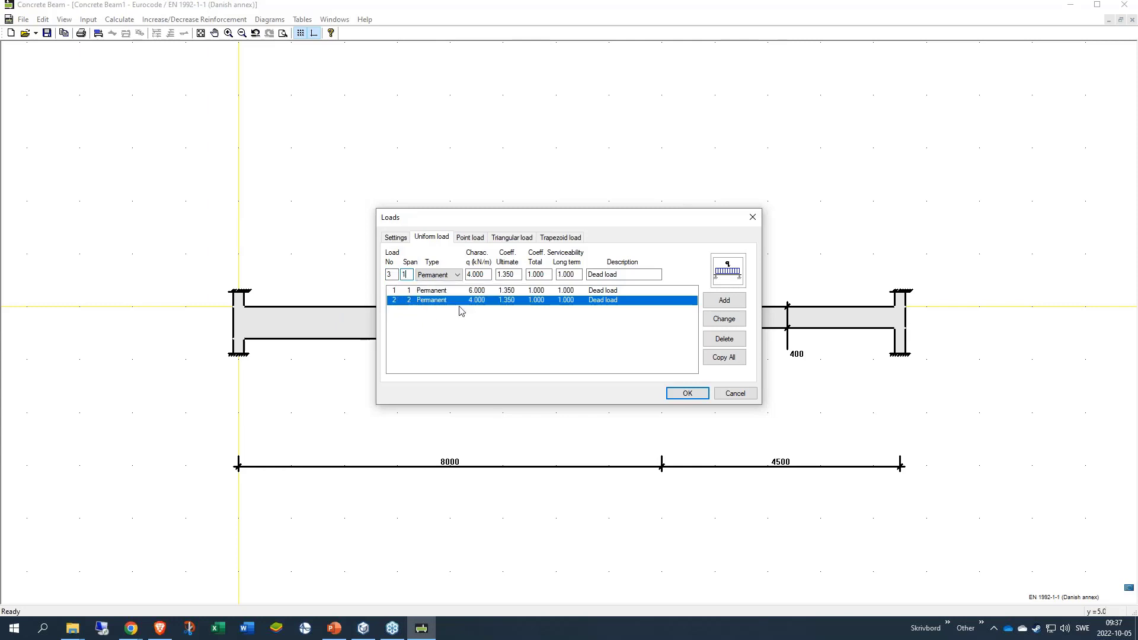
click(450, 275)
click(442, 295)
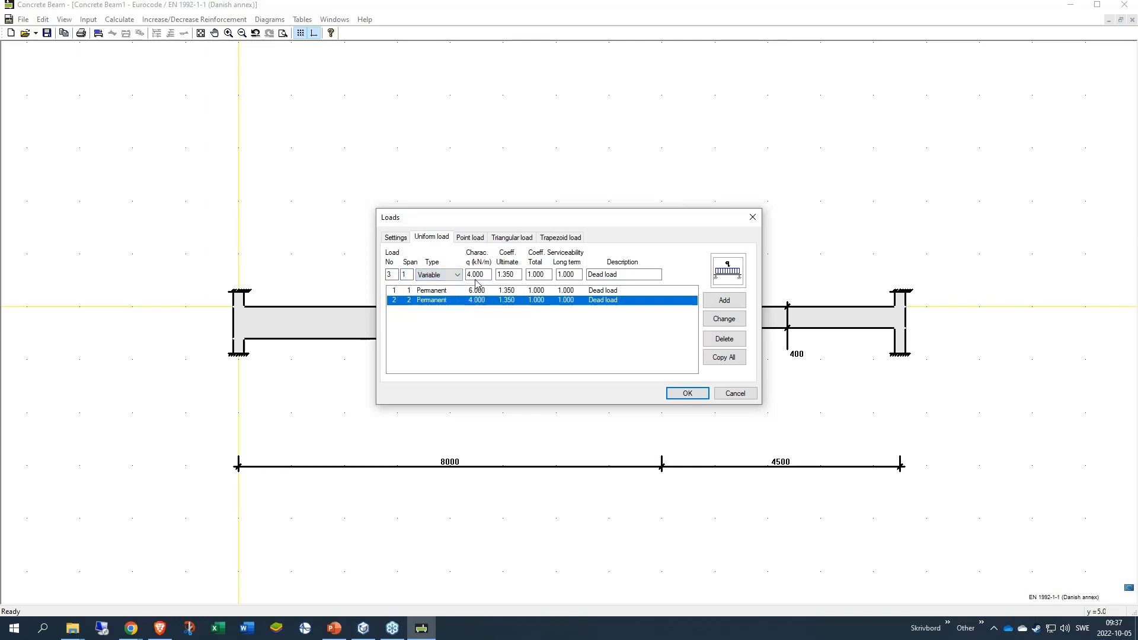
Give load 3 a value of 20 kN/m, coefficients 1.2 ultimate, 0.7 total and 0.5 long term, and add it as "Live load".
double_click(469, 275)
text(20)
key(Tab)
text(1)
key(Left)
key(Tab)
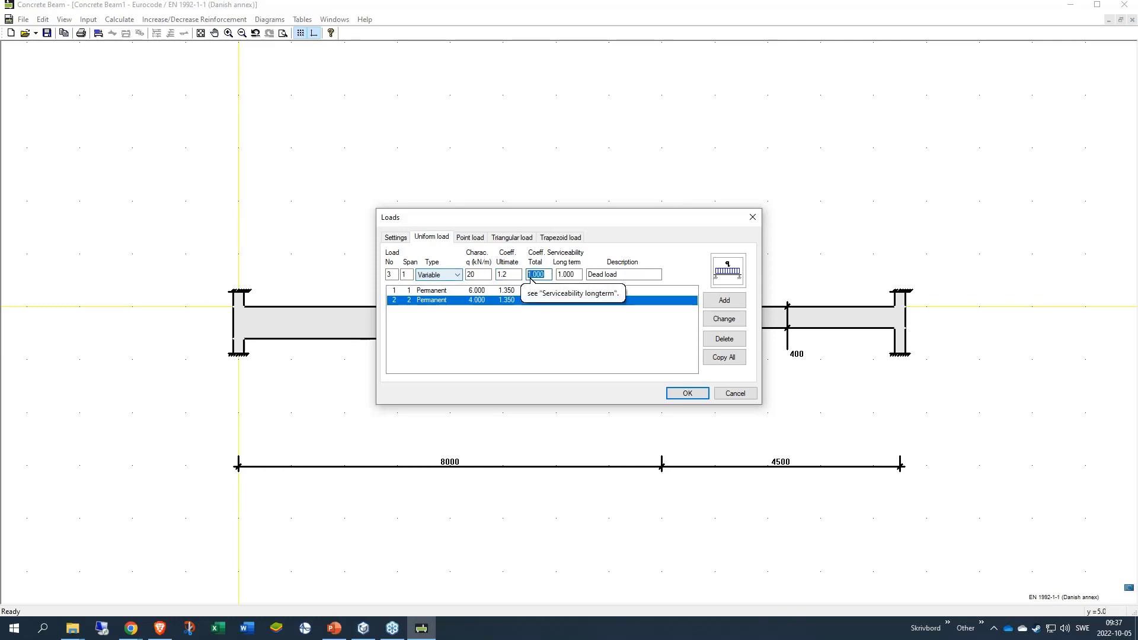
text(0.7)
key(Tab)
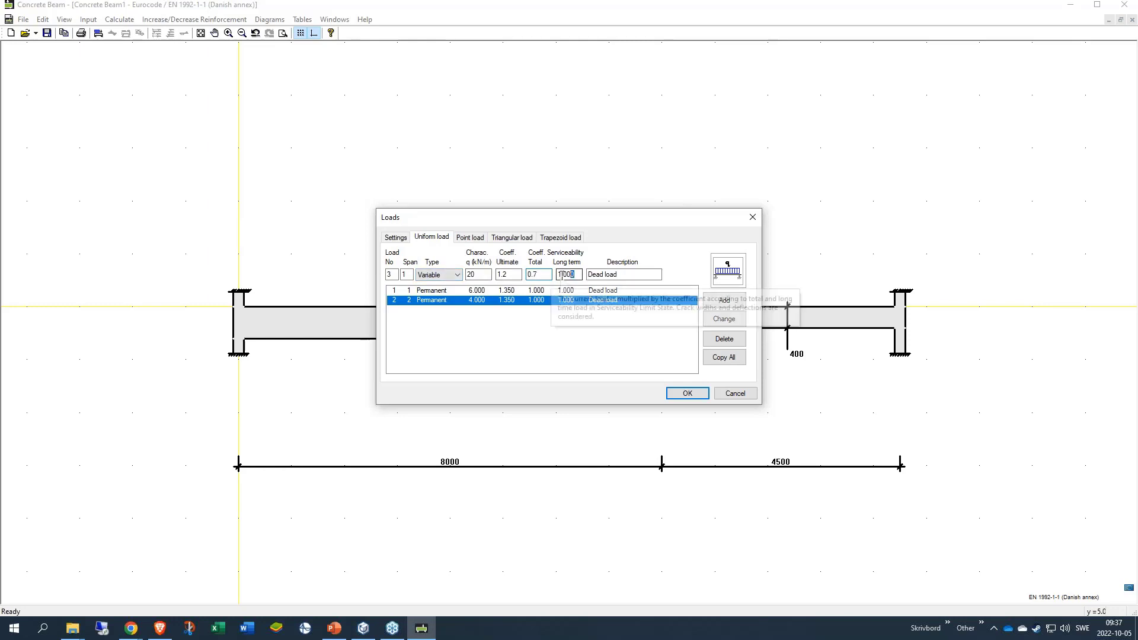
text(0)
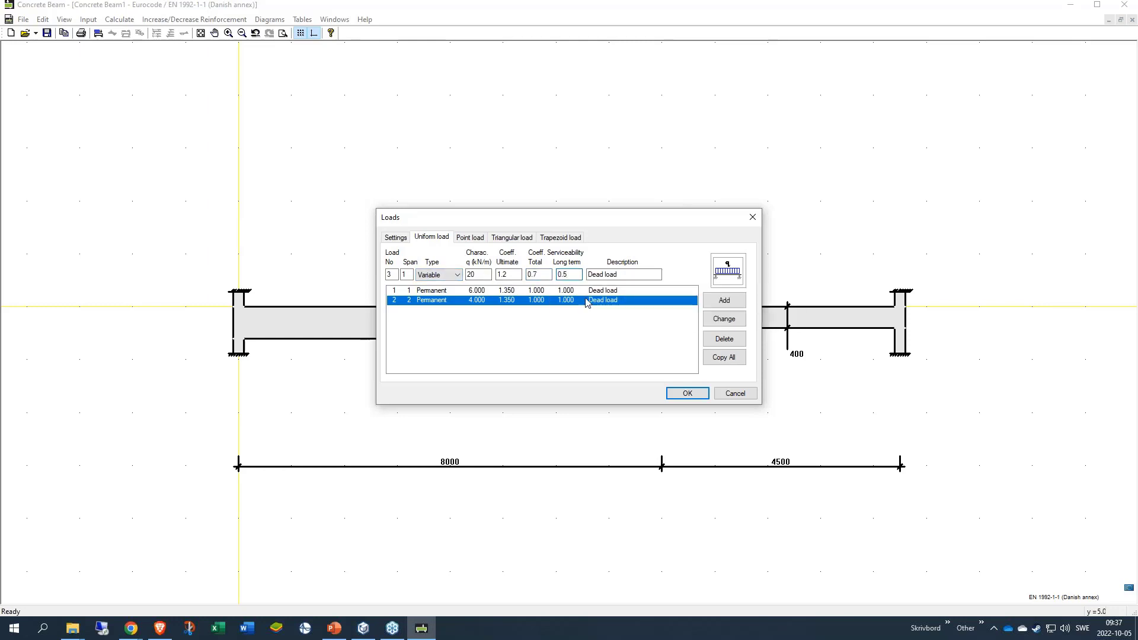
text(.5)
double_click(596, 274)
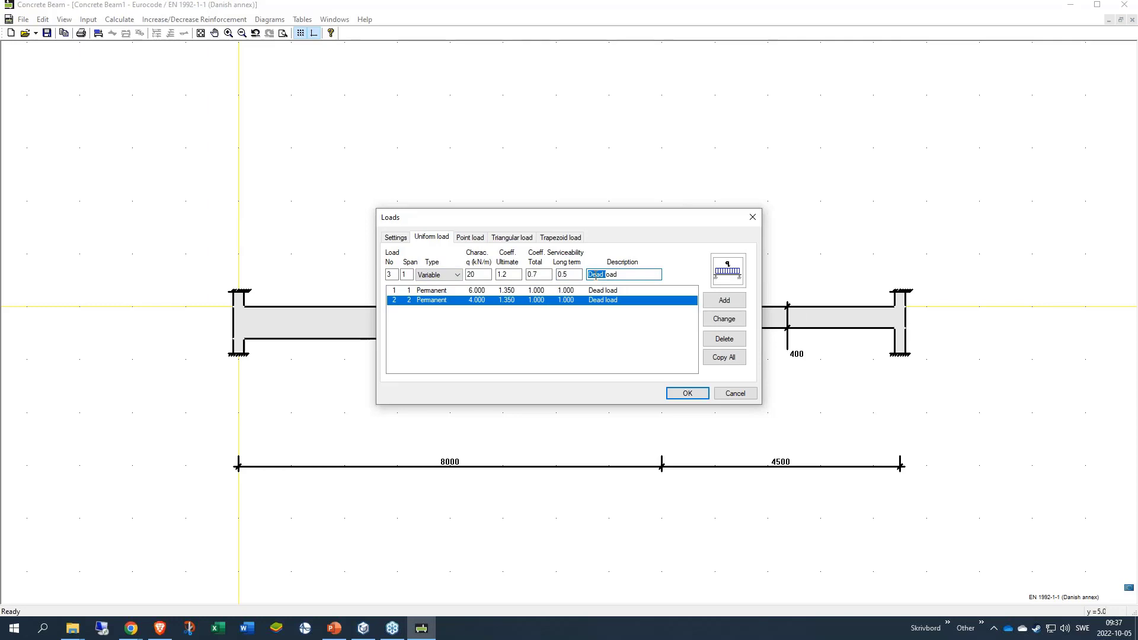
text(Liv)
click(727, 302)
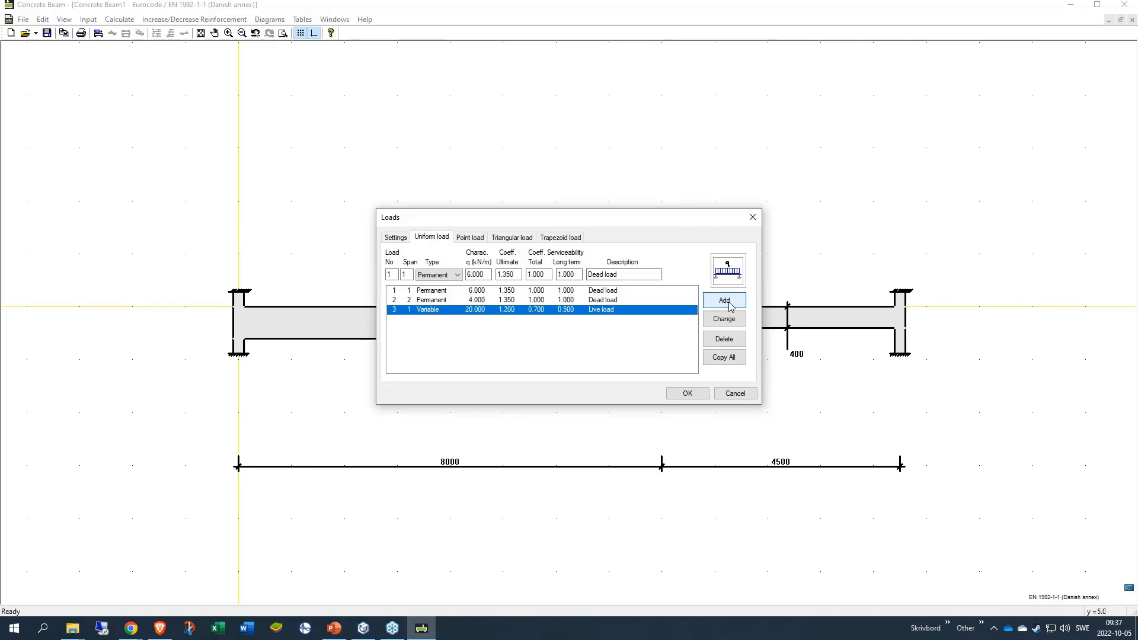
Add uniform load 4 on span 2, reusing the type, value, coefficients and description of the span 1 live load.
click(415, 309)
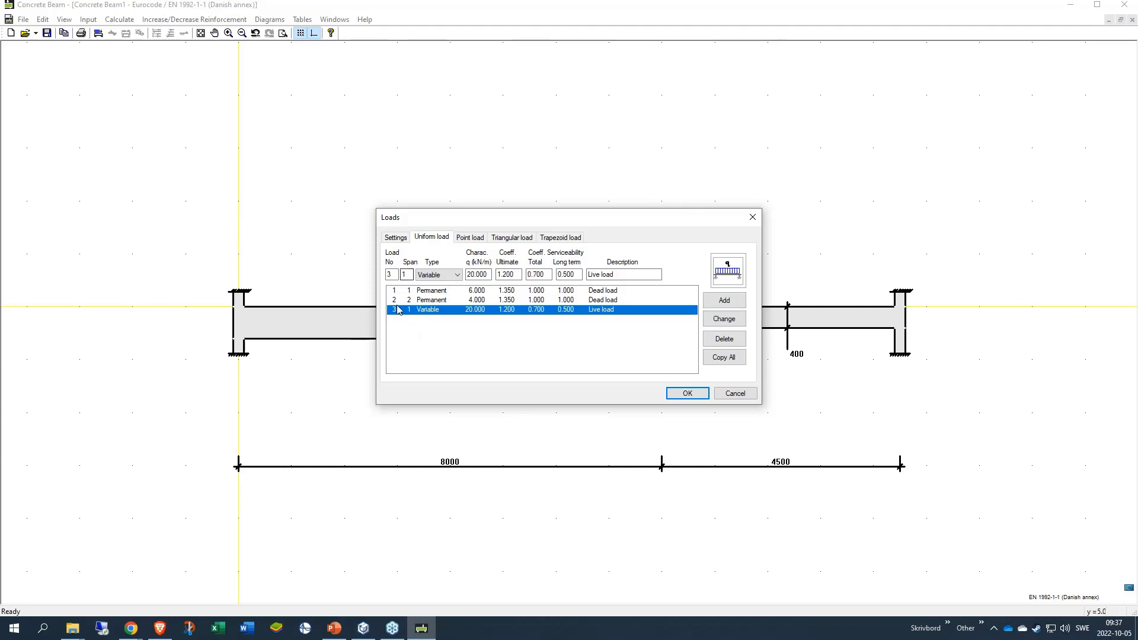
click(397, 309)
click(415, 337)
text(4)
key(Tab)
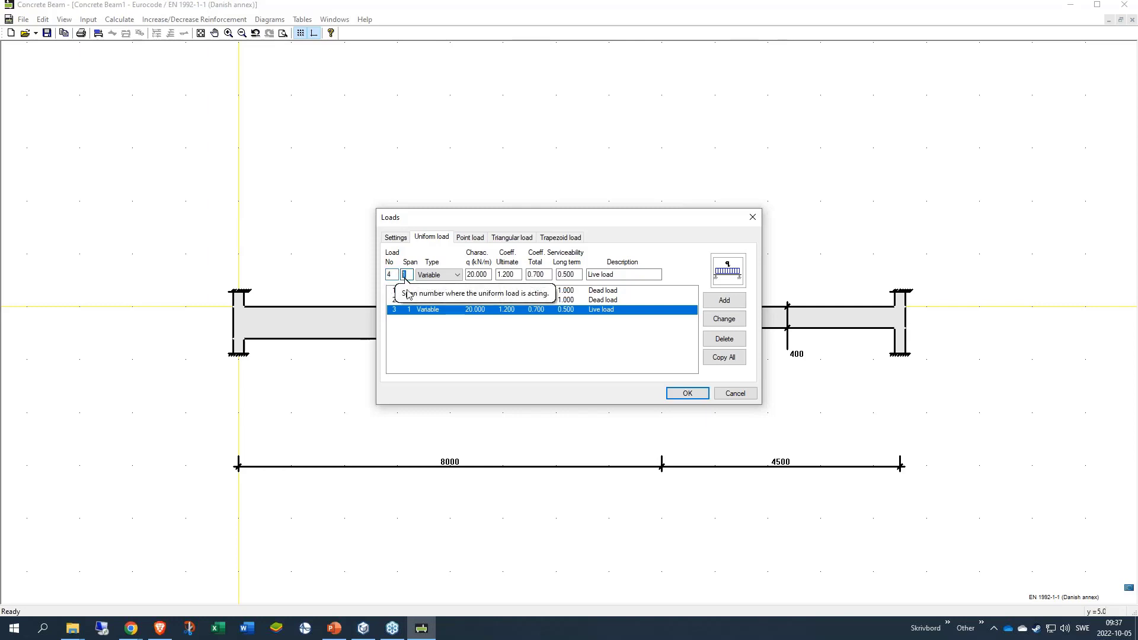
text(2)
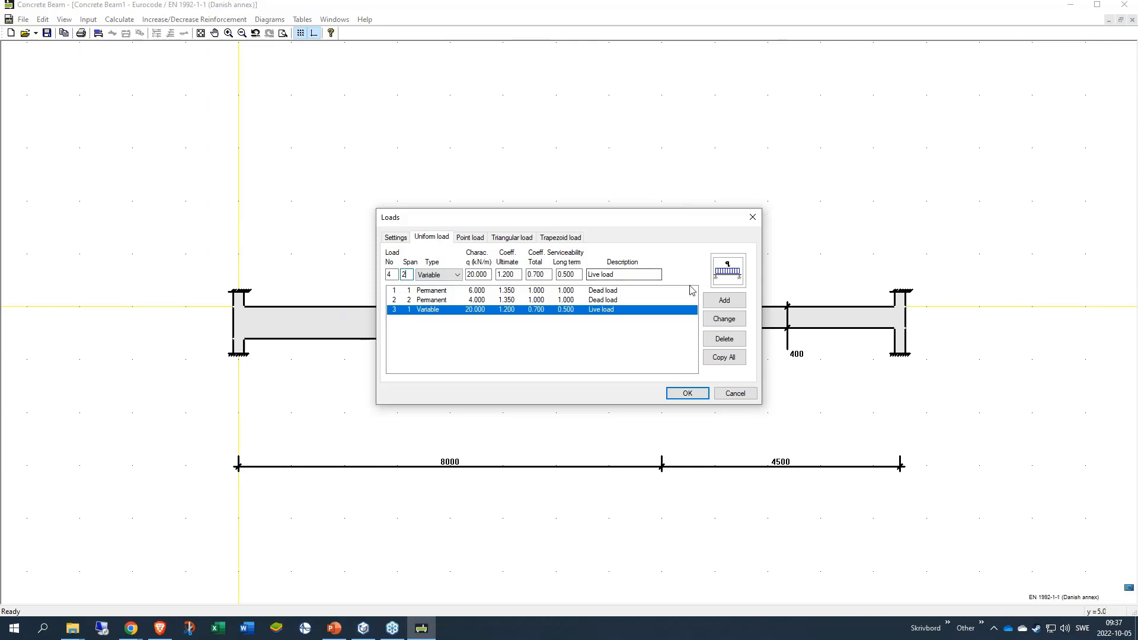
click(732, 305)
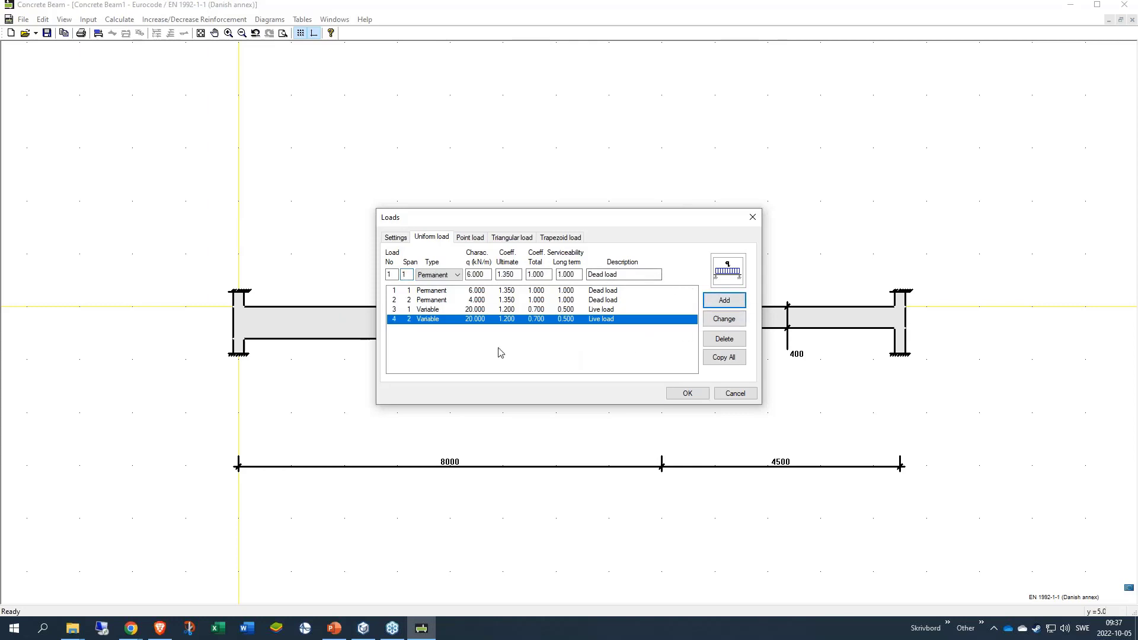
click(416, 301)
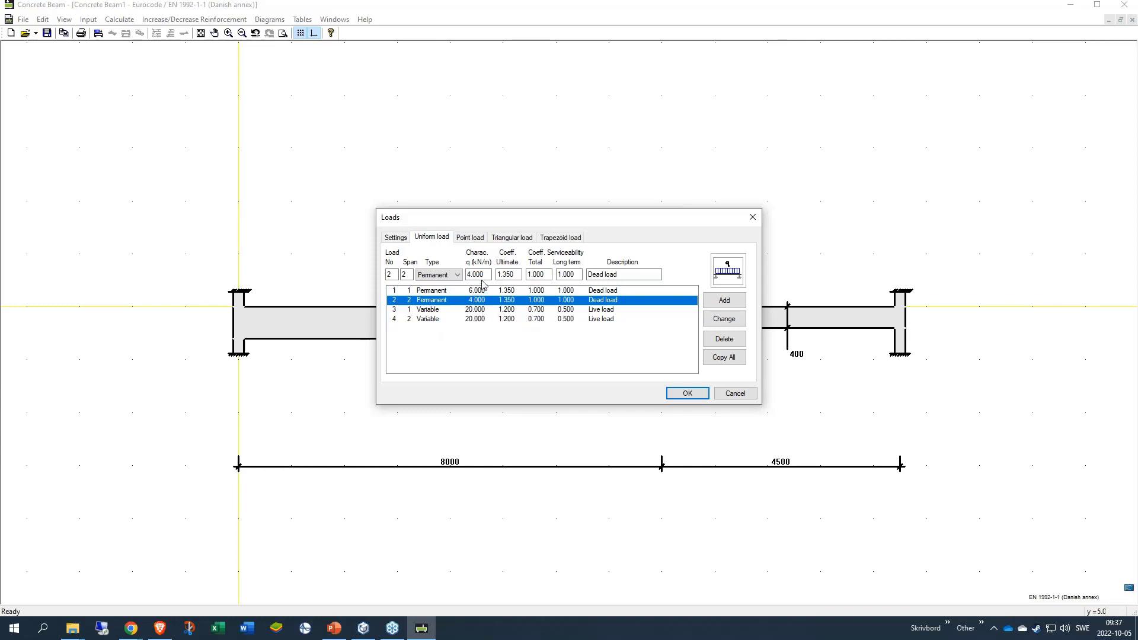
drag(486, 274, 468, 275)
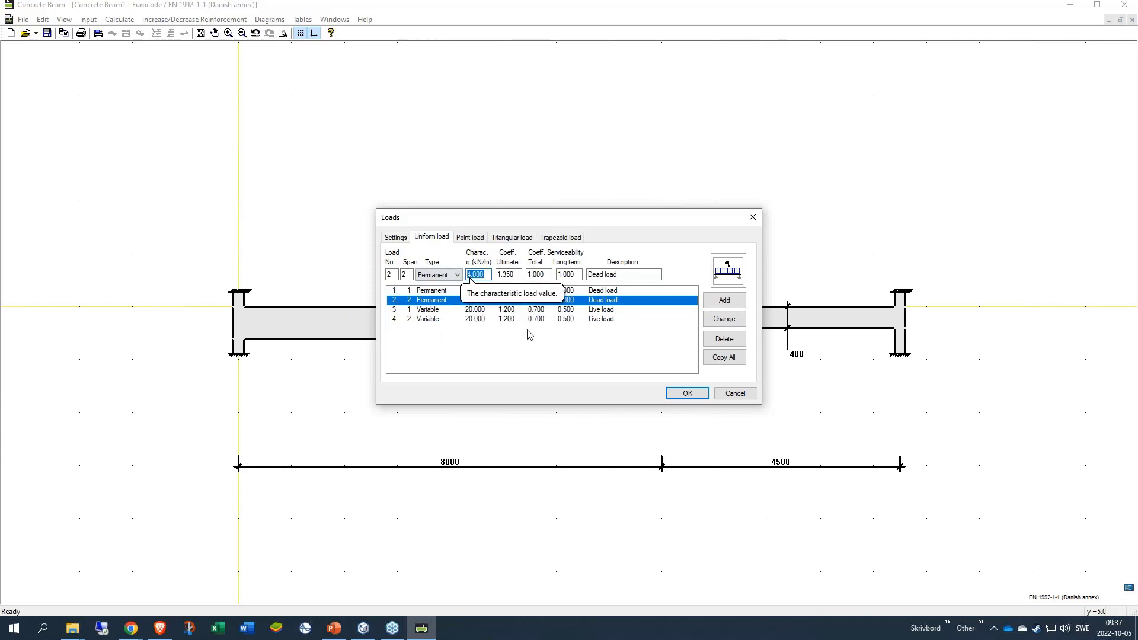
text(5)
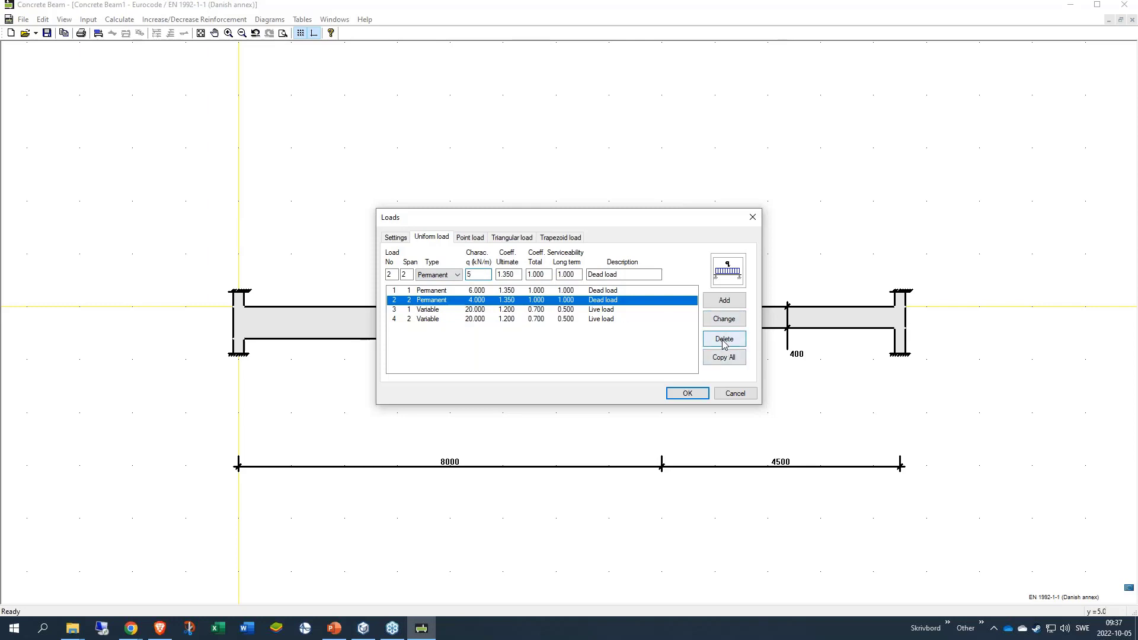
Review the point, triangular and trapezoid load inputs and the limit state setting, and accept the uniform loads.
click(477, 237)
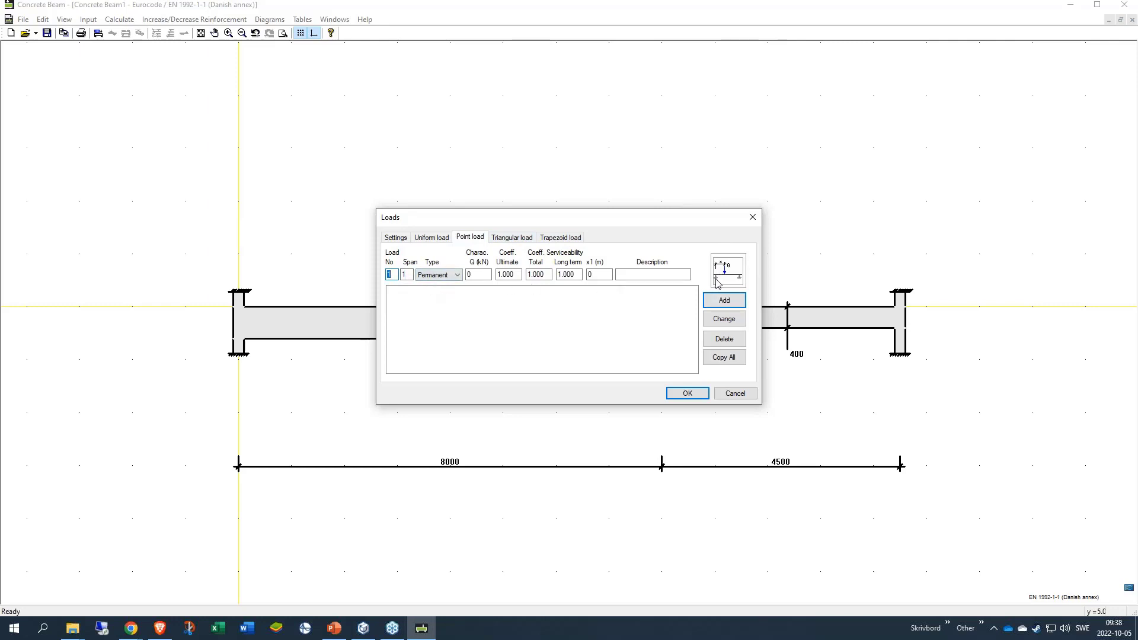
click(512, 238)
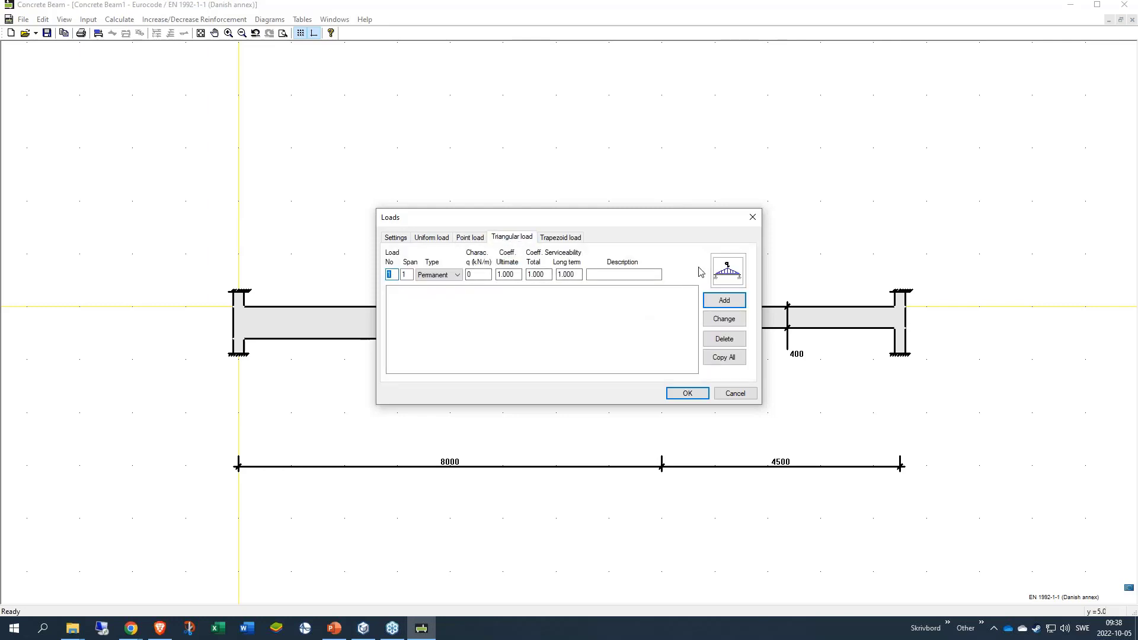
click(567, 236)
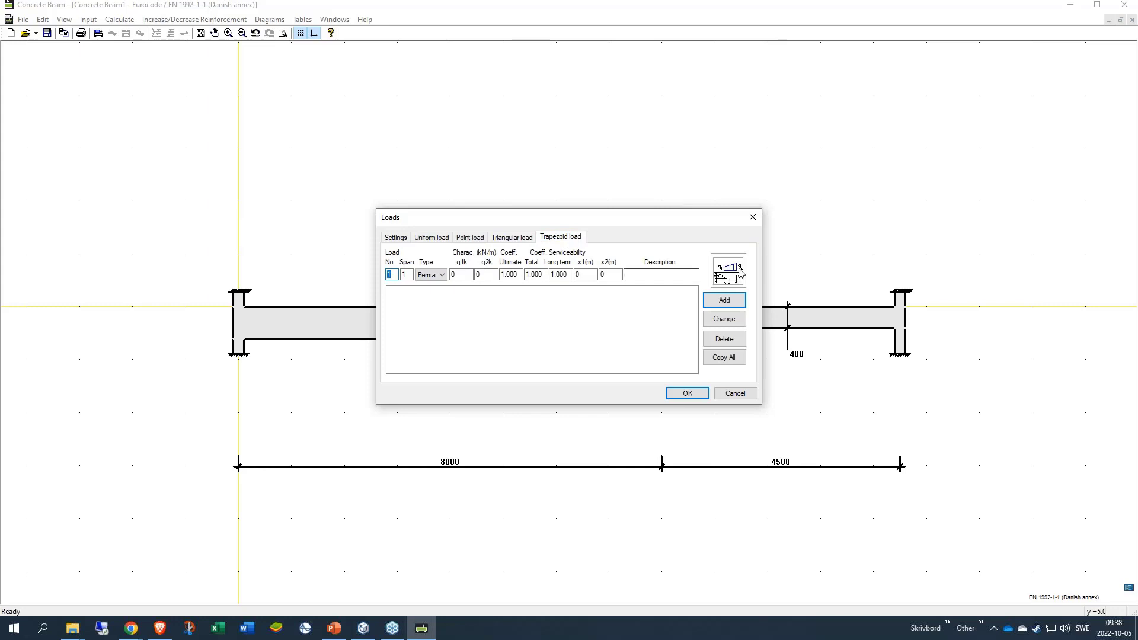
click(393, 238)
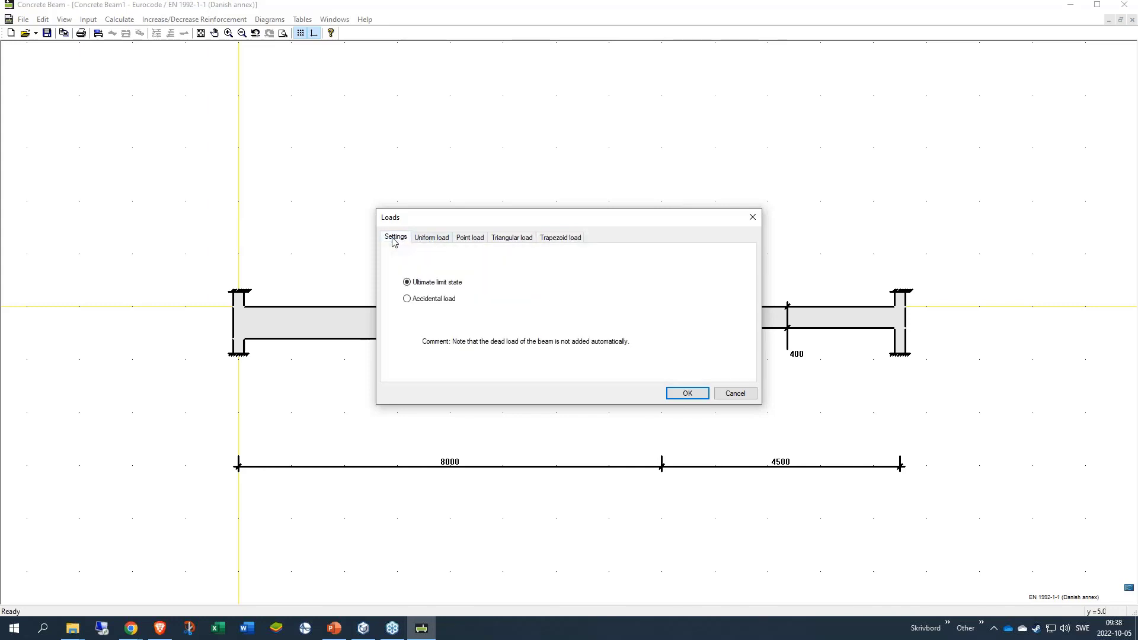
click(432, 238)
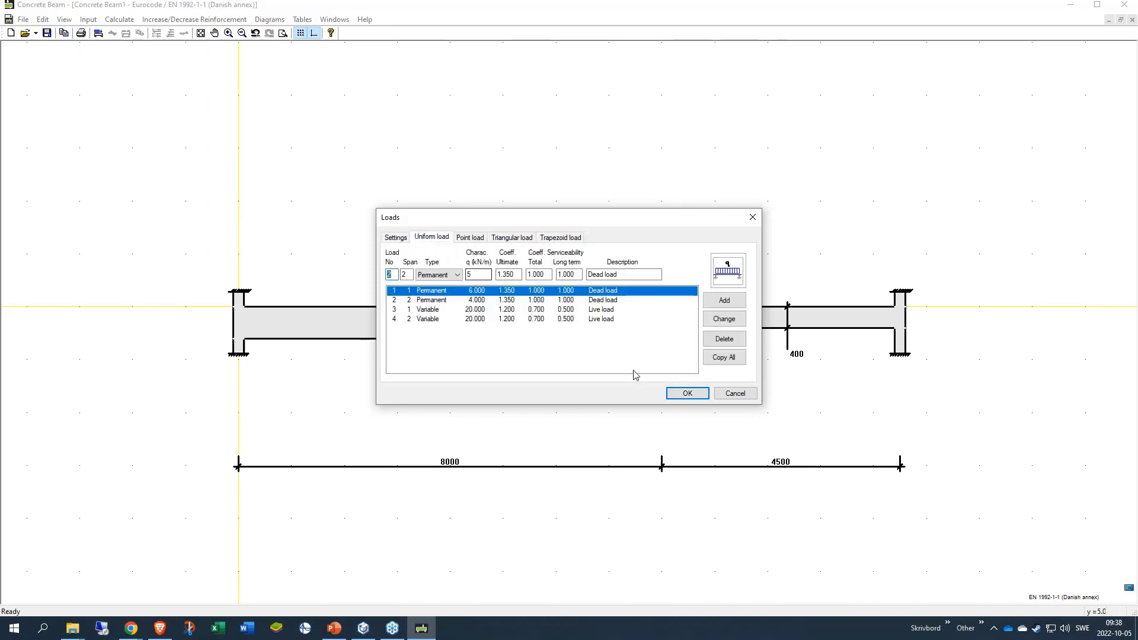
click(687, 394)
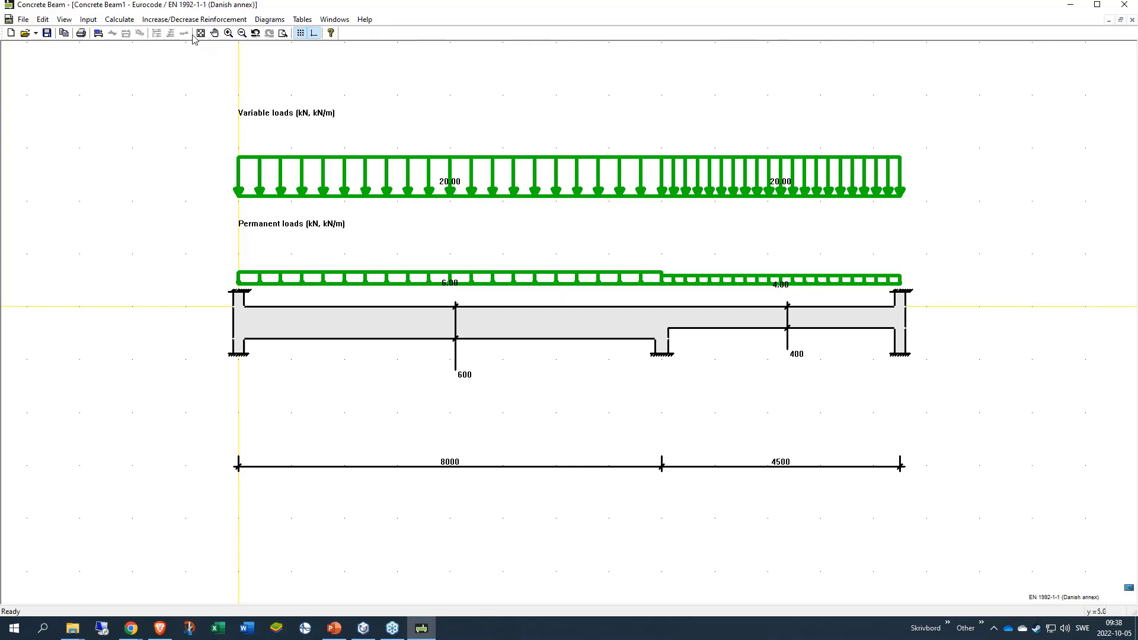
Open the serviceability state parameters and switch to StruSoft's concrete creep and shrinkage calculator in the browser.
click(89, 20)
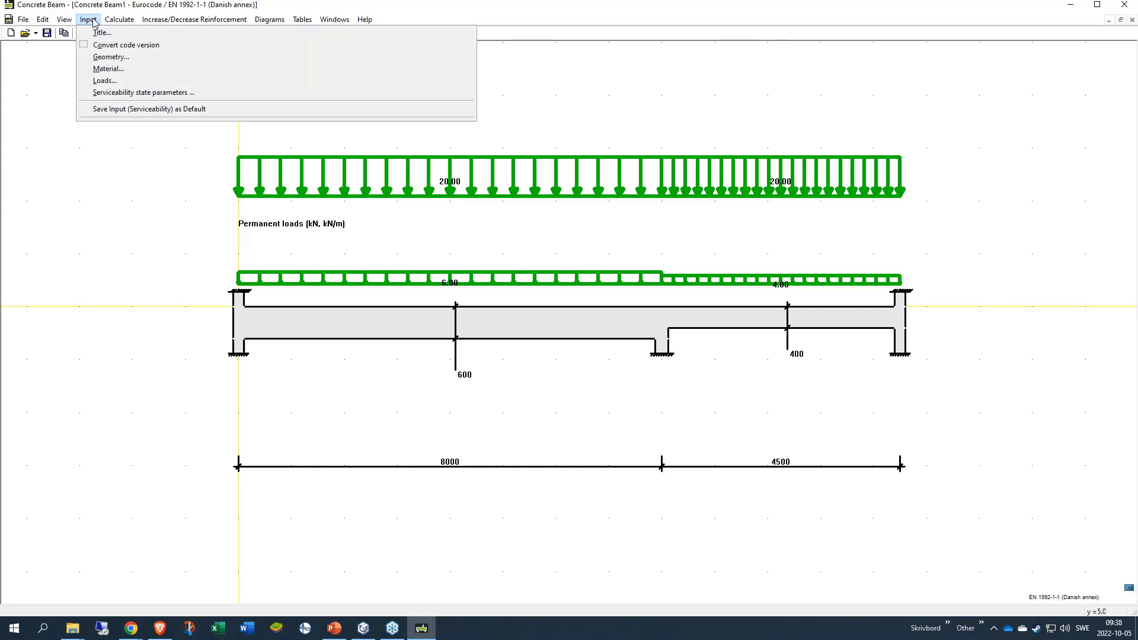
click(125, 94)
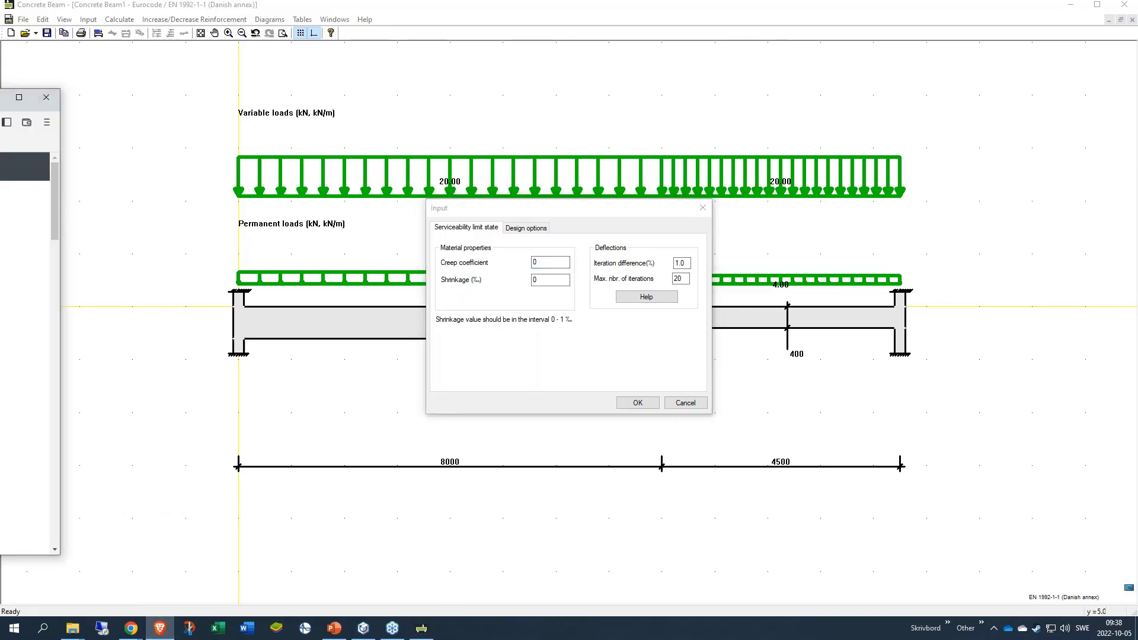
drag(0, 95, 341, 105)
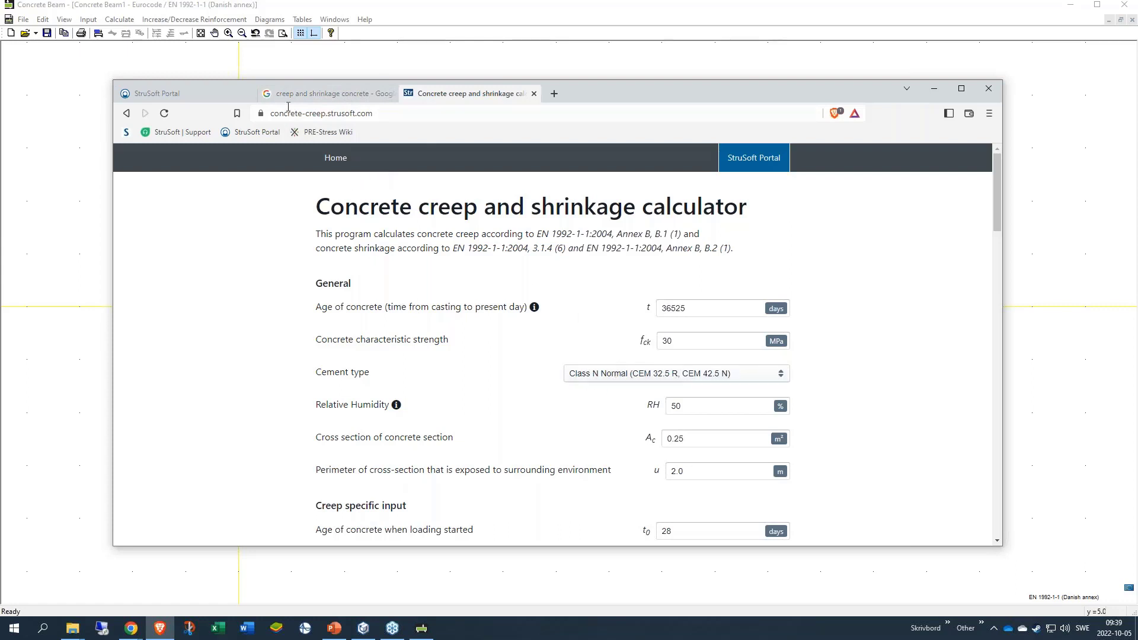
click(319, 94)
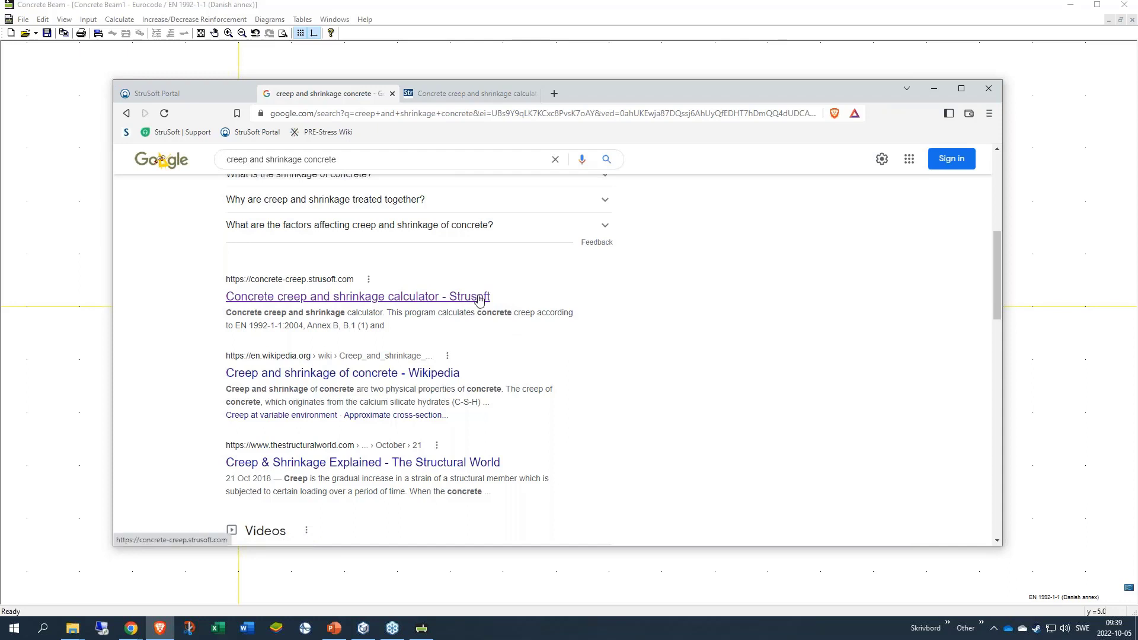
click(463, 94)
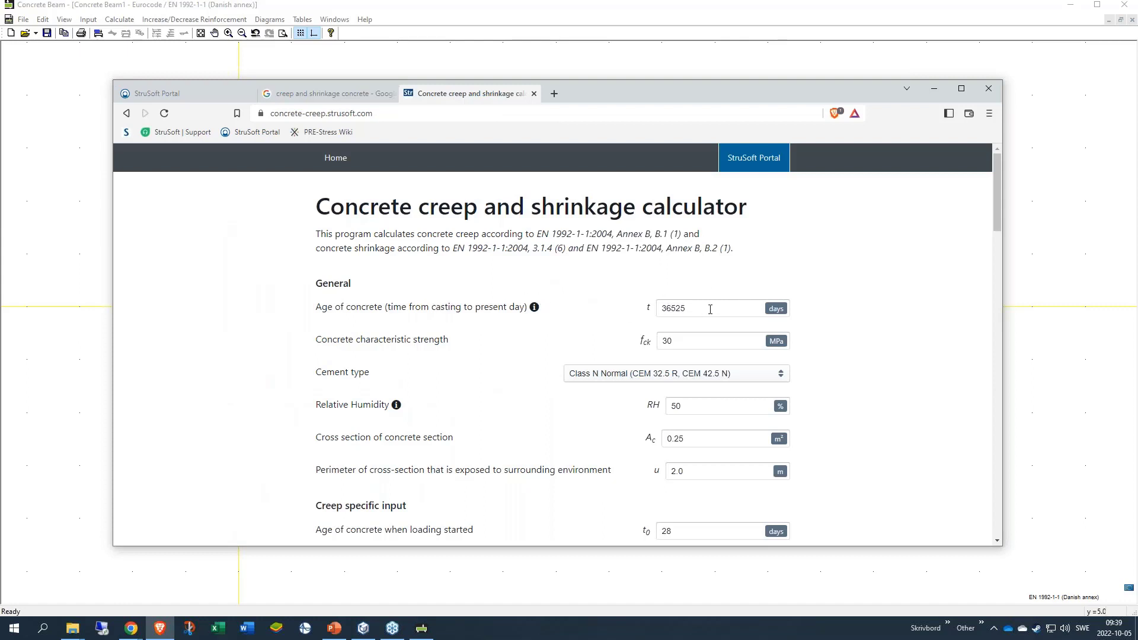
Calculate creep and shrinkage for a concrete characteristic strength of 40 MPa and a cross section of 0.24 m², keeping Class N Normal cement.
scroll(705, 284, down, 1)
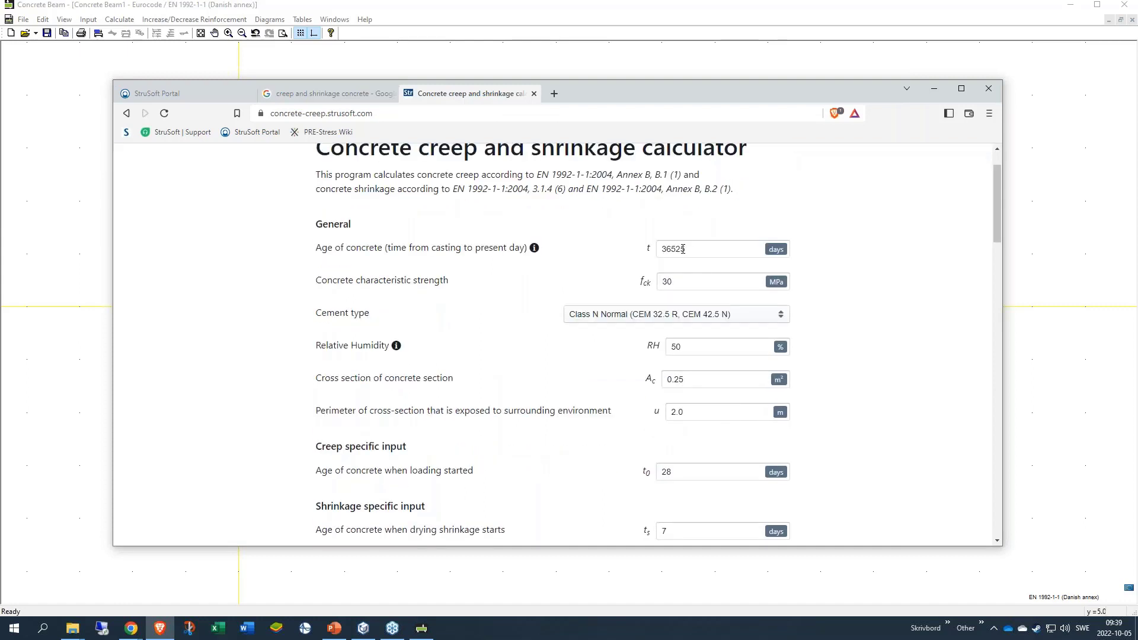
drag(682, 283, 604, 289)
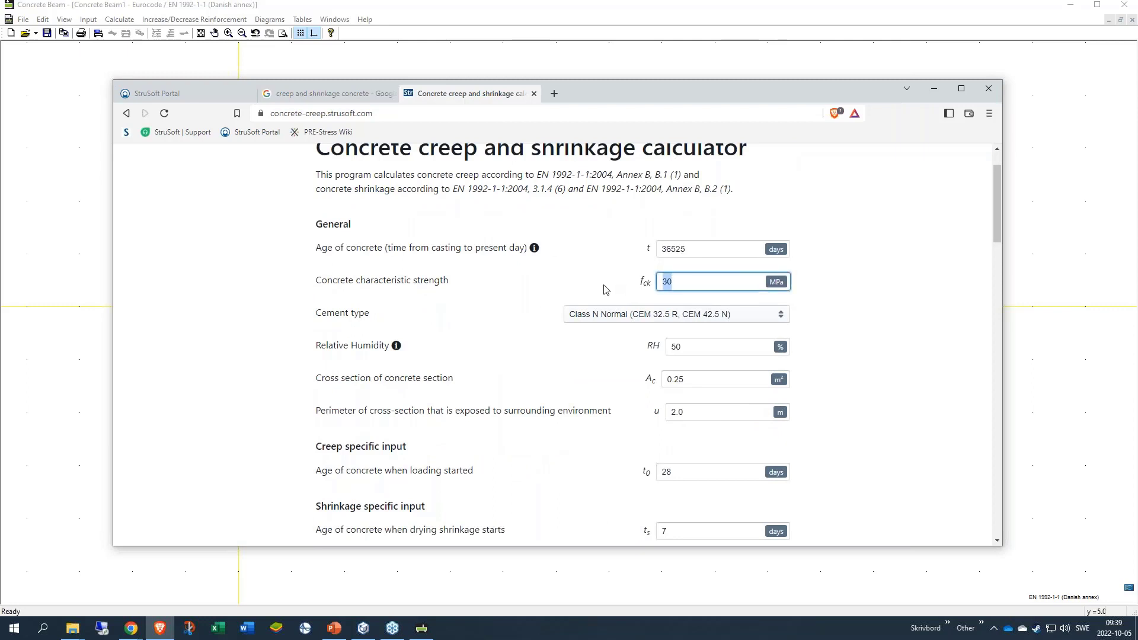
text(40)
click(612, 319)
click(616, 321)
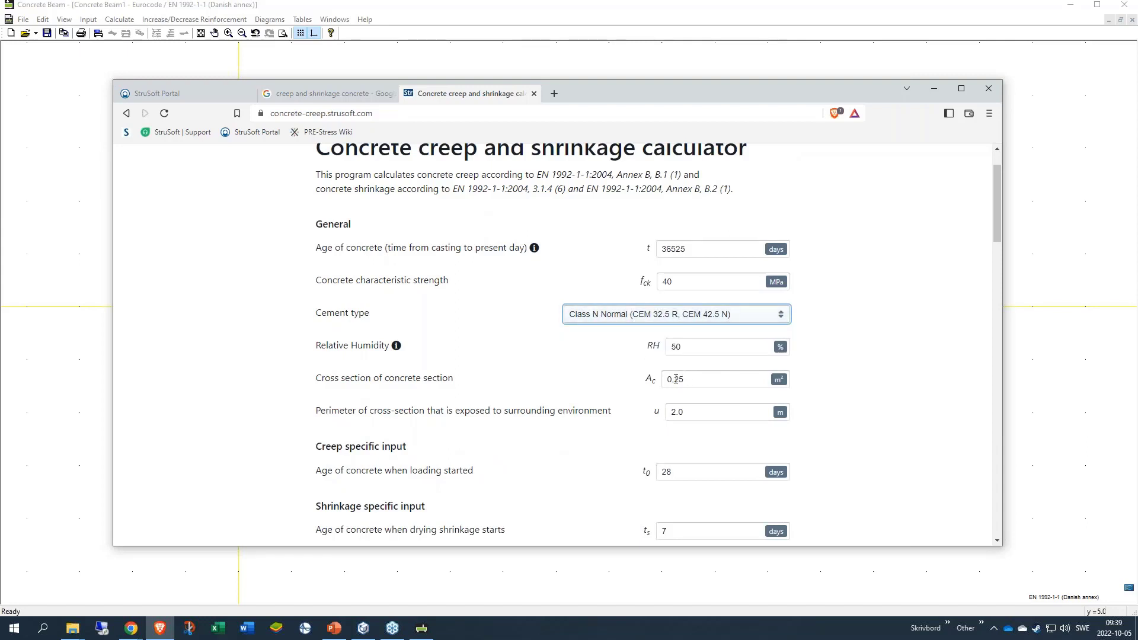
drag(675, 379, 756, 382)
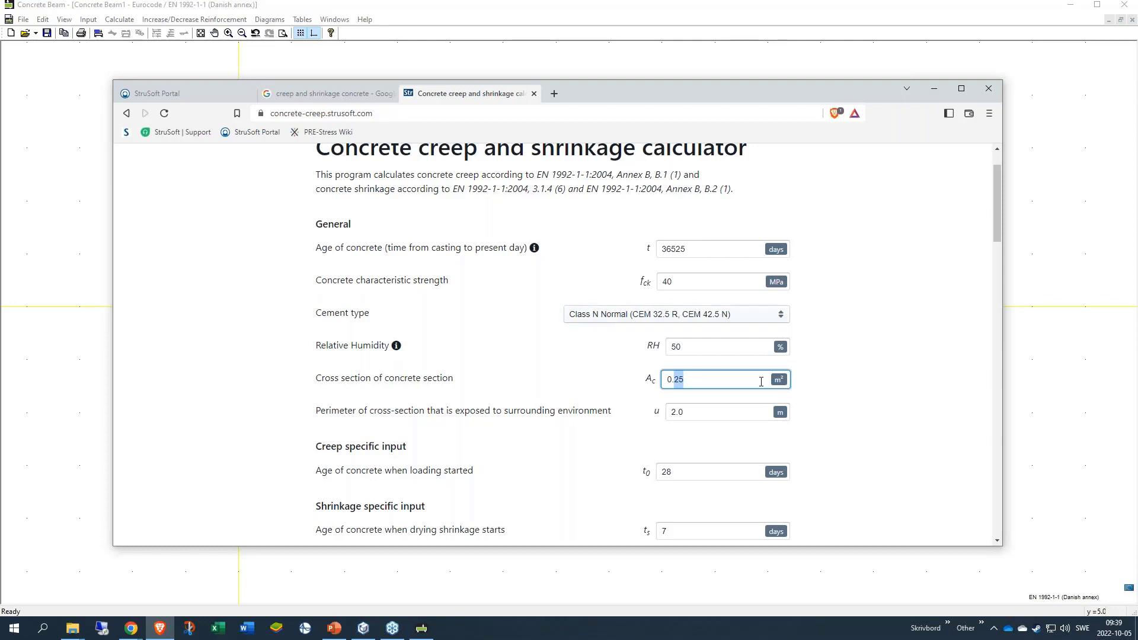
text(2)
scroll(590, 362, down, 3)
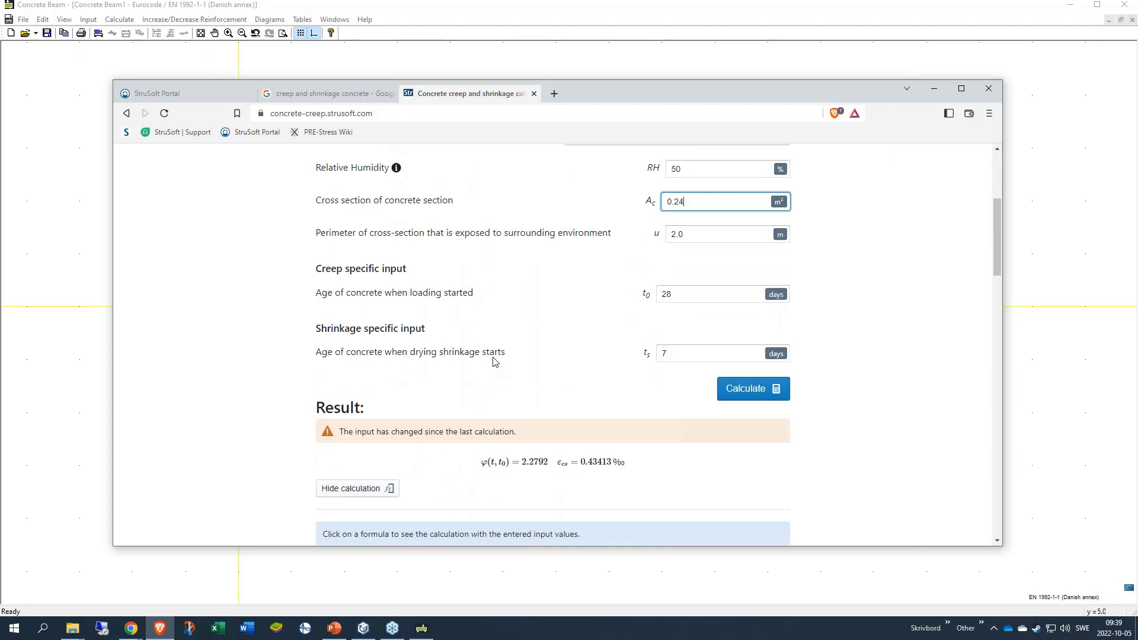
click(770, 397)
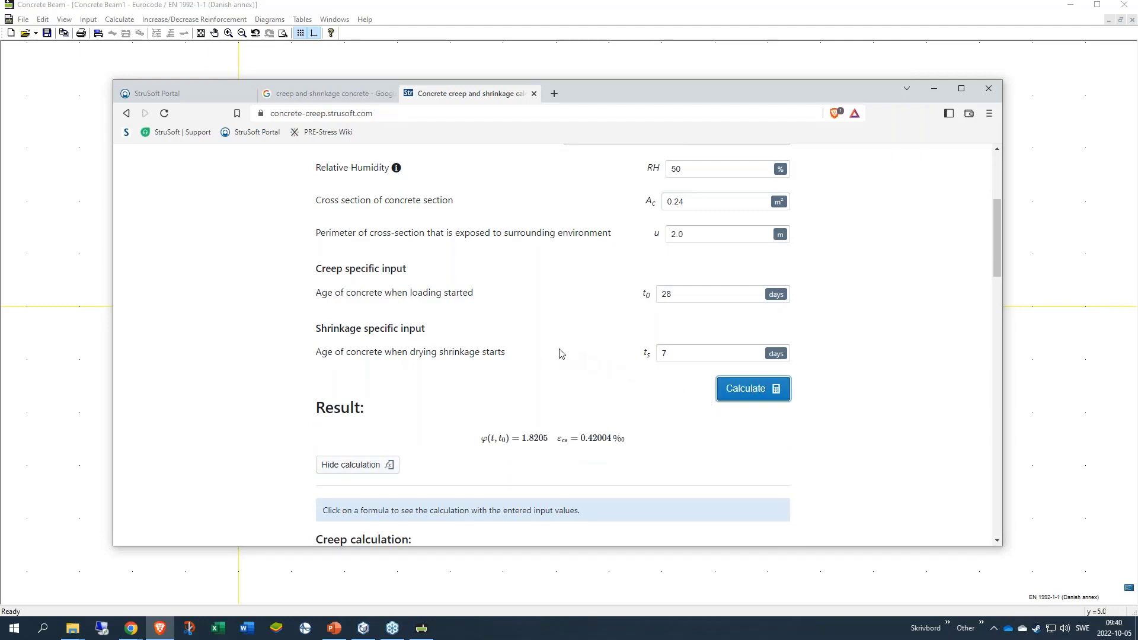
Examine the detailed creep and shrinkage formulas, expanding equation B.8b with its input values, and return to the result.
scroll(560, 353, down, 2)
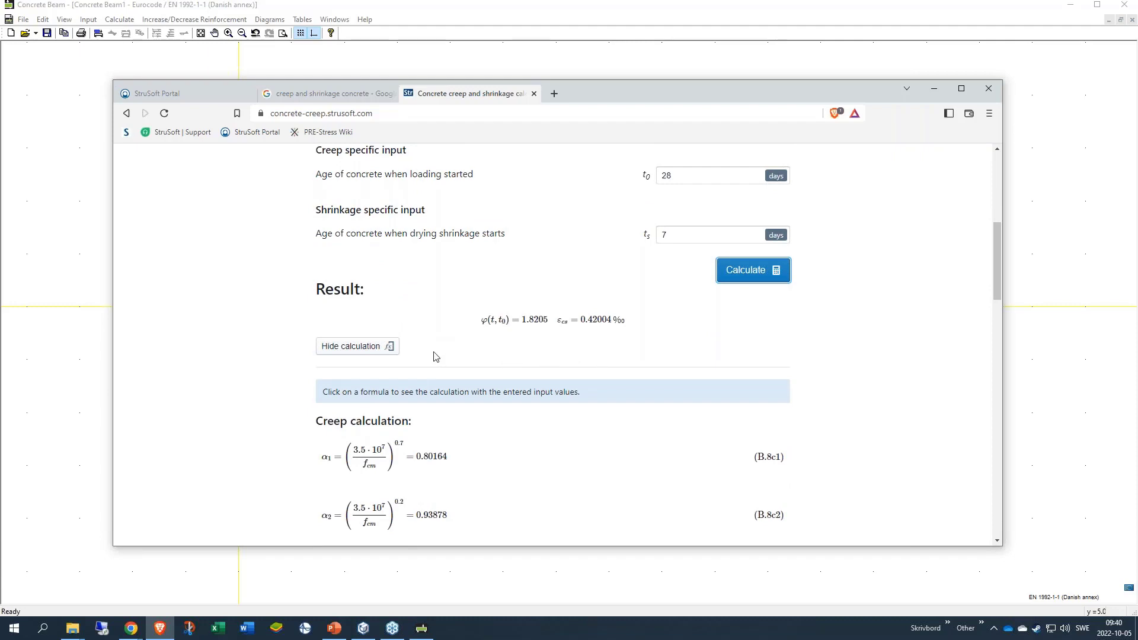
scroll(436, 356, down, 4)
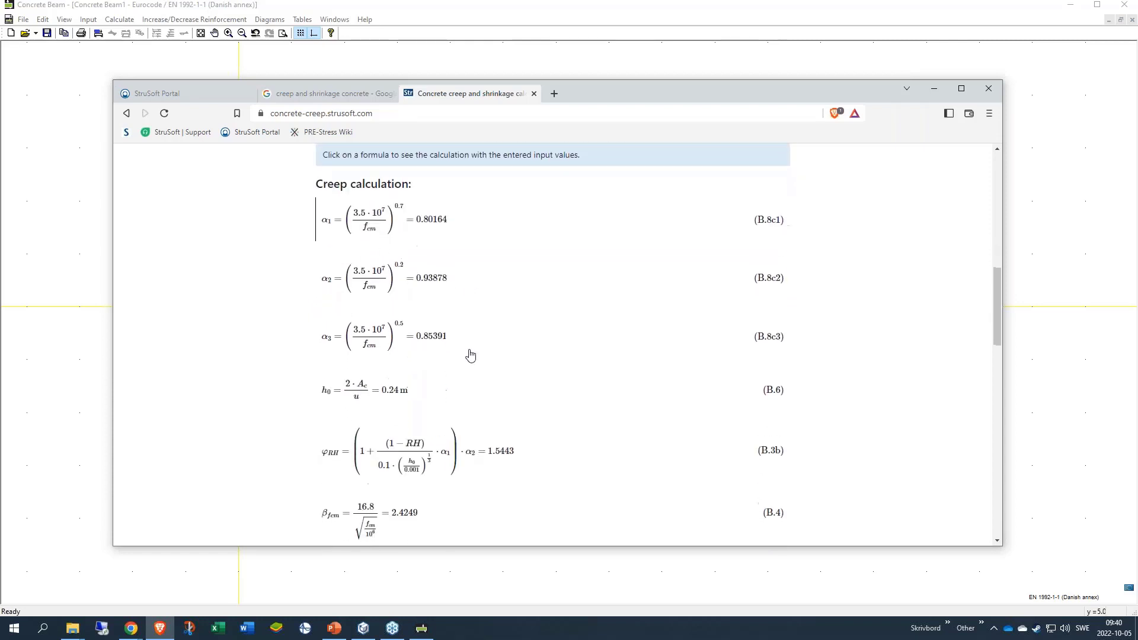
scroll(470, 356, down, 1)
scroll(468, 358, up, 3)
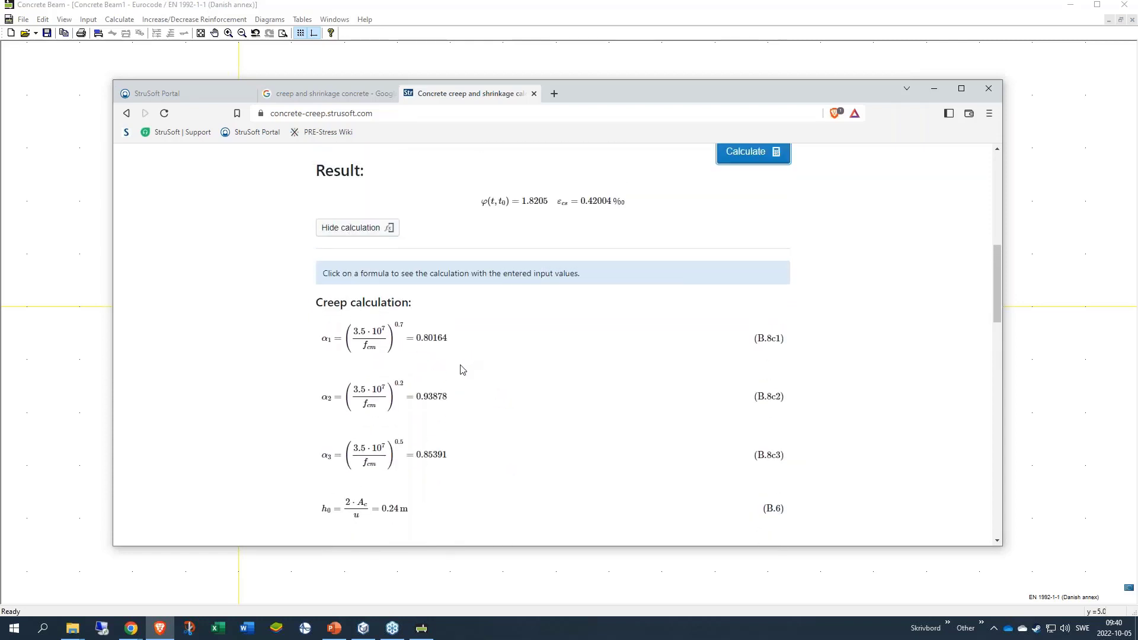
scroll(458, 378, down, 4)
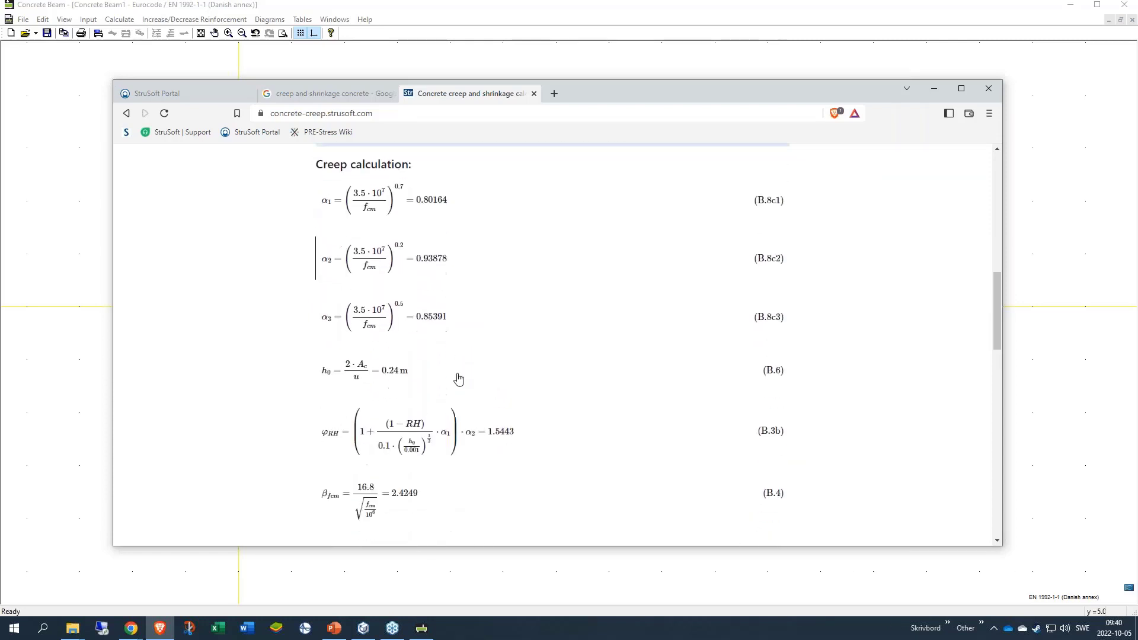
scroll(457, 382, down, 6)
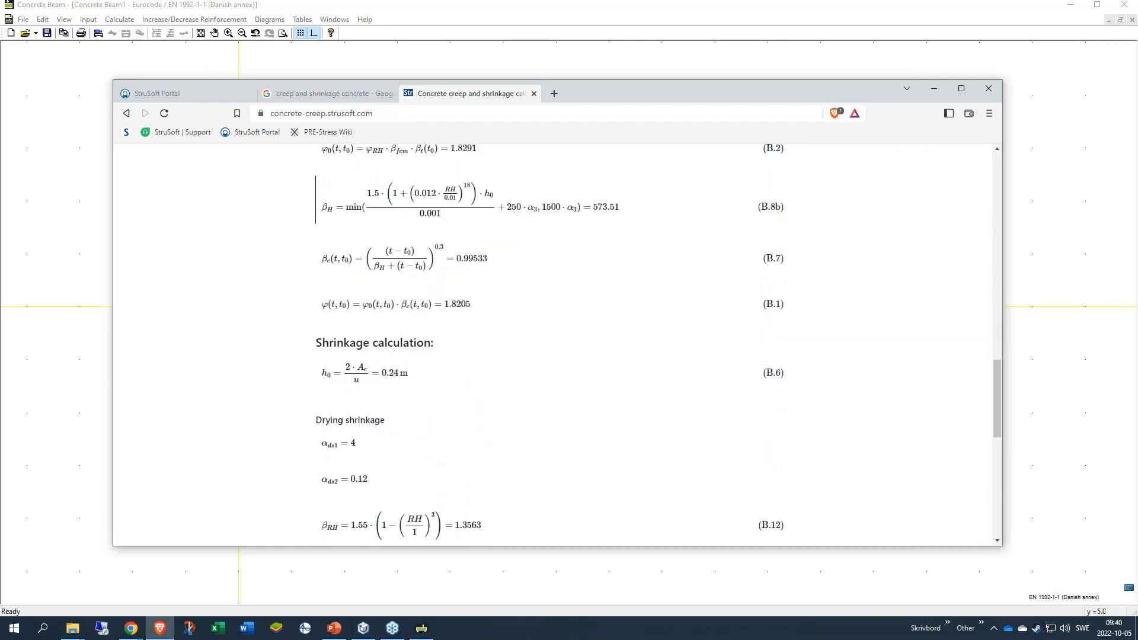
click(463, 211)
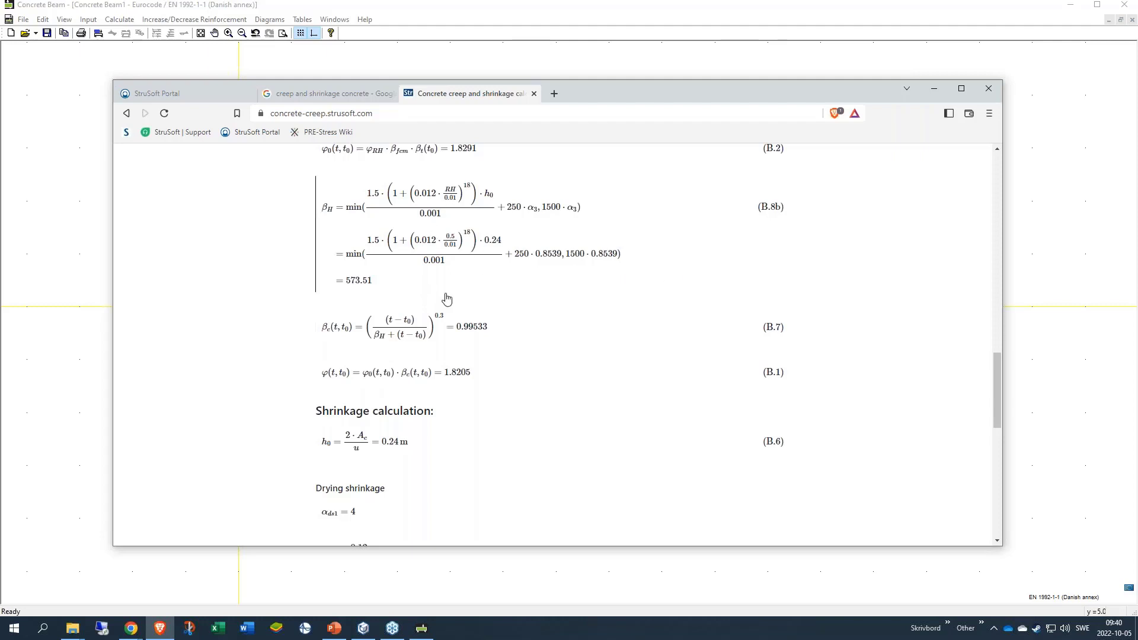
scroll(505, 386, down, 1)
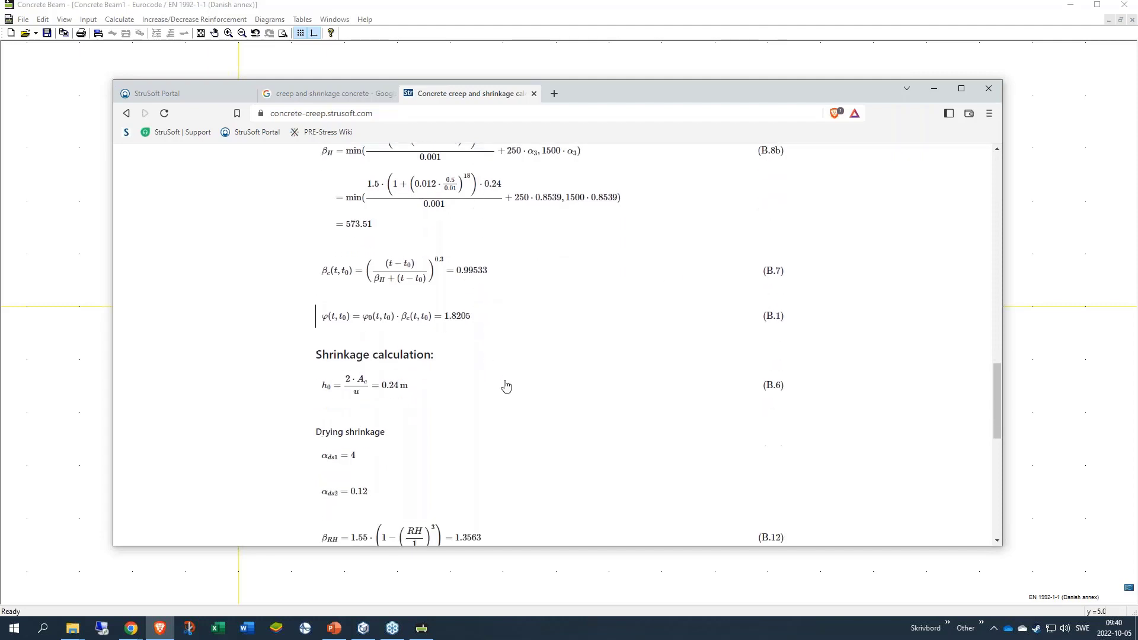
scroll(505, 385, down, 3)
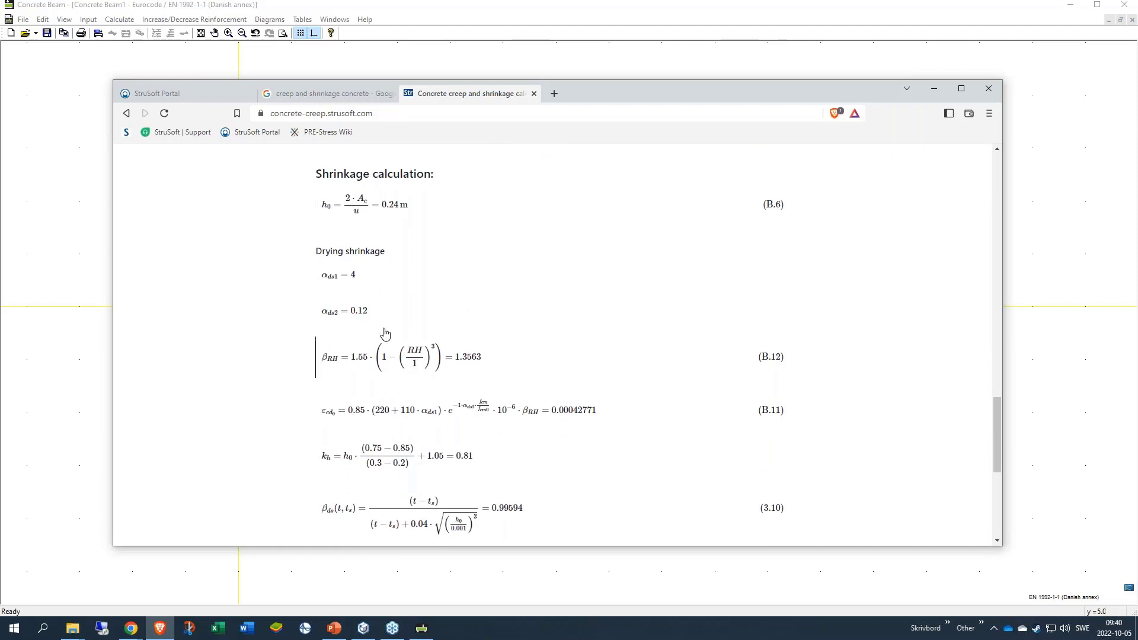
scroll(505, 358, down, 6)
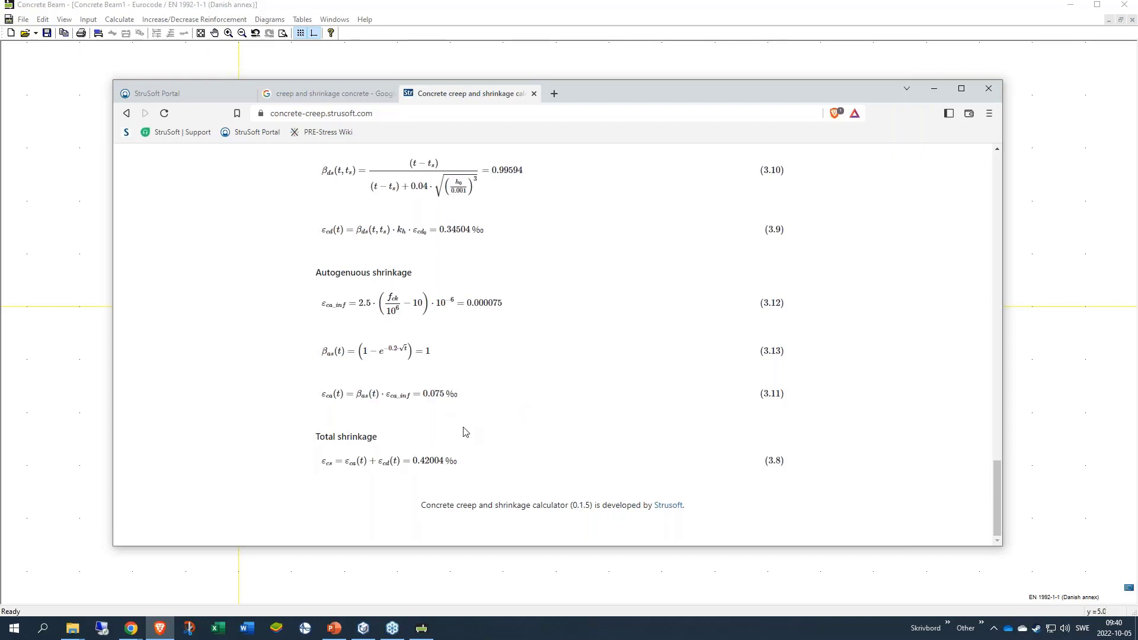
scroll(476, 395, up, 15)
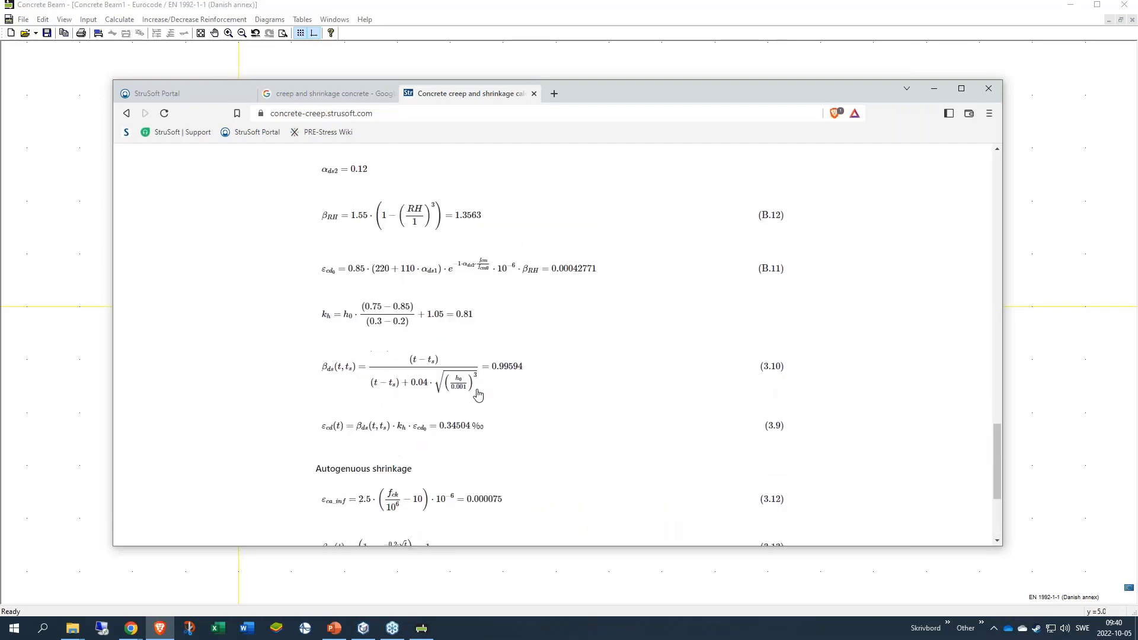
scroll(478, 395, up, 2)
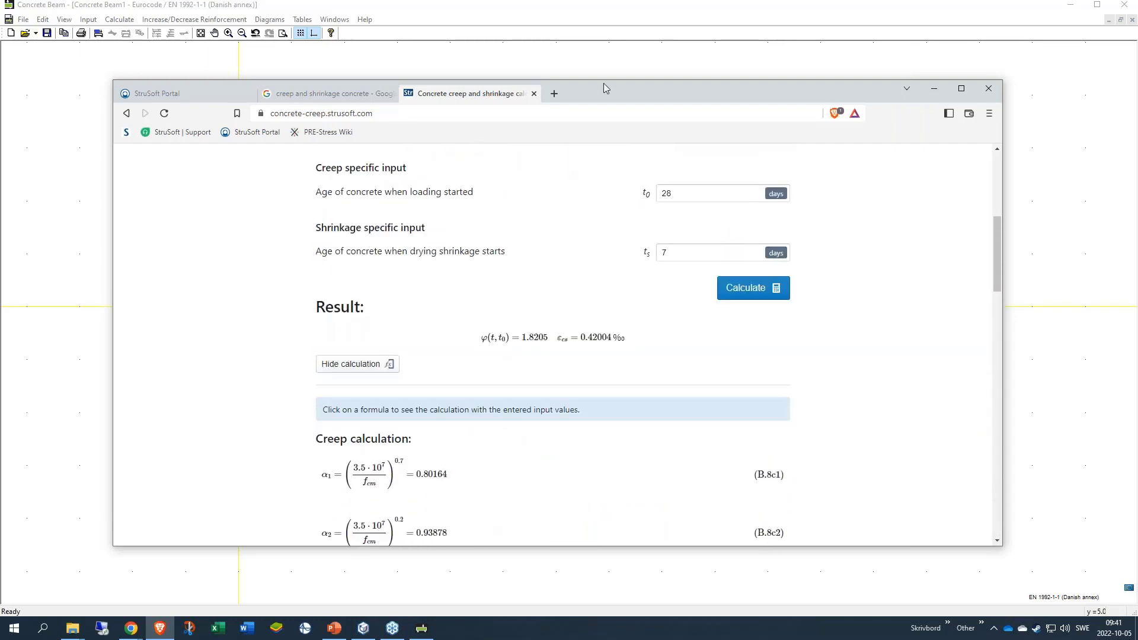
Set the creep coefficient to 1.82 and the shrinkage to 0.42 ‰ from the calculator result, and put the browser away.
drag(603, 83, 603, 316)
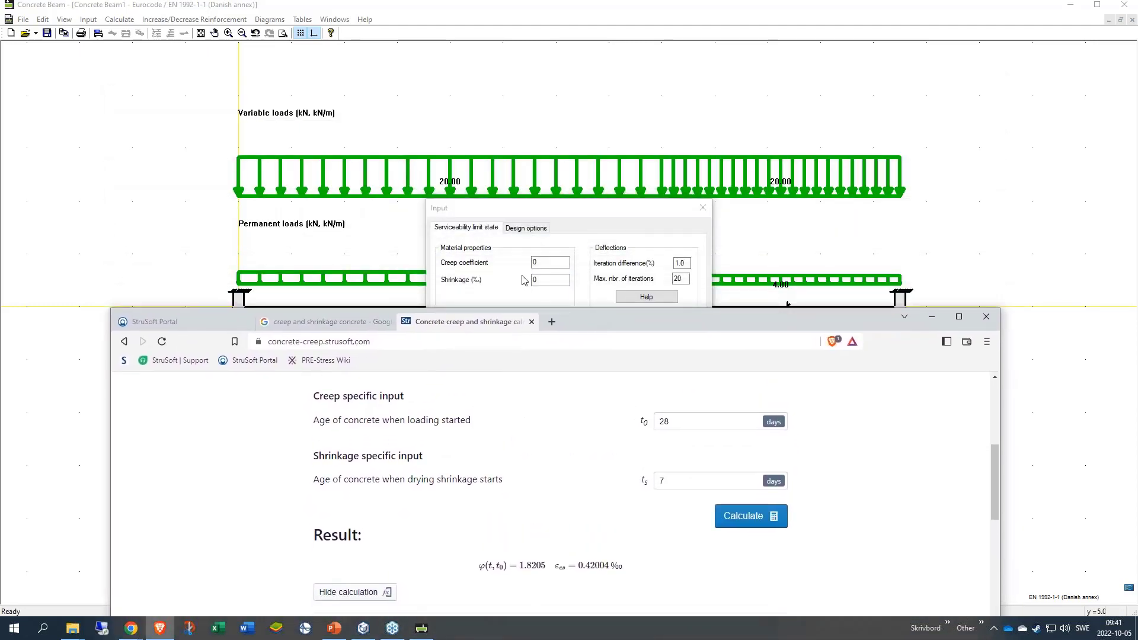
click(552, 263)
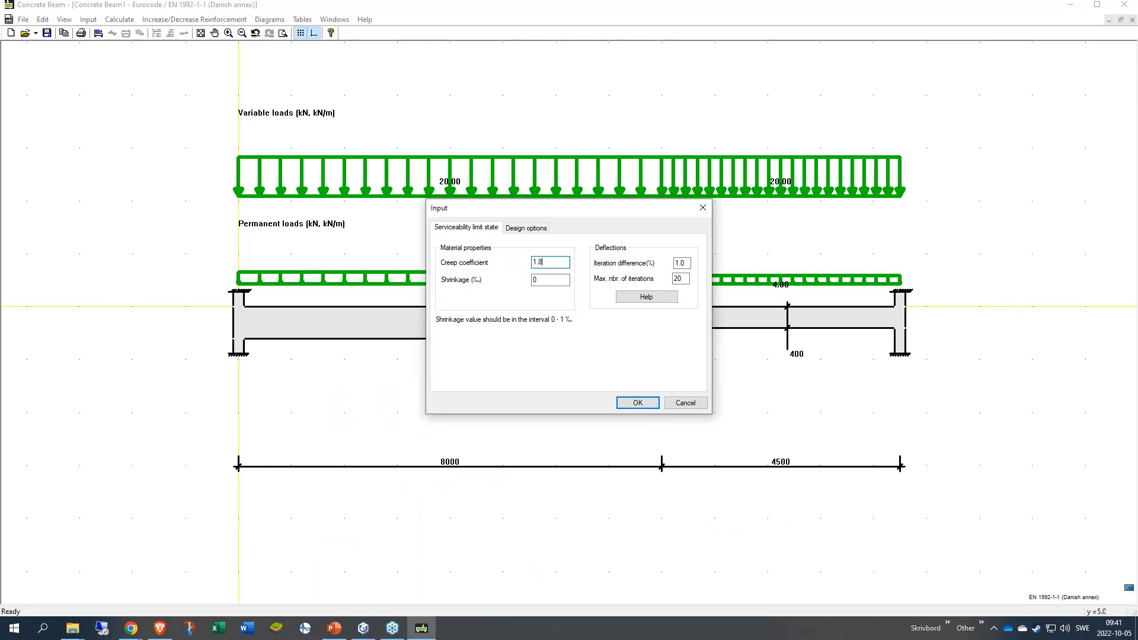
click(557, 280)
click(160, 628)
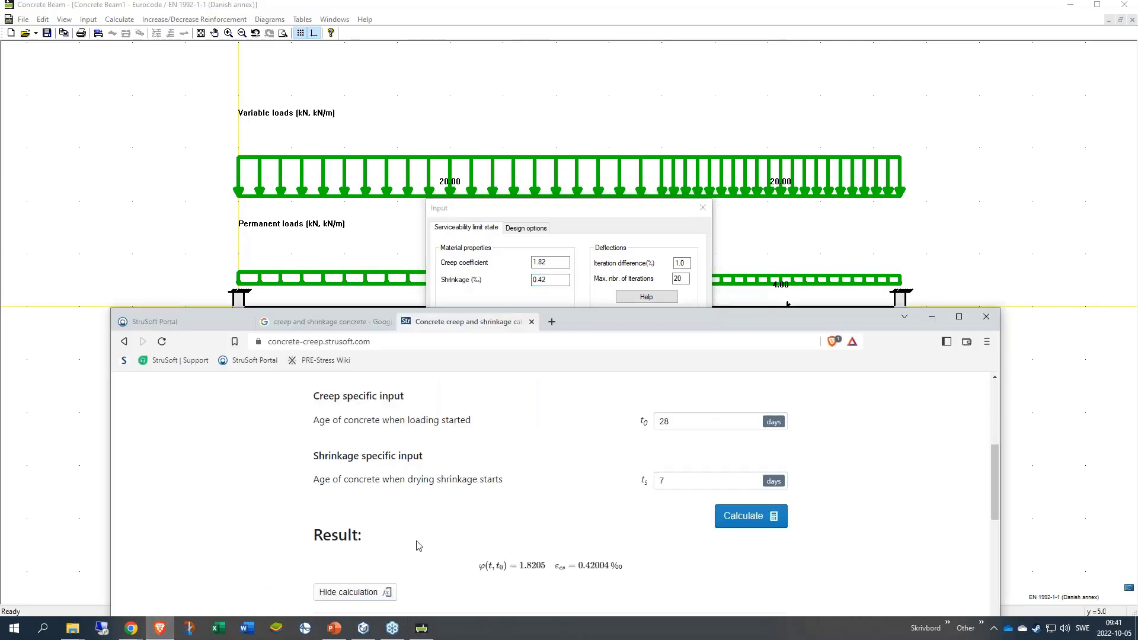
click(928, 318)
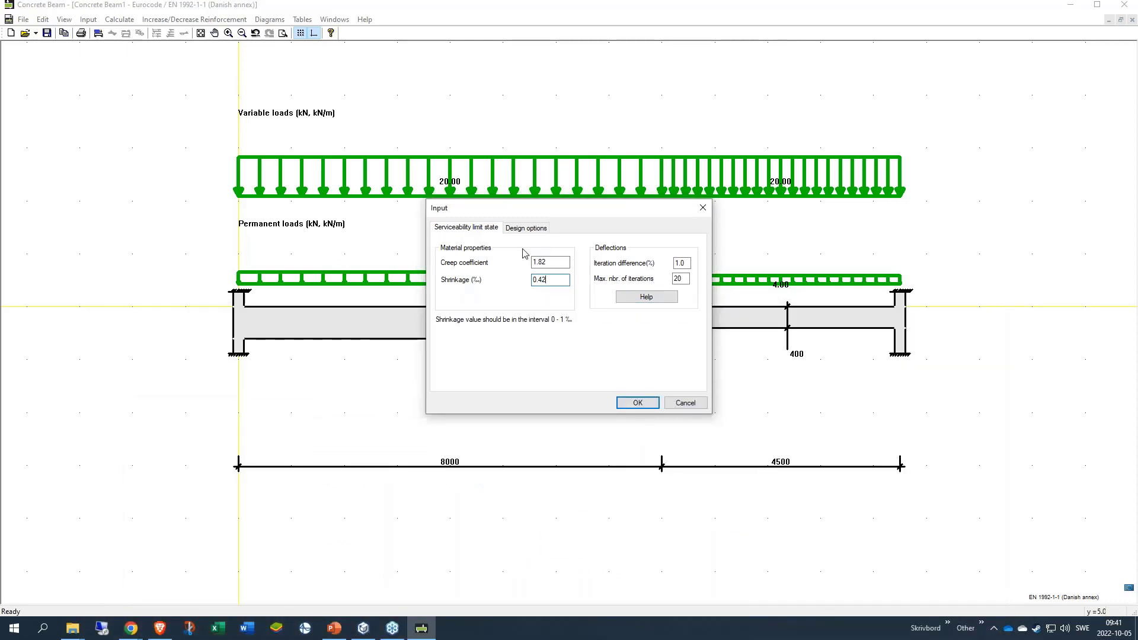
In the design options, limit deflection only by the part of span length L/240, disabling the defined value in mm.
click(525, 230)
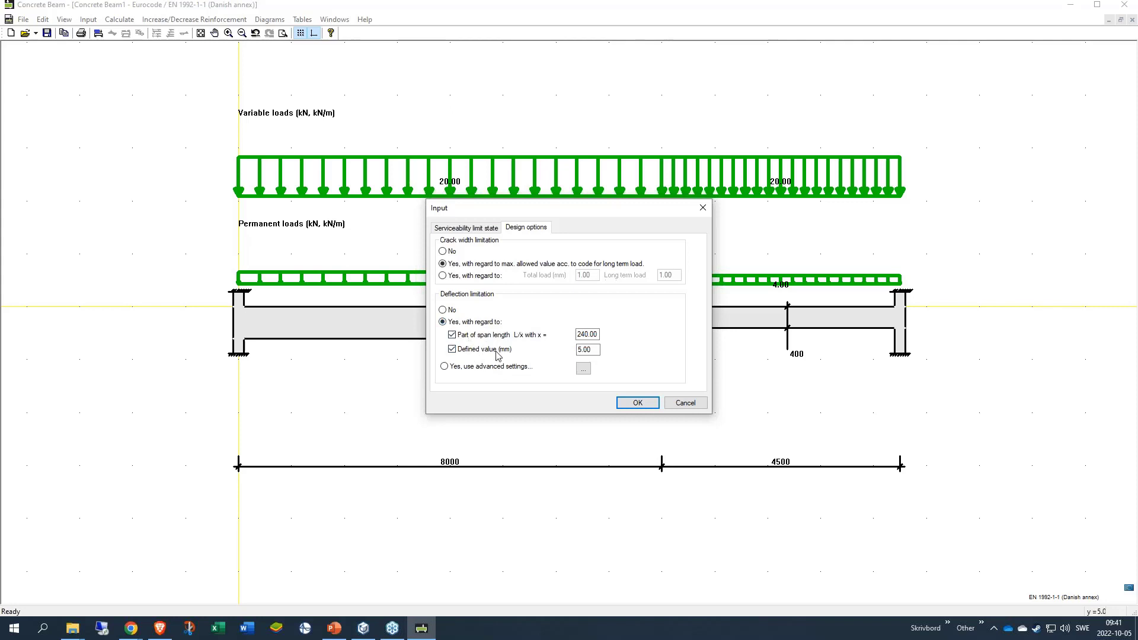
click(451, 349)
click(594, 338)
click(637, 405)
Review the advanced deflection limits for each span without entering values, return to the L/240 limitation and accept the serviceability input.
click(489, 367)
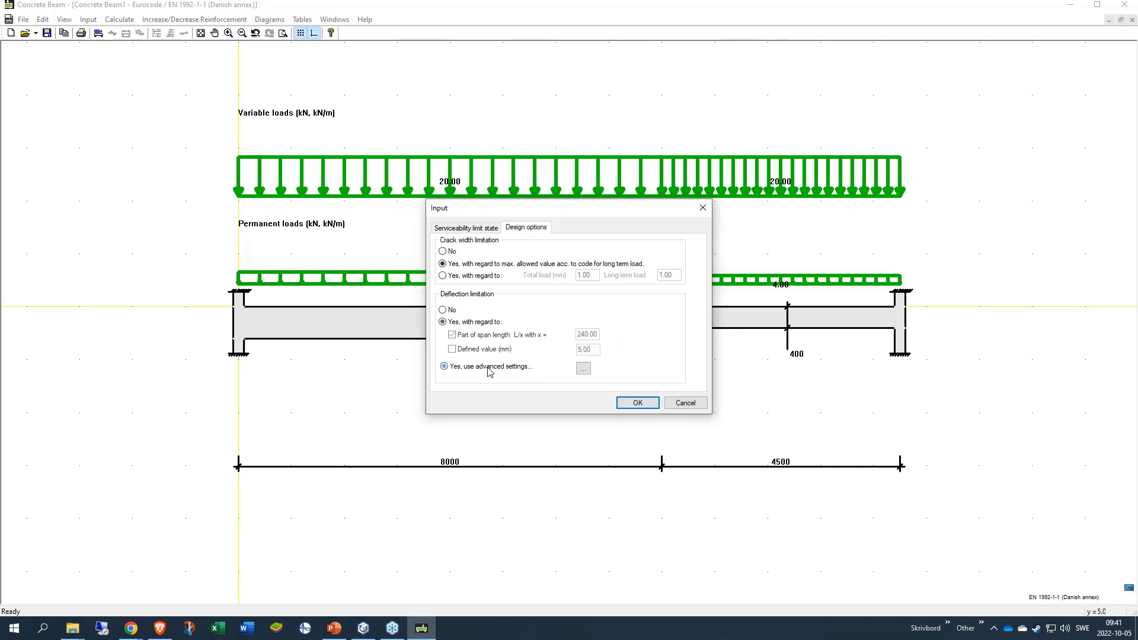
click(583, 369)
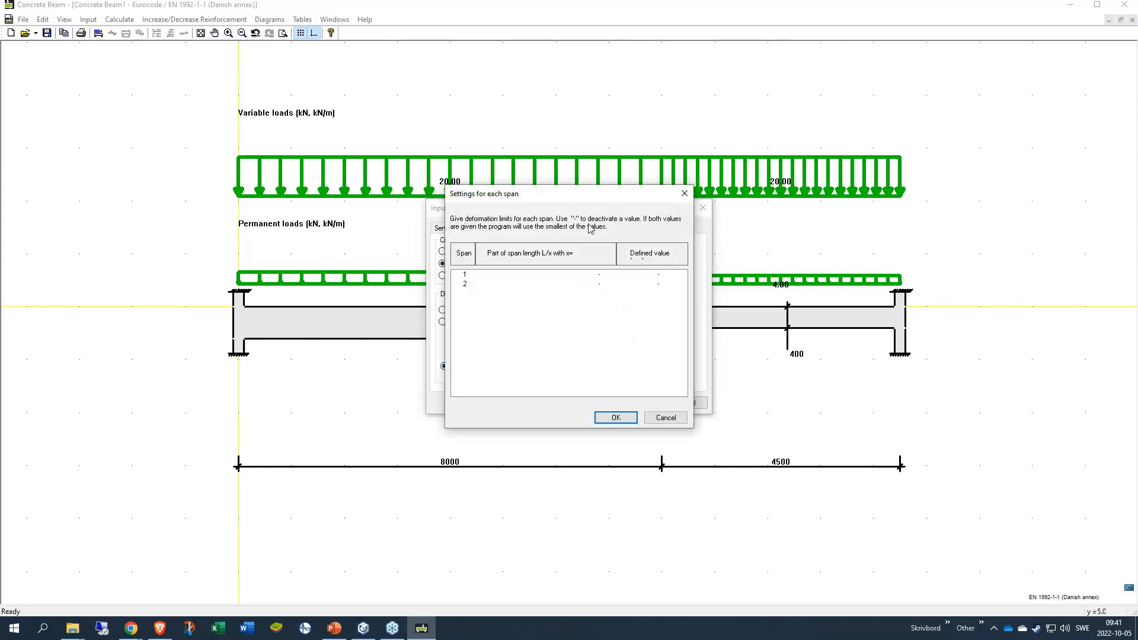
drag(578, 199, 848, 207)
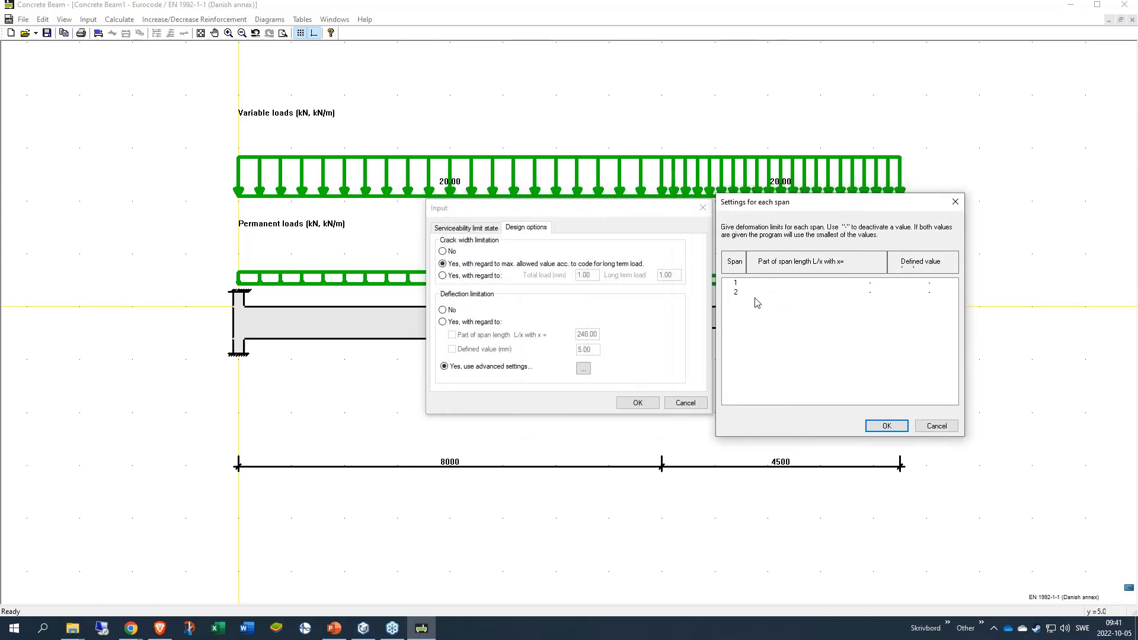
click(811, 285)
double_click(816, 298)
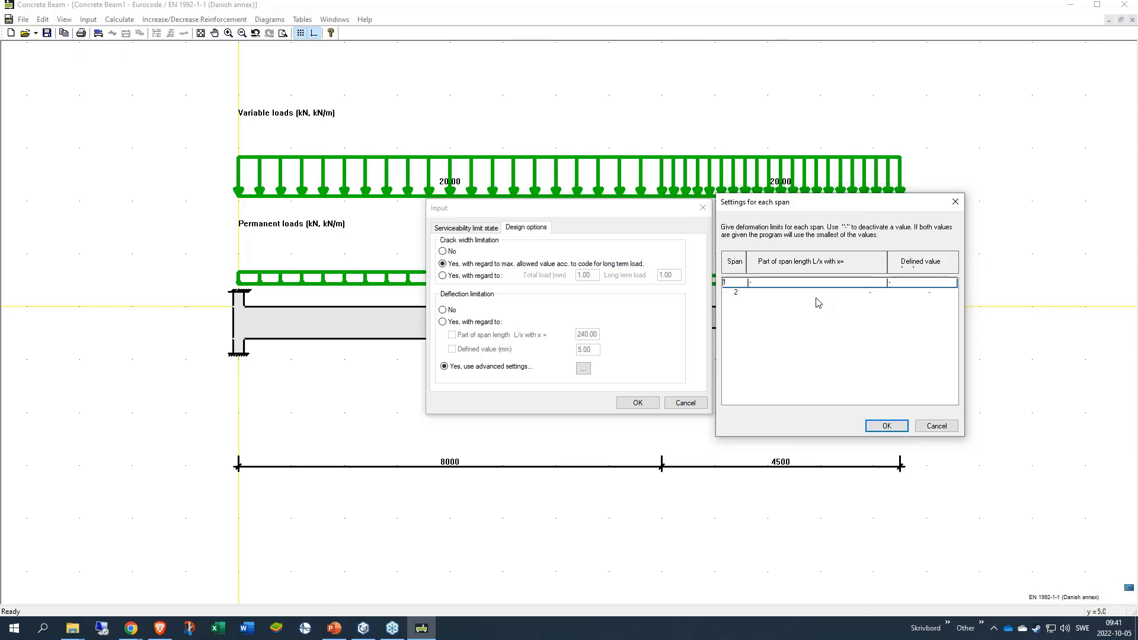
click(816, 295)
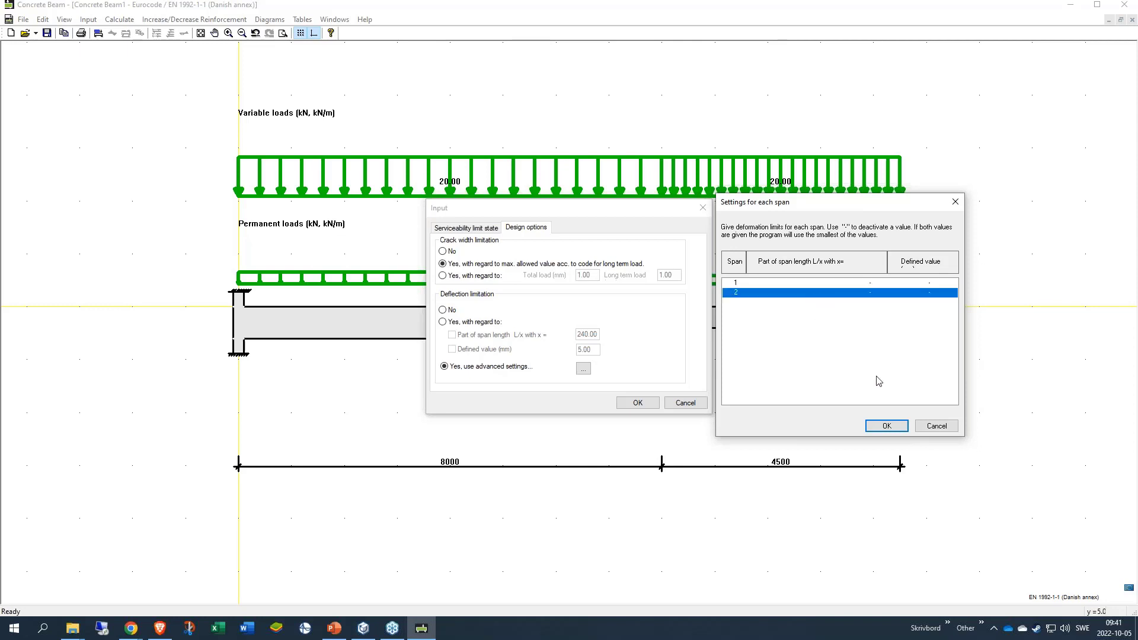
double_click(830, 300)
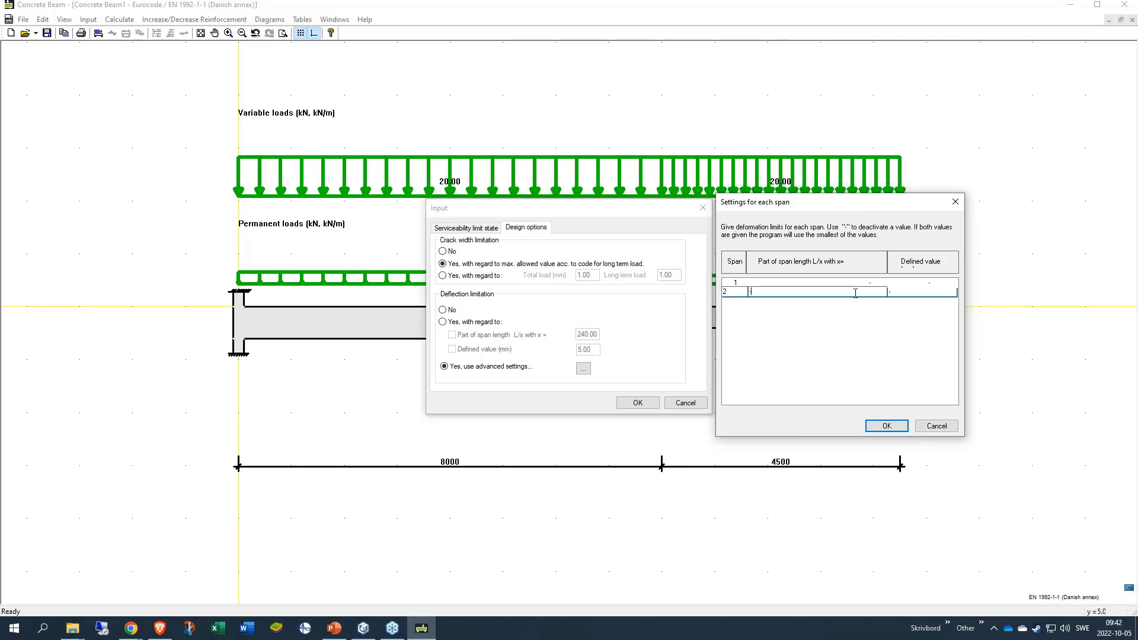
click(857, 340)
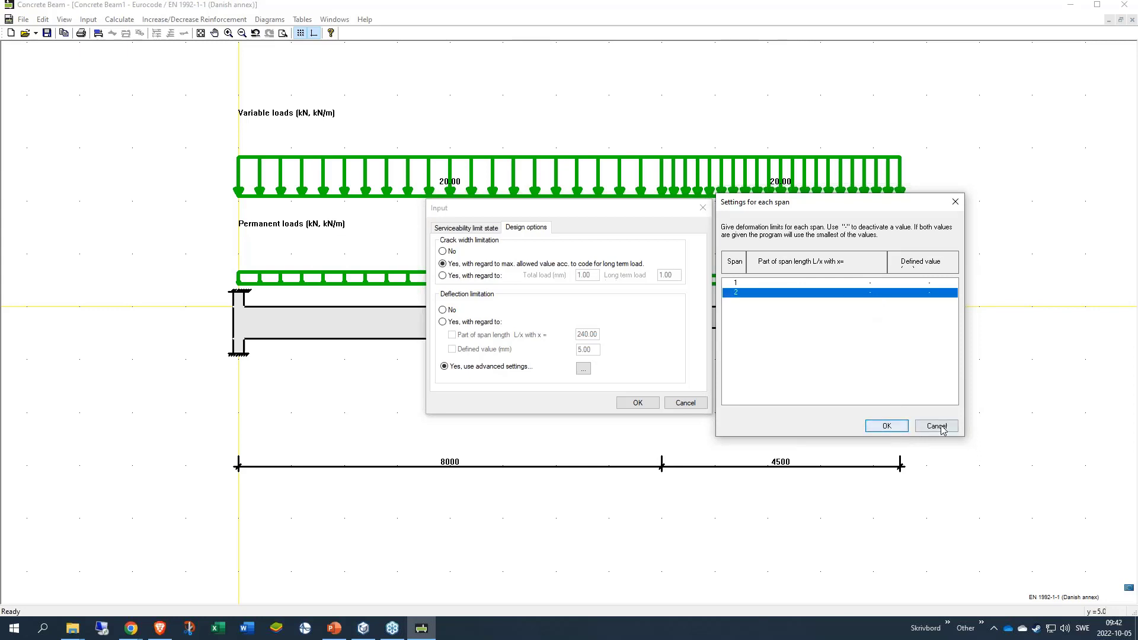
click(898, 428)
click(454, 325)
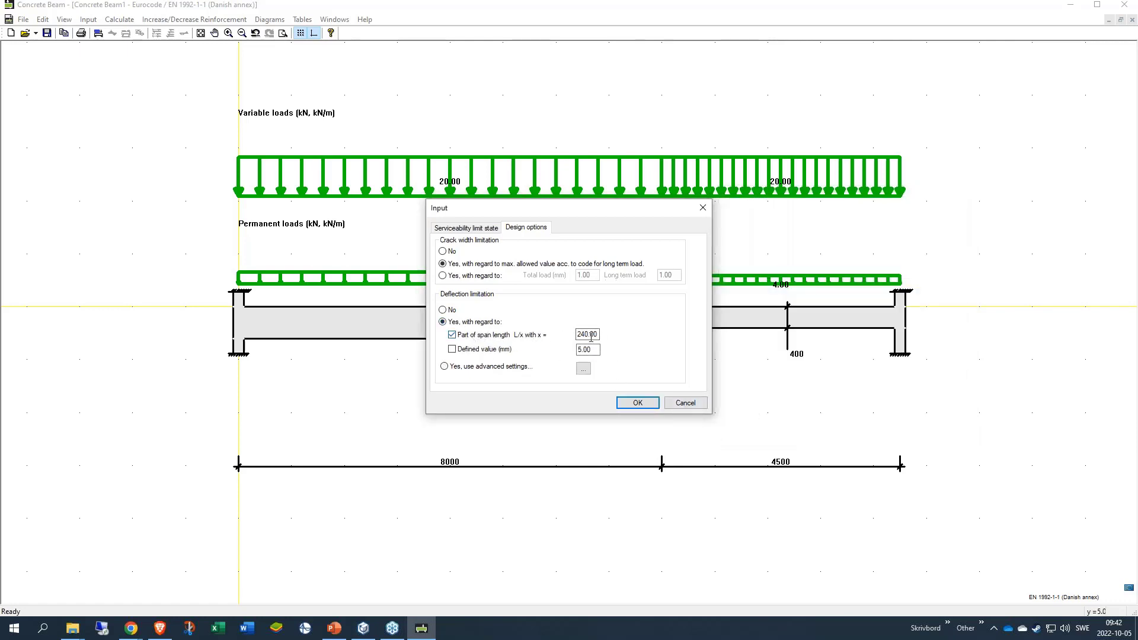
click(638, 404)
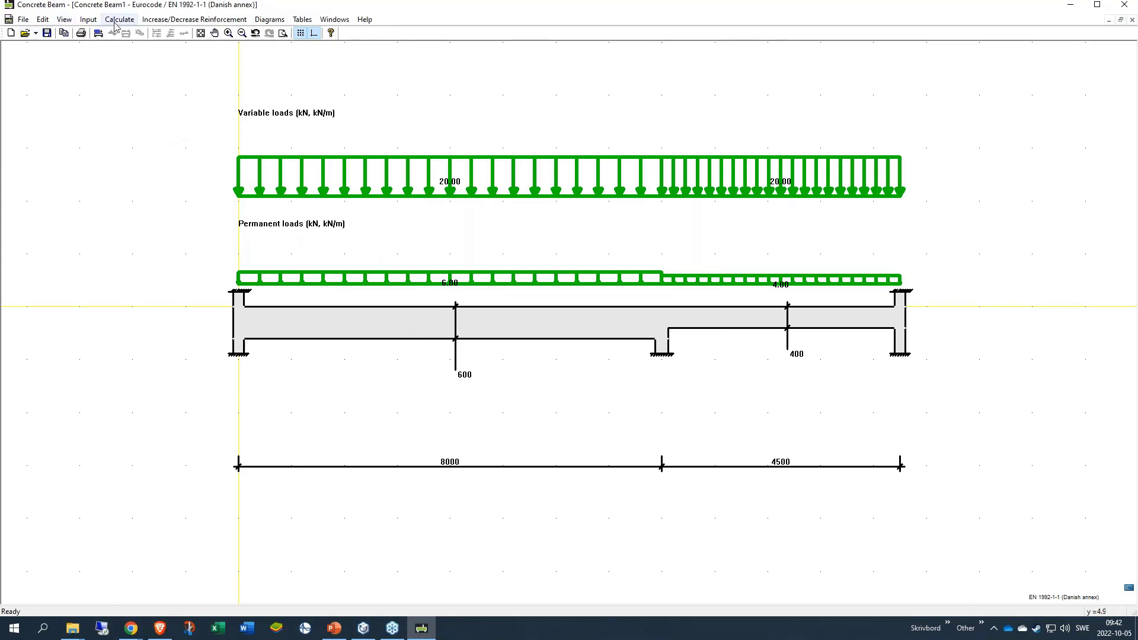
Run the elastic analysis and compare the geometry and loads with the moment and shear diagrams.
click(94, 22)
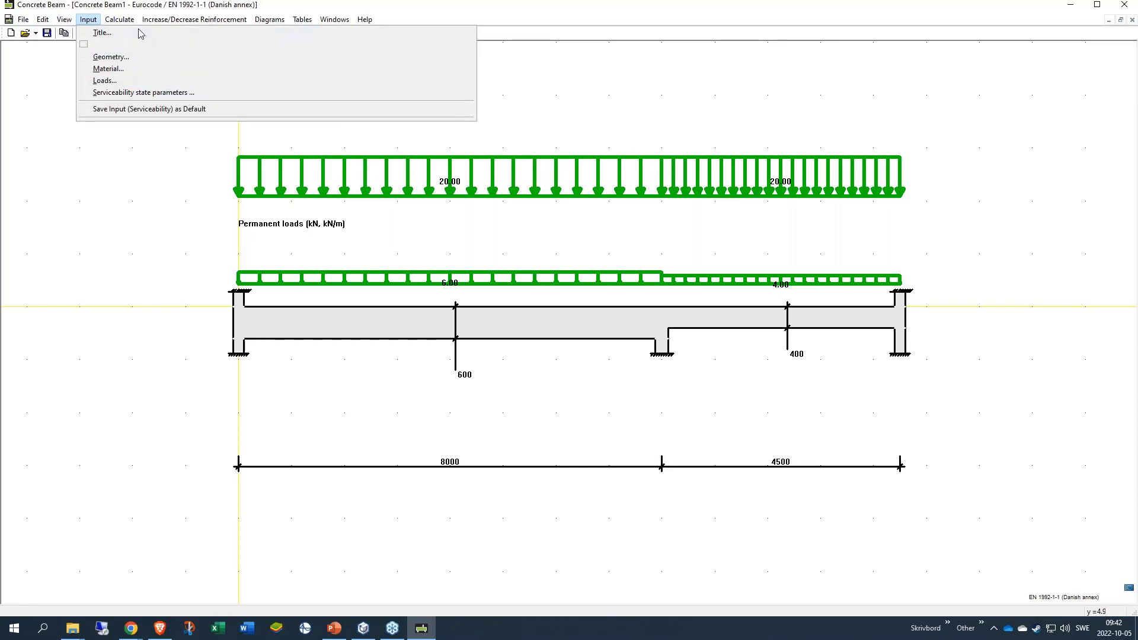
mouse_move(128, 22)
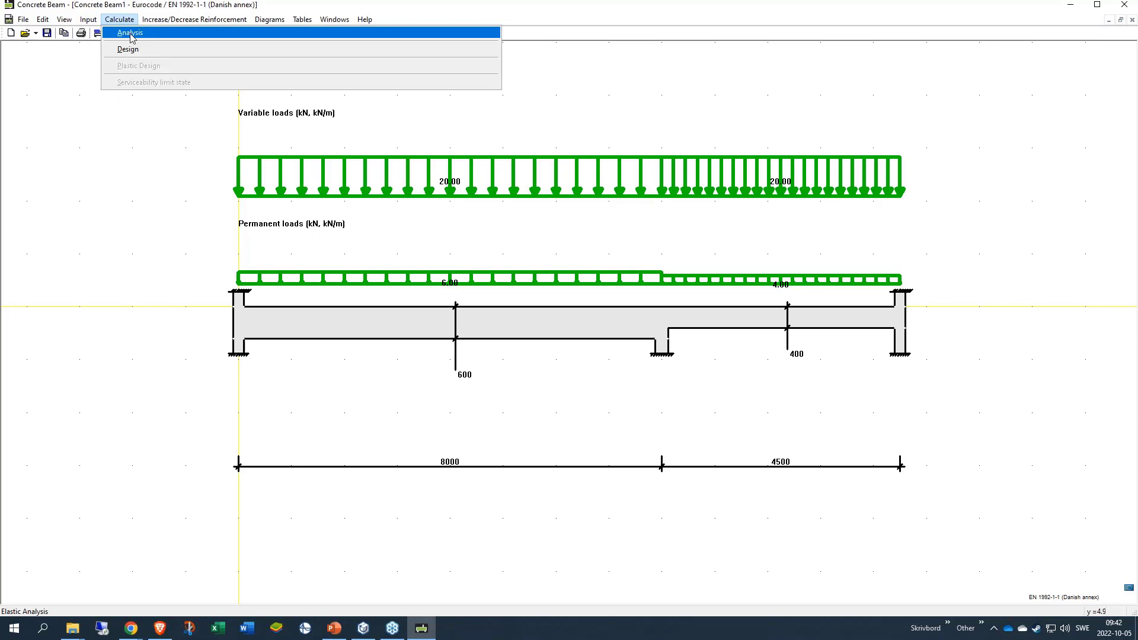
click(130, 33)
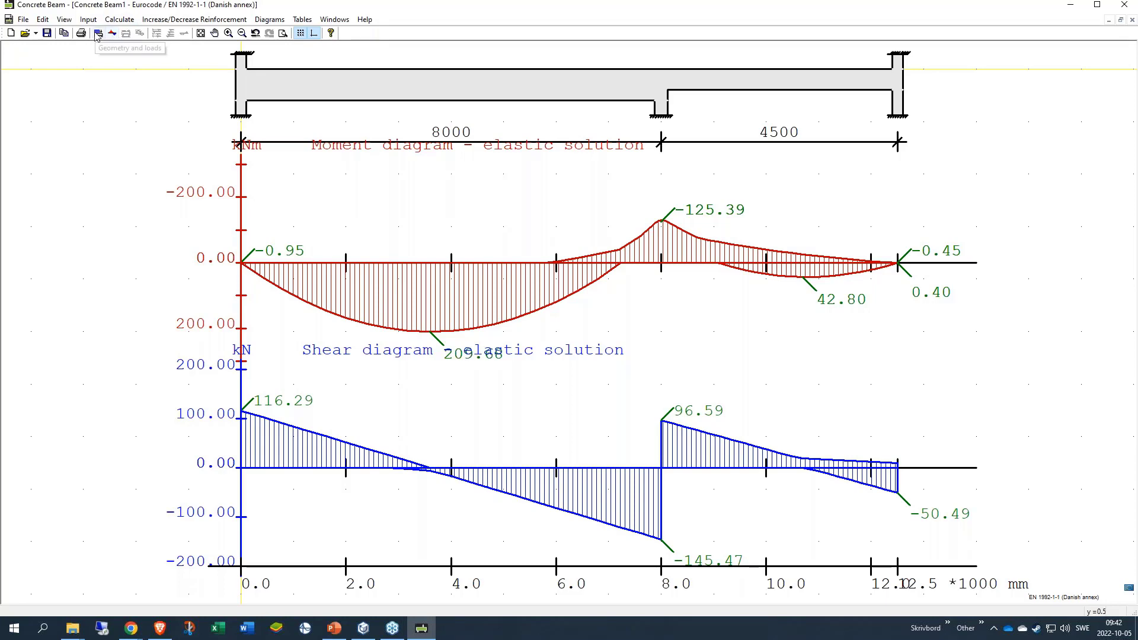
click(114, 36)
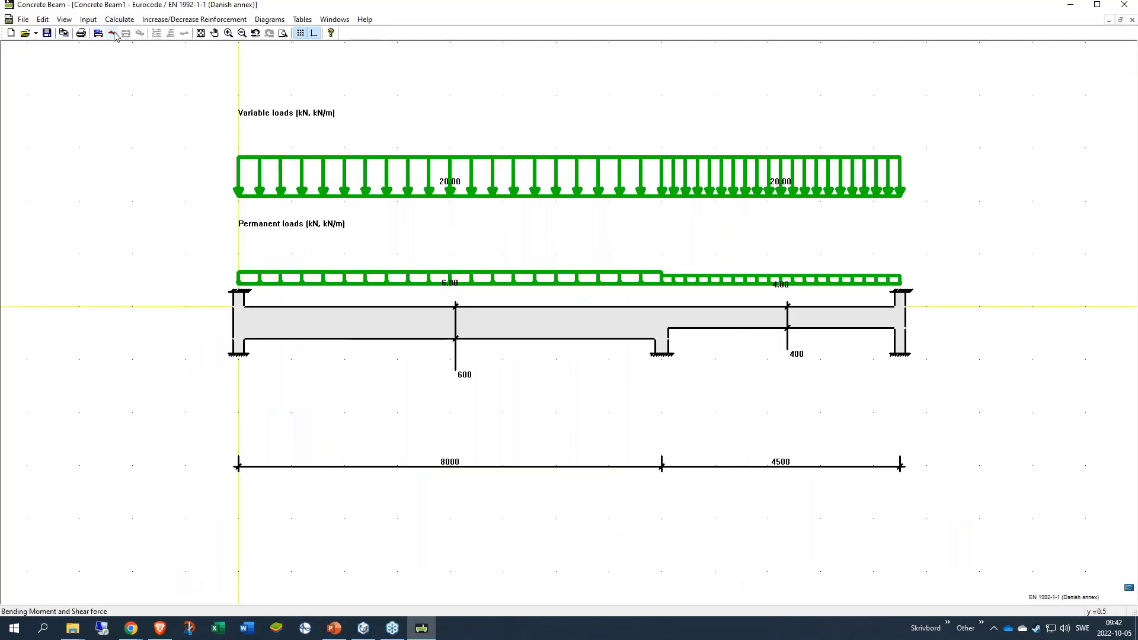
click(113, 34)
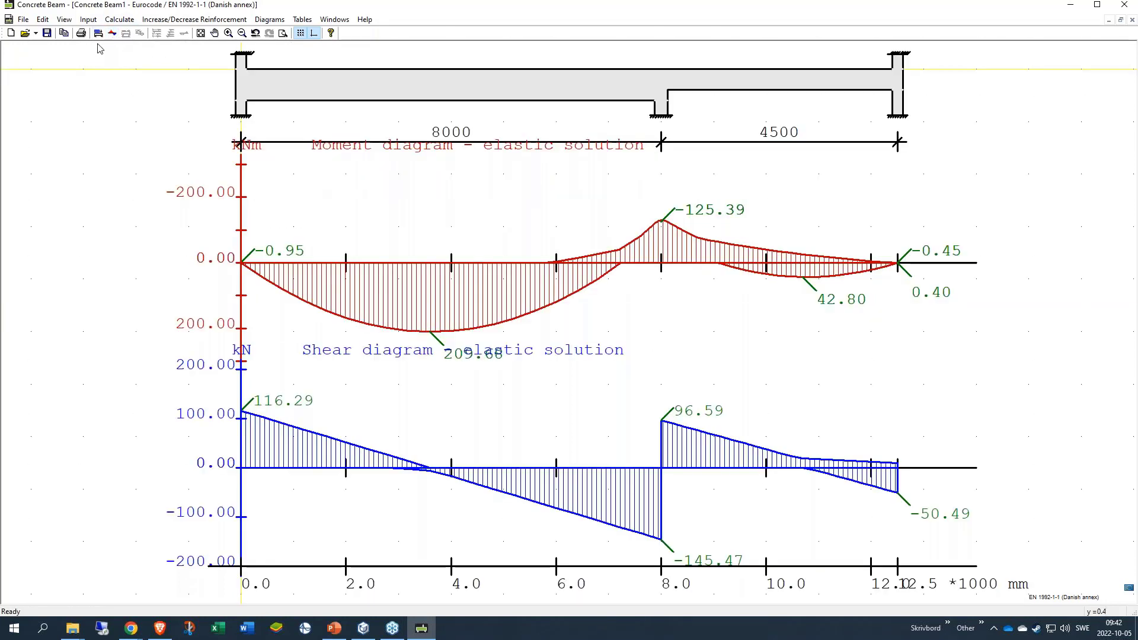
Run the ultimate limit state reinforcement design and close its report to show the bar layout.
click(120, 20)
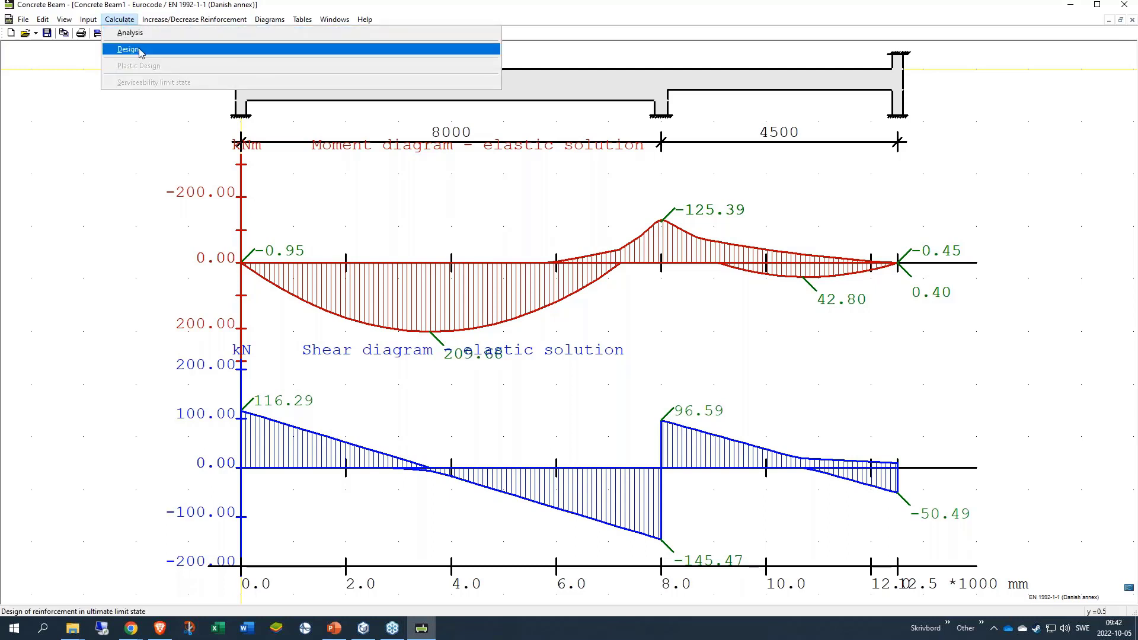
click(140, 50)
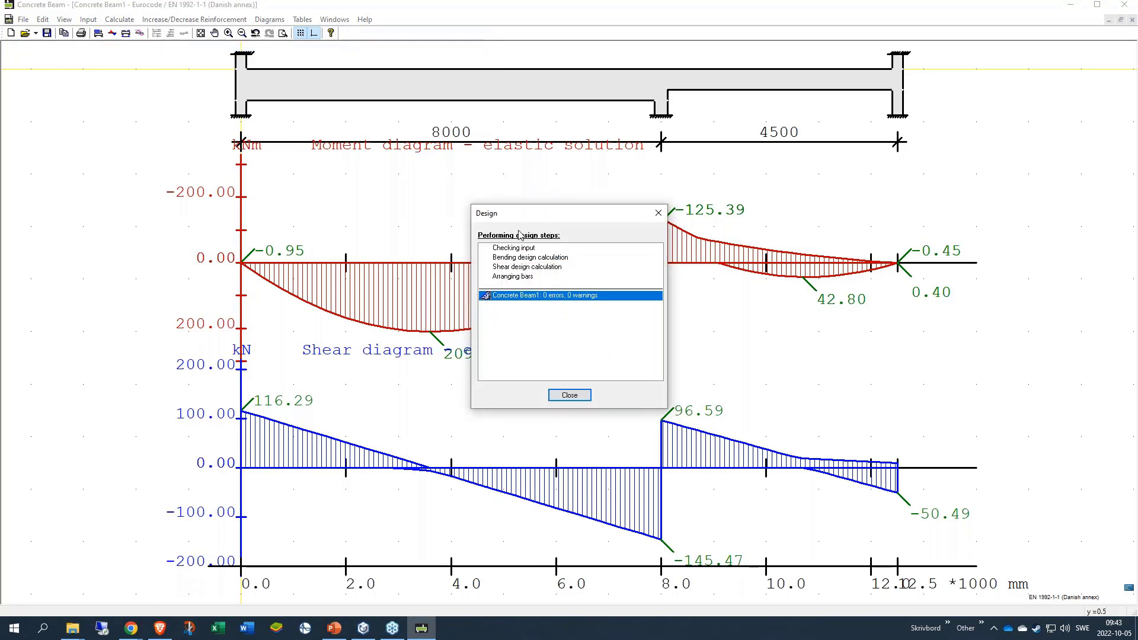
click(569, 395)
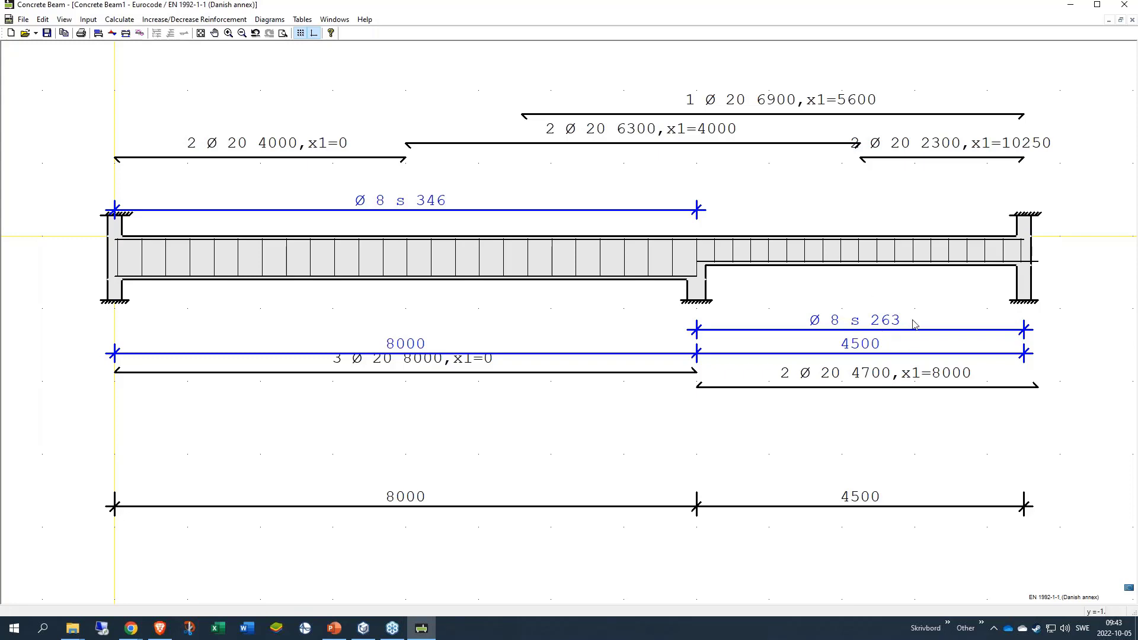
Run the serviceability limit state calculation, allowing the current reinforcement to be rearranged and overwritten.
click(121, 19)
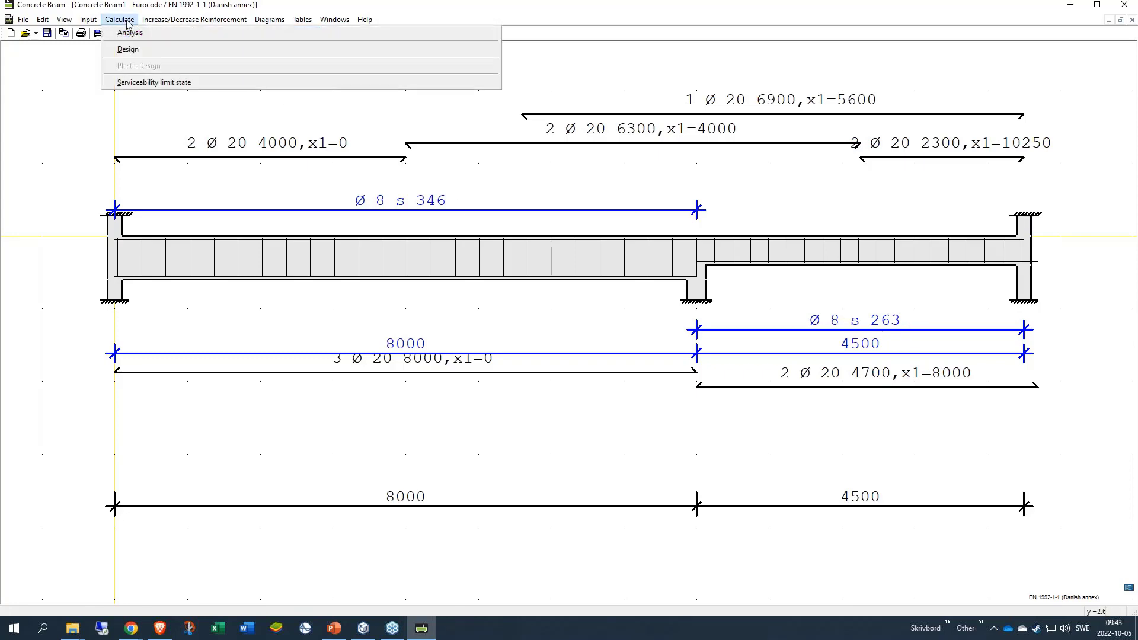
click(164, 84)
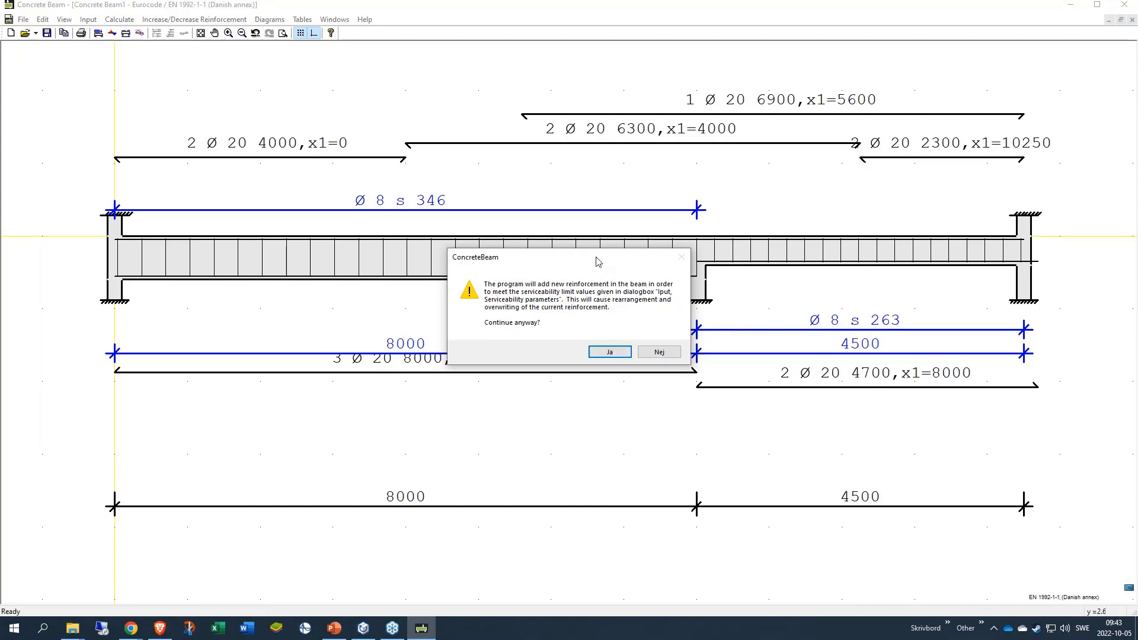
drag(598, 261, 606, 396)
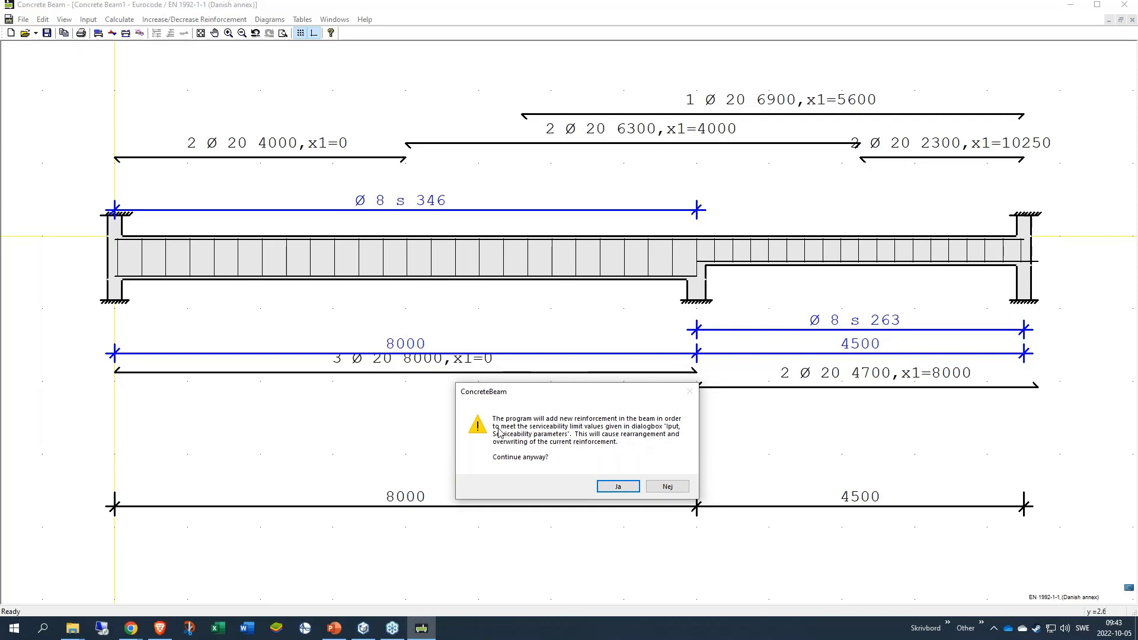
click(629, 491)
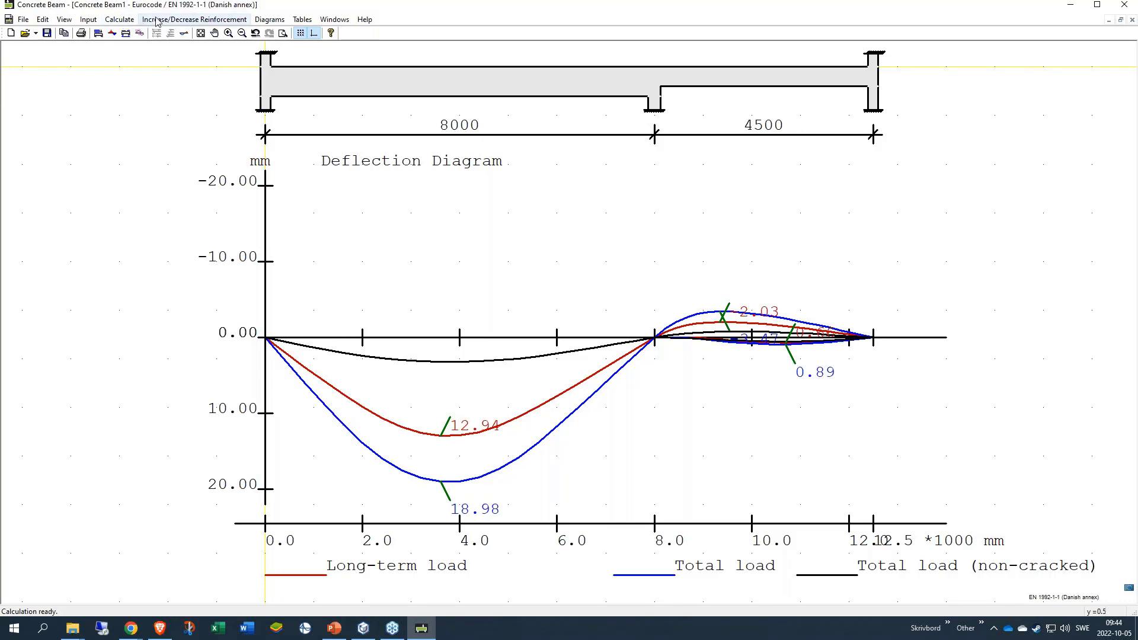
Modify the longitudinal reinforcement of span 1, setting the bottom bars in the middle to 4.
click(190, 19)
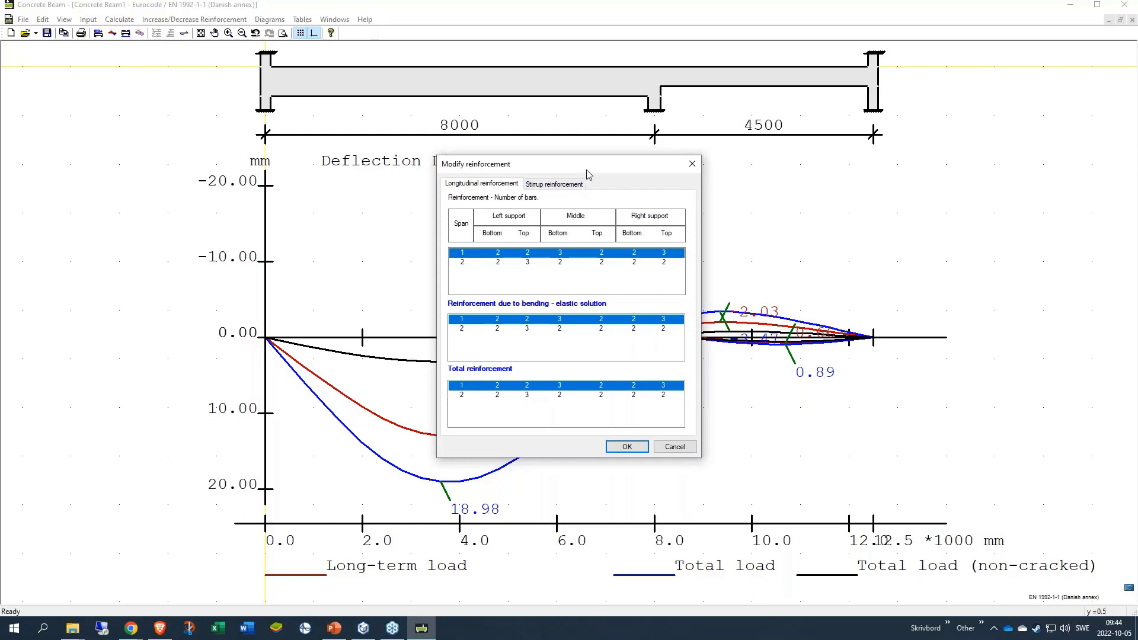
drag(585, 170, 800, 161)
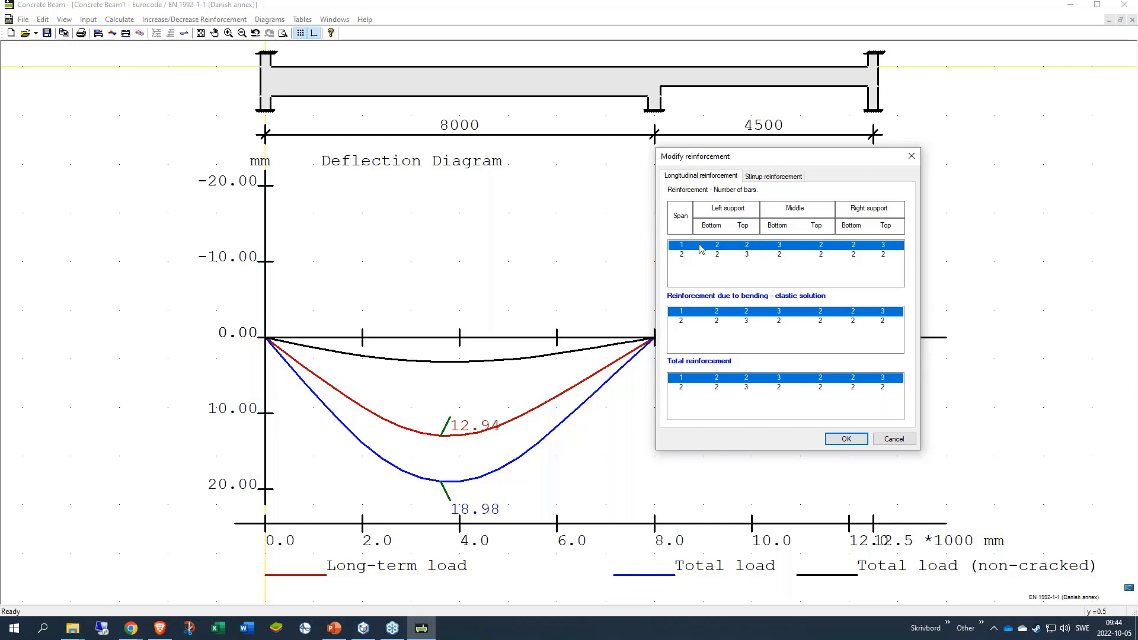
double_click(780, 249)
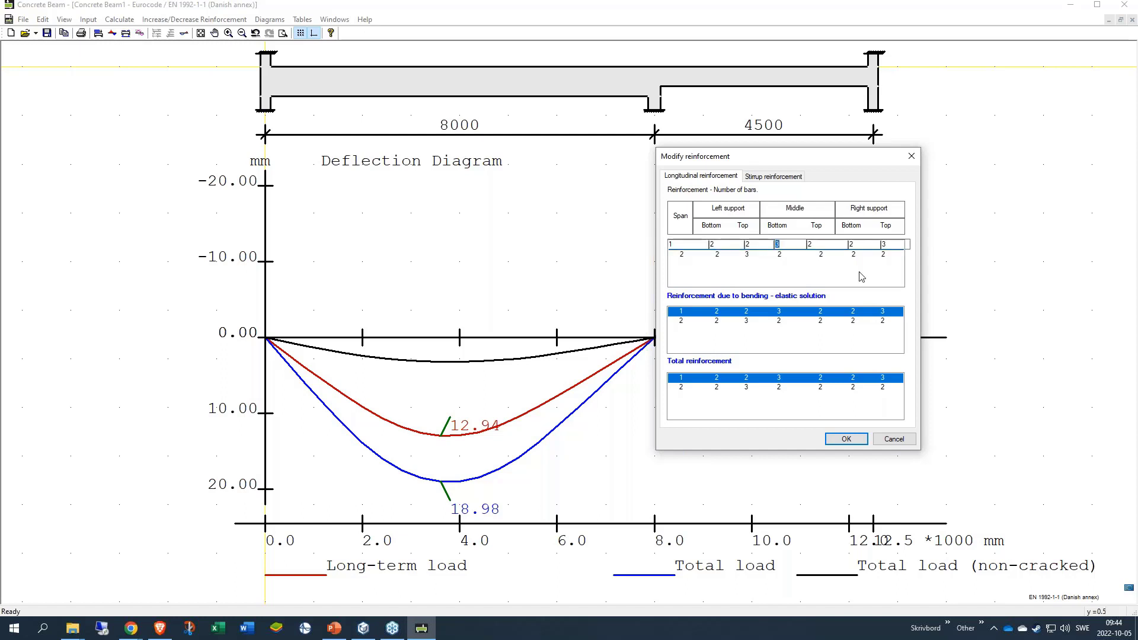
click(788, 280)
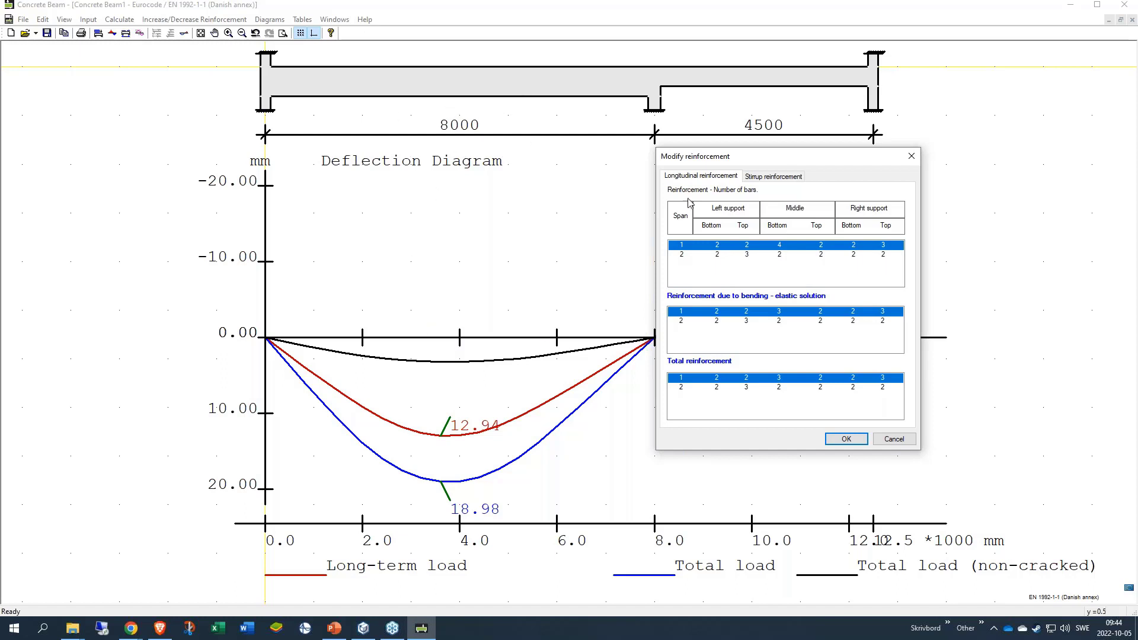
Review the stirrup spacing, apply the modified reinforcement and recheck the total bars per span without further changes.
click(771, 176)
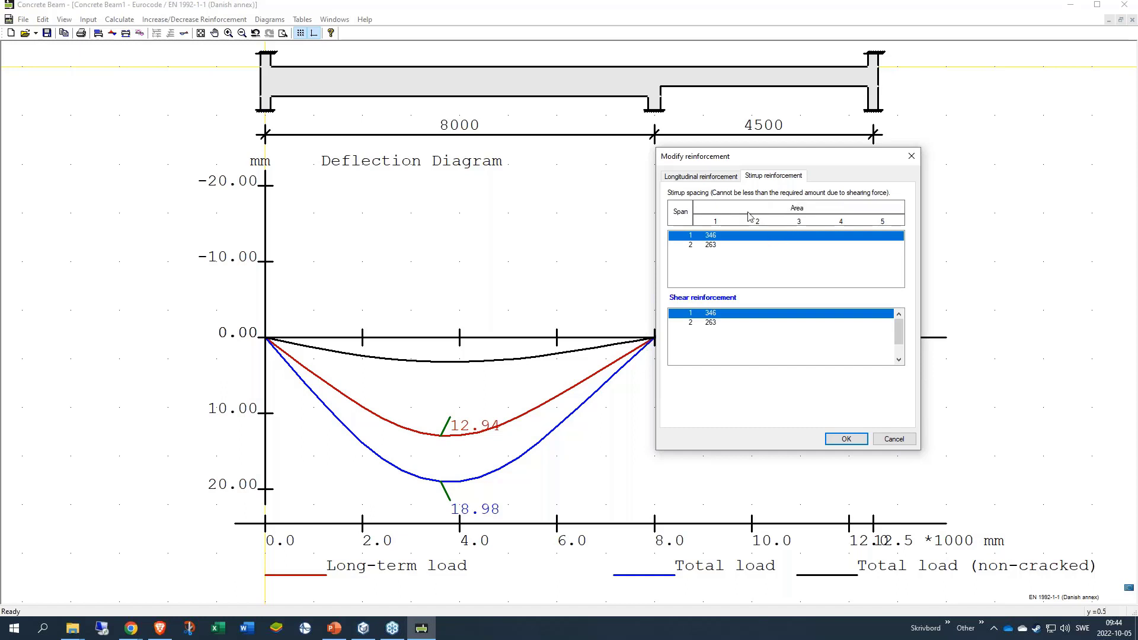
click(716, 178)
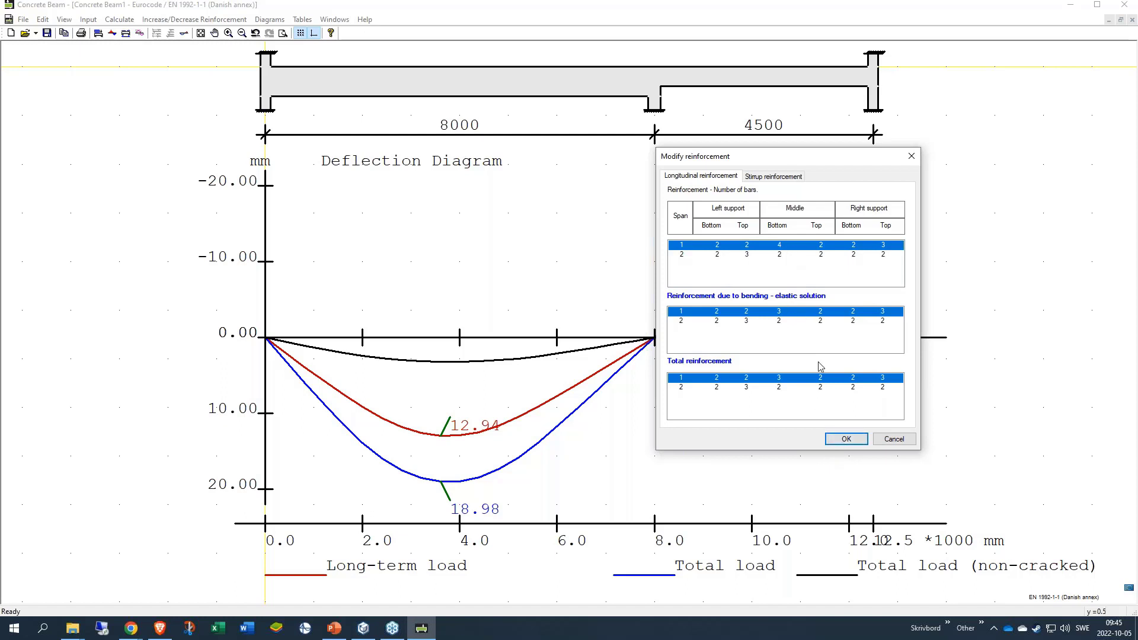
click(850, 439)
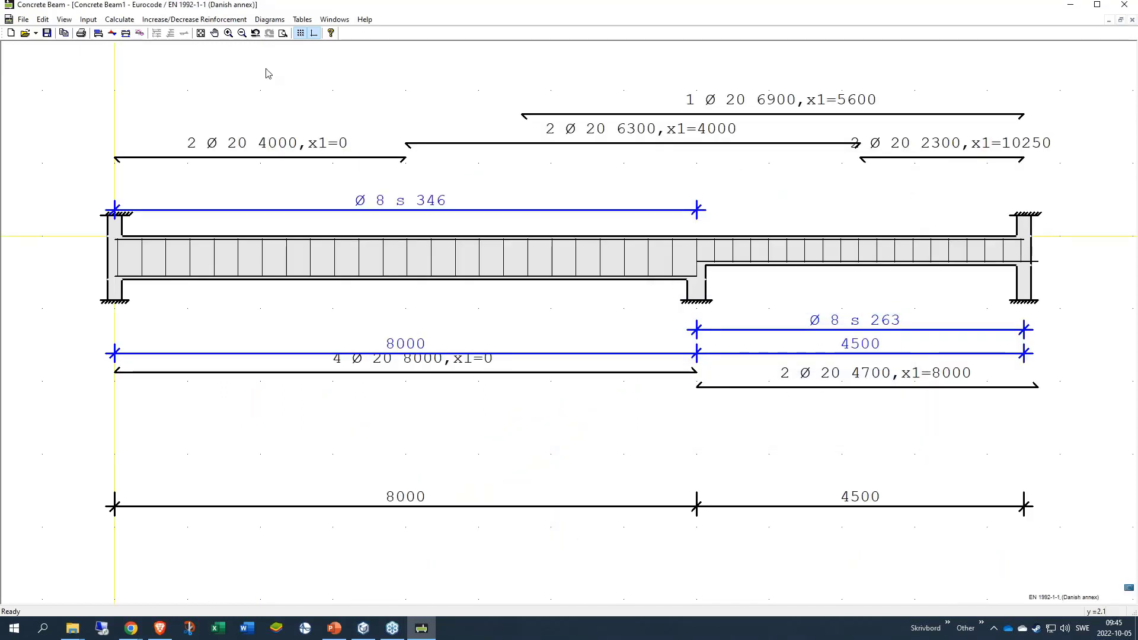
click(160, 22)
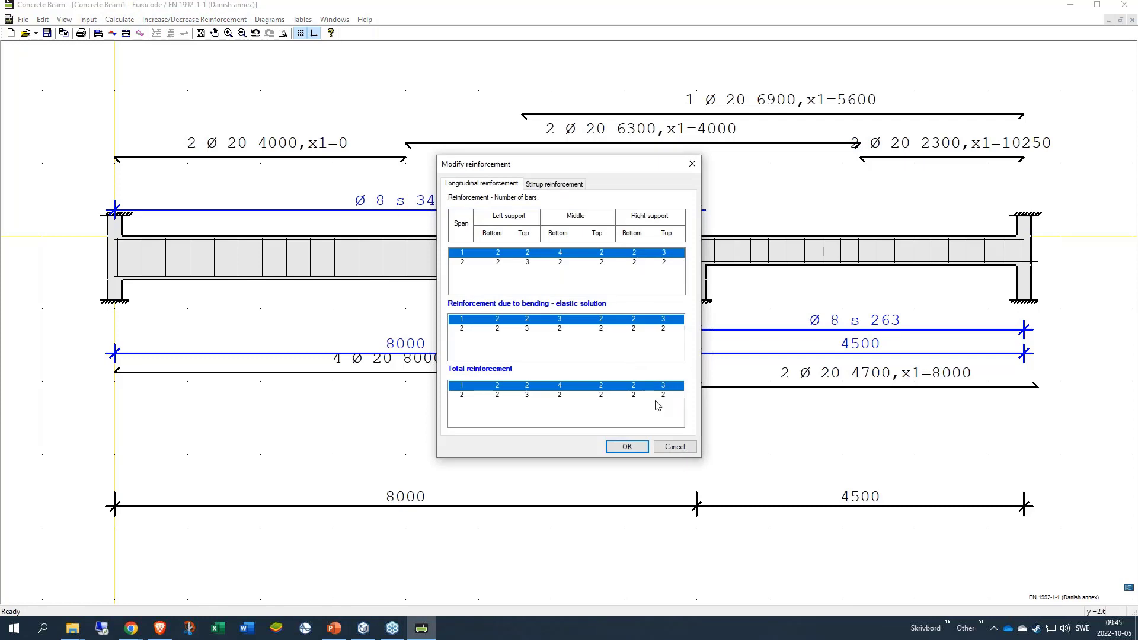
click(672, 445)
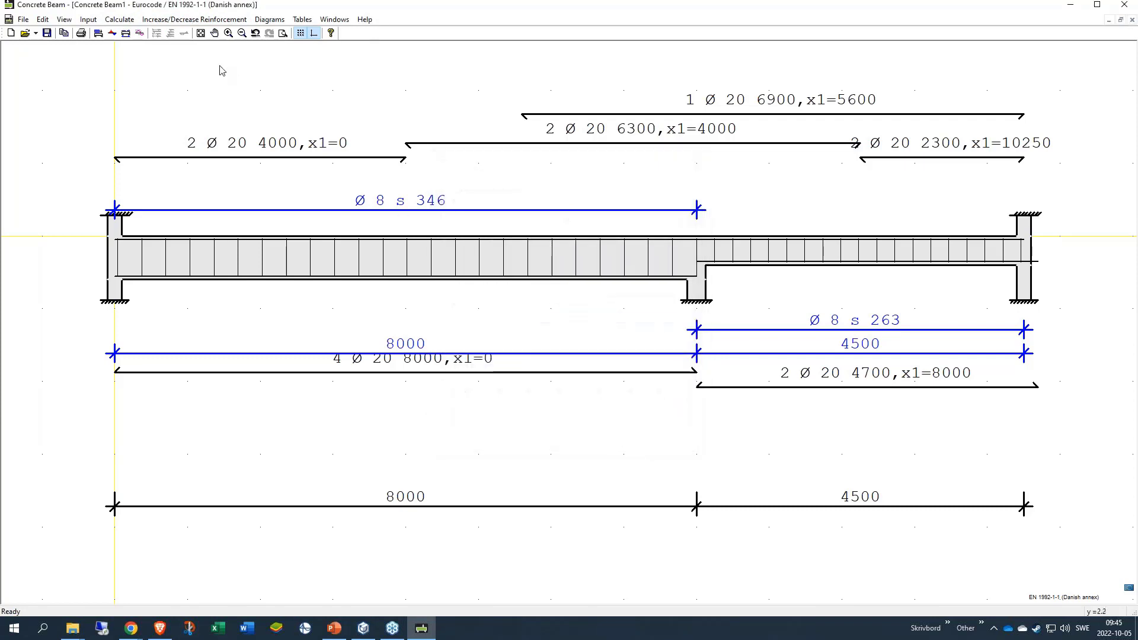
Compare the bending moment and shear diagrams with the reinforcement layout and display the curtailing diagram.
click(139, 33)
click(125, 33)
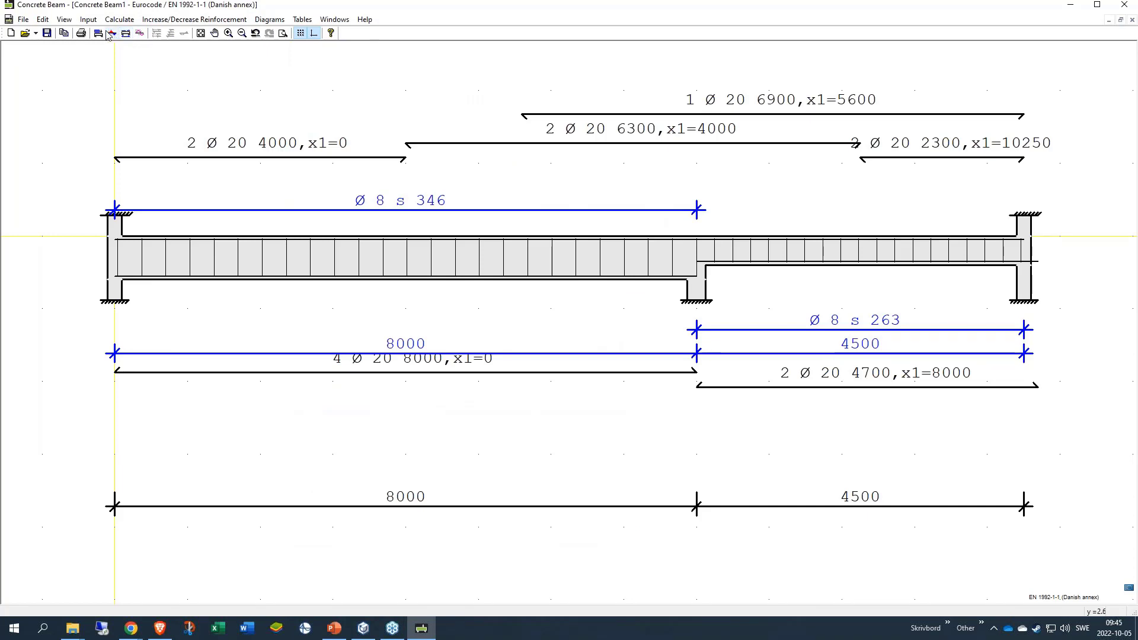
click(112, 34)
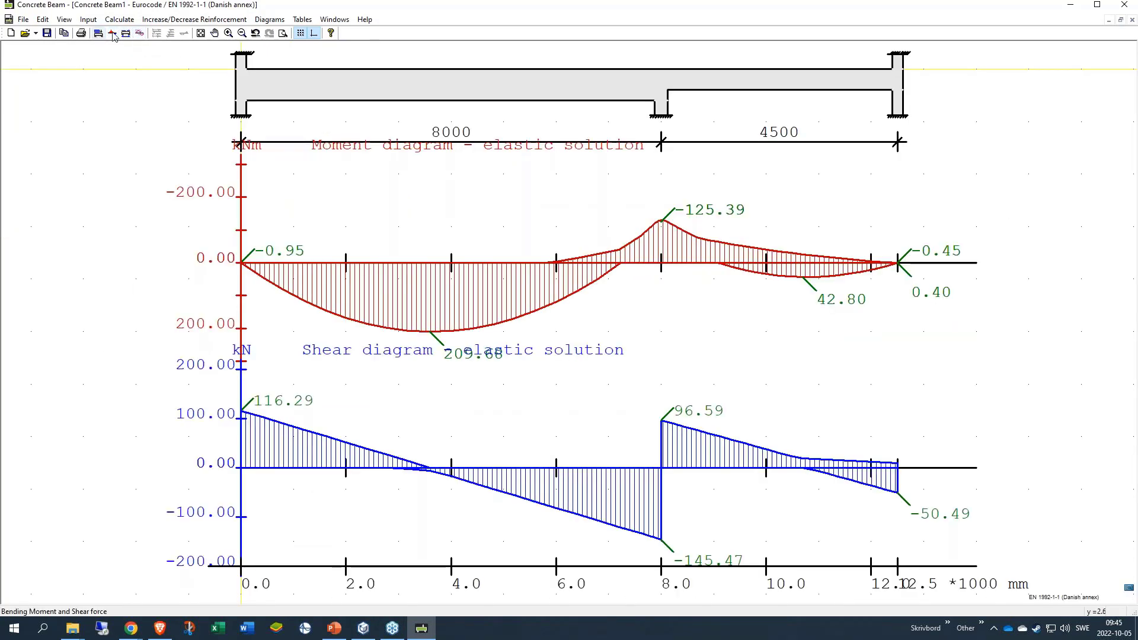
click(125, 33)
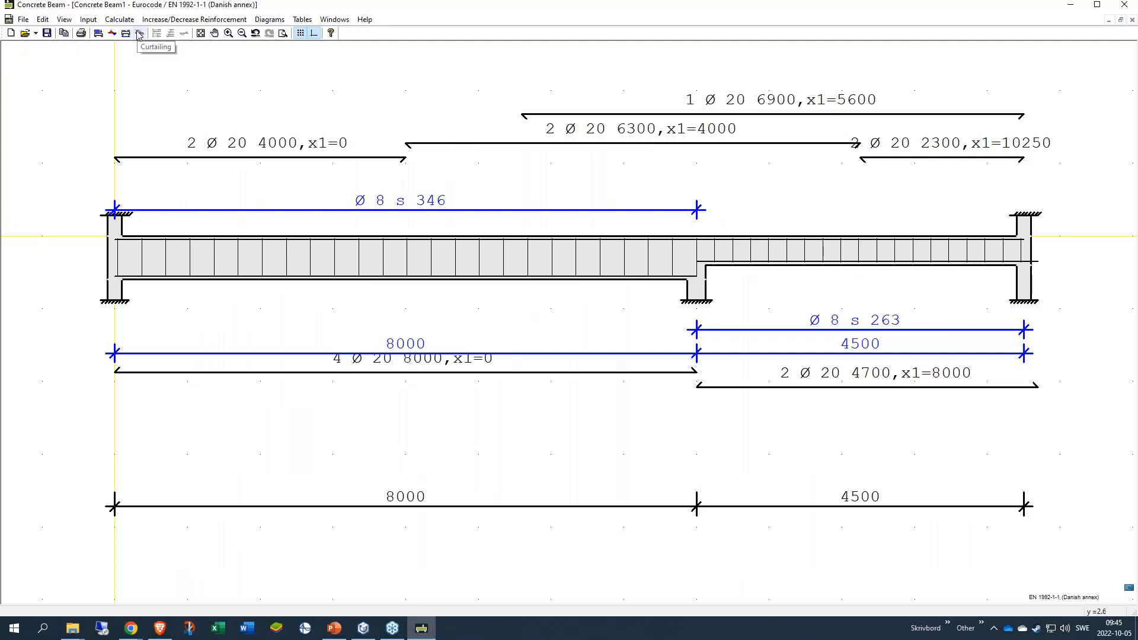
click(140, 33)
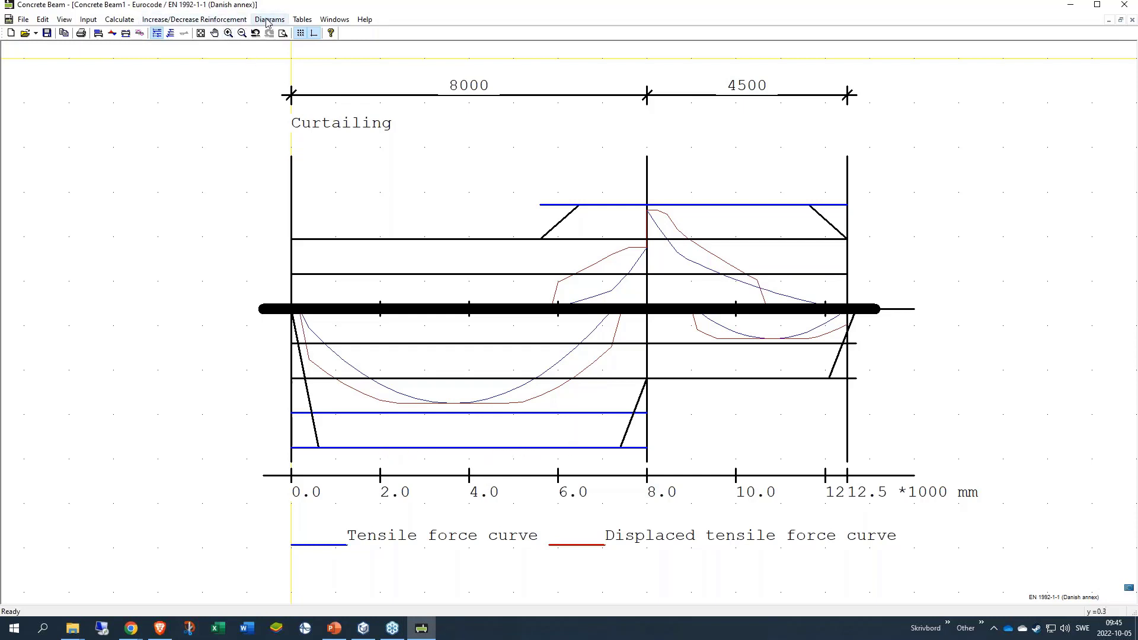
Review the number of longitudinal bars per span against the bending requirement, keeping the current reinforcement.
click(170, 35)
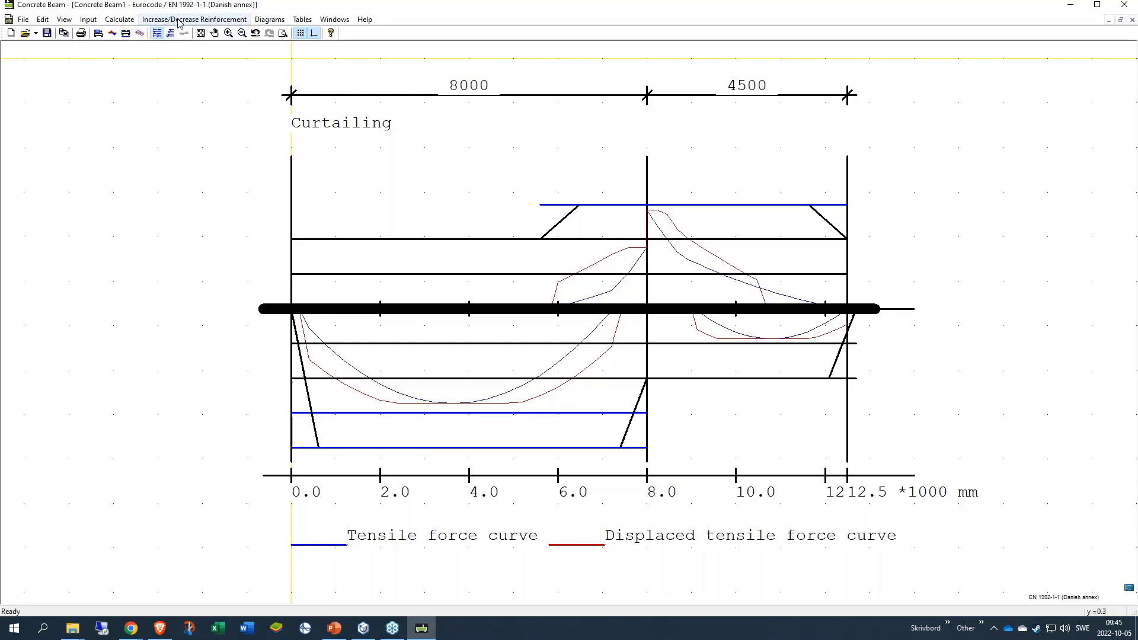
click(179, 20)
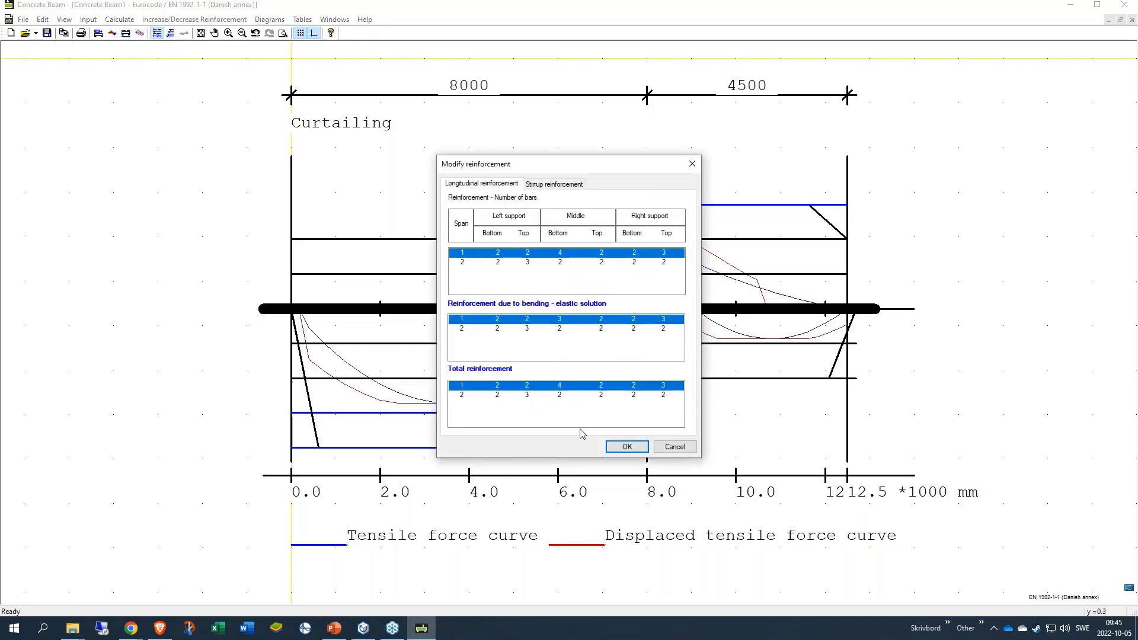
click(627, 446)
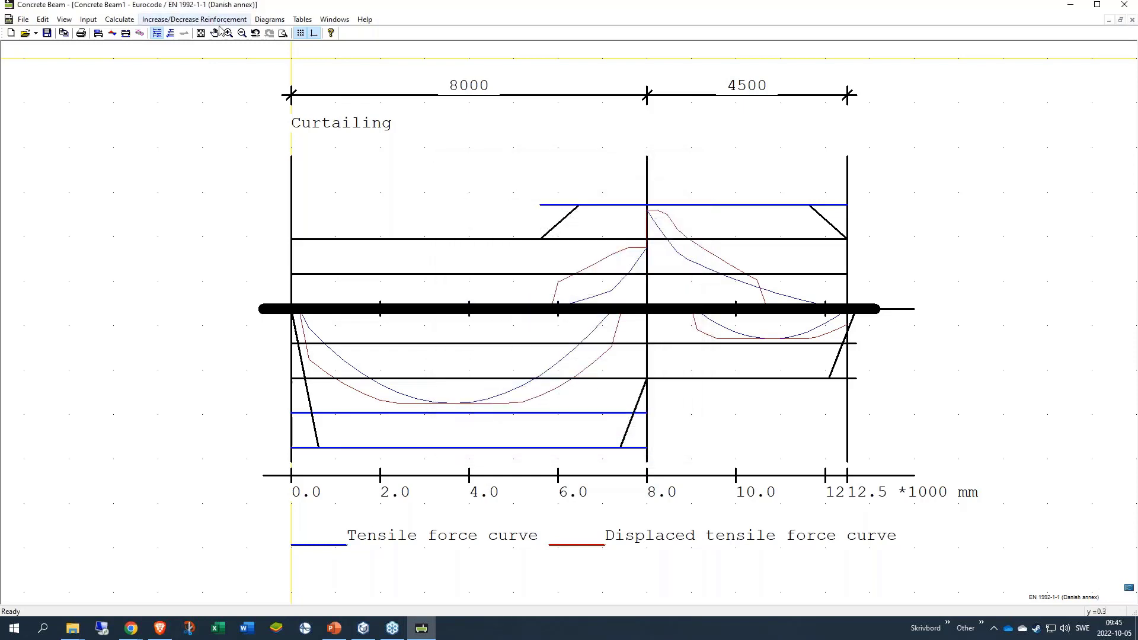
click(260, 20)
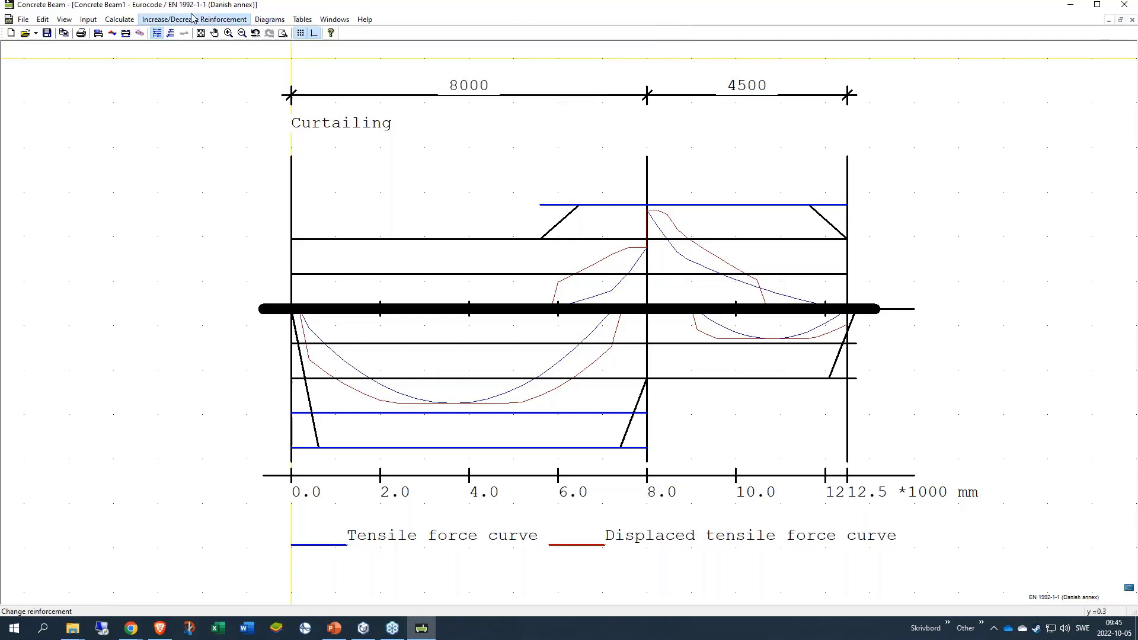
Try to run the plastic design with the proposed moment restriction in span 1, and close its report.
mouse_move(123, 23)
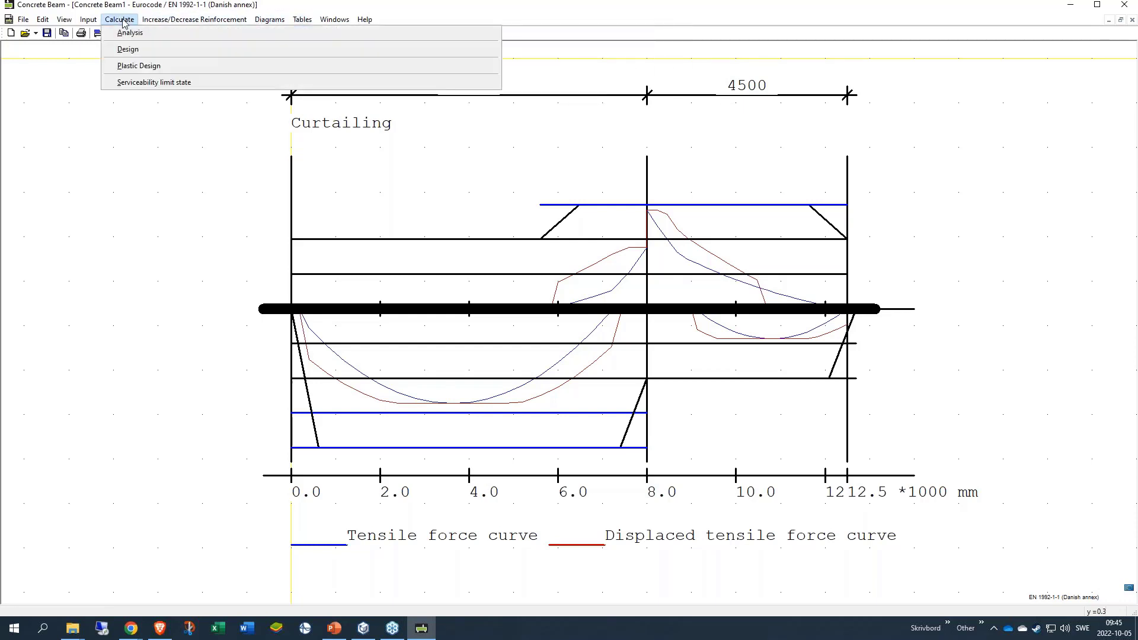
click(139, 66)
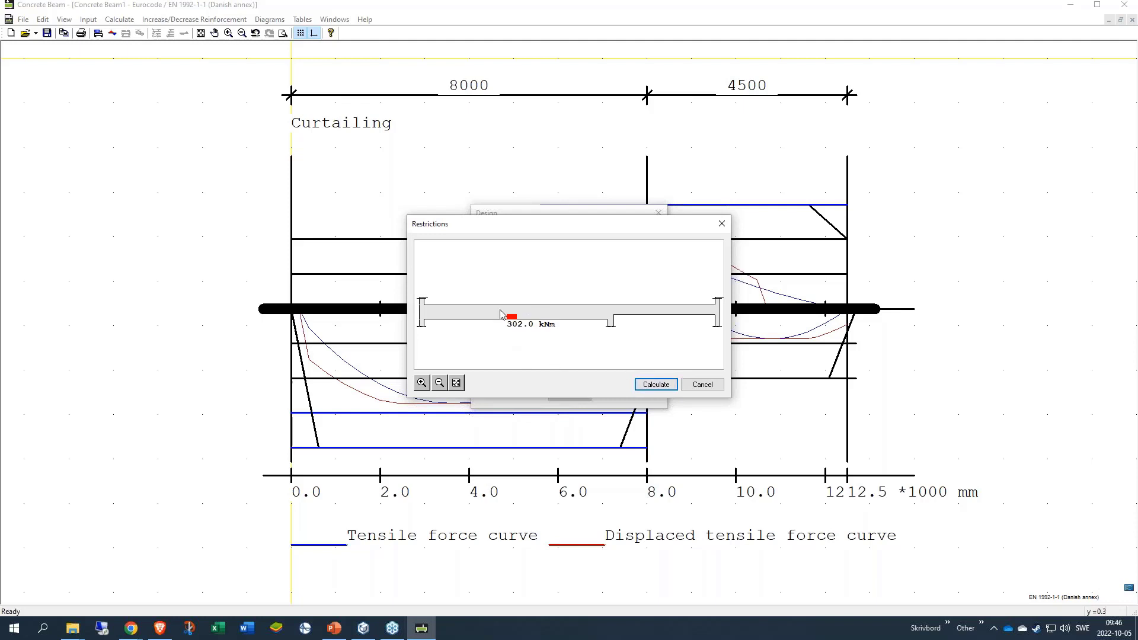
click(655, 384)
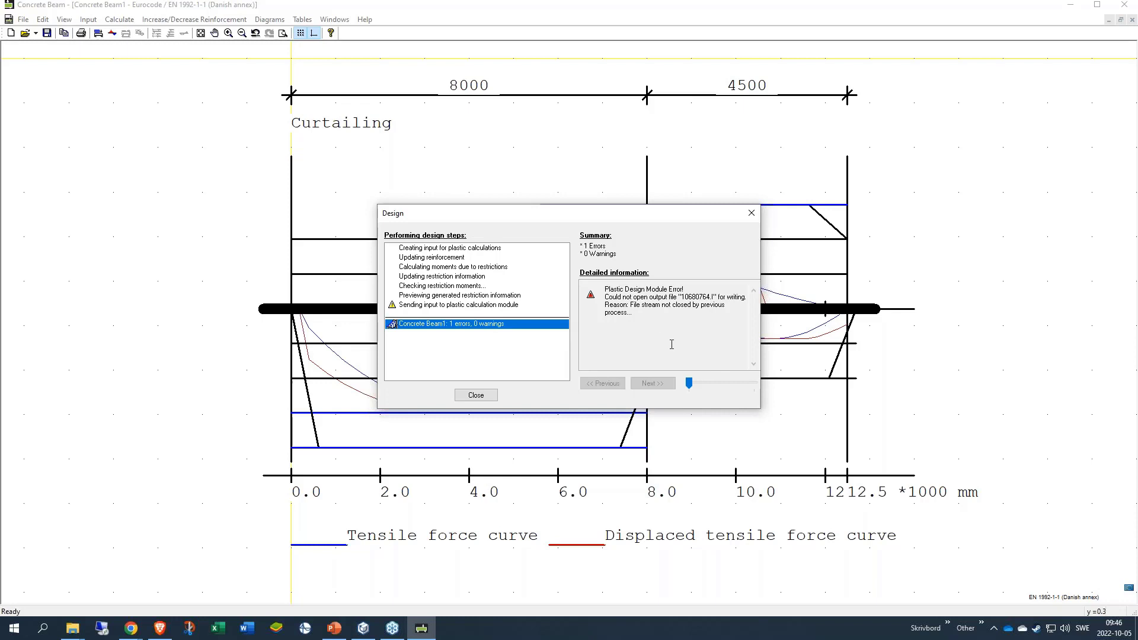
click(476, 395)
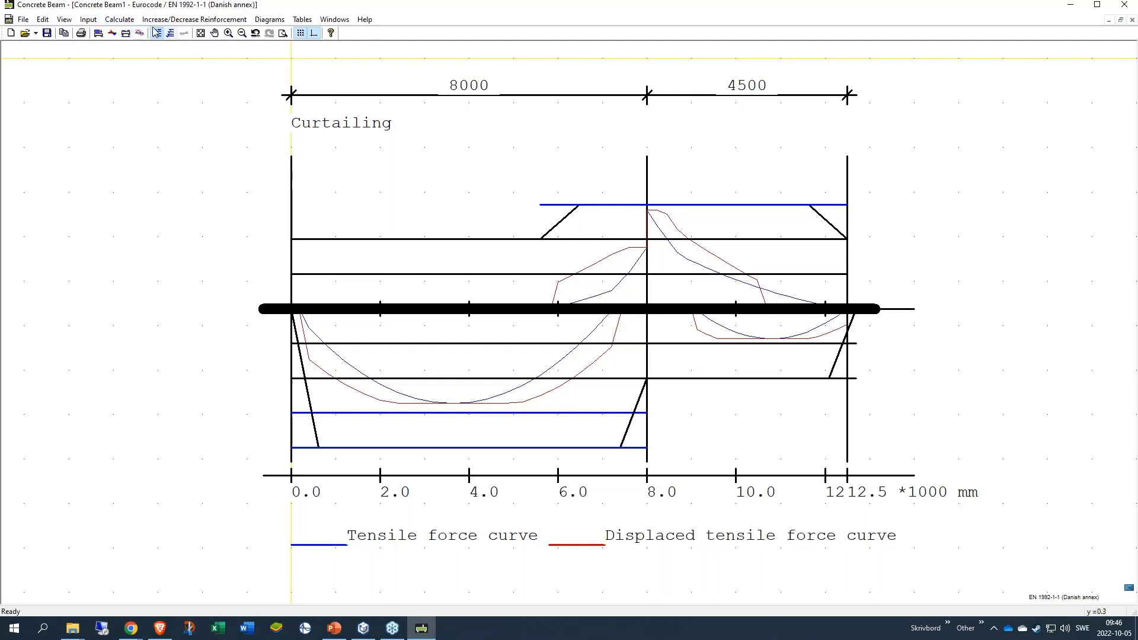
Define a section marking at x = 6000 mm on the reinforcement layout.
click(112, 34)
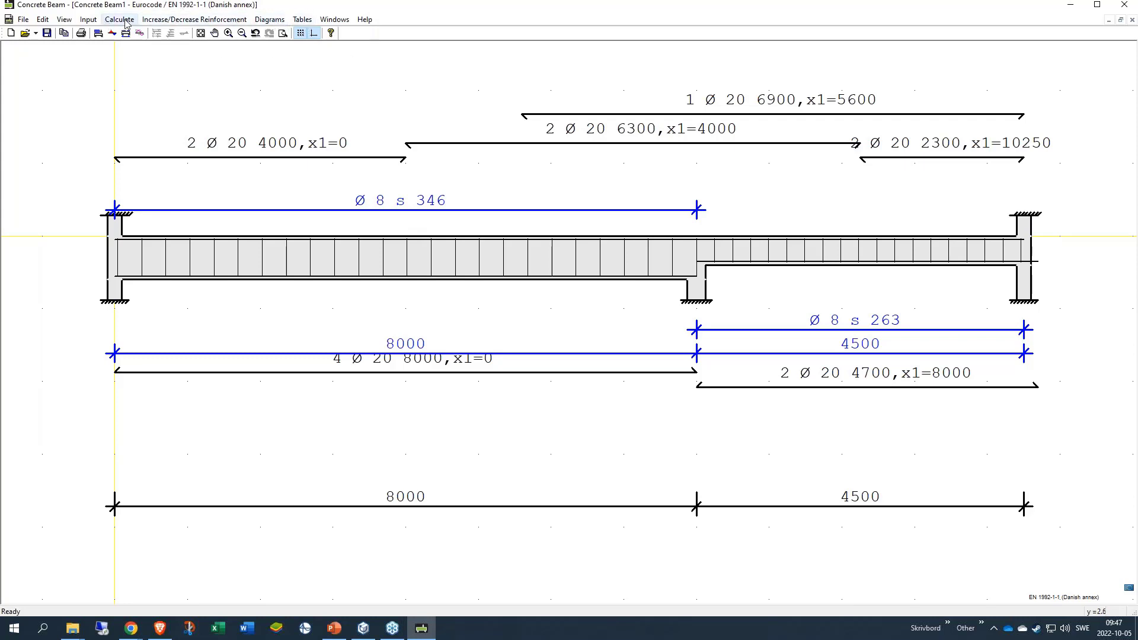
click(269, 19)
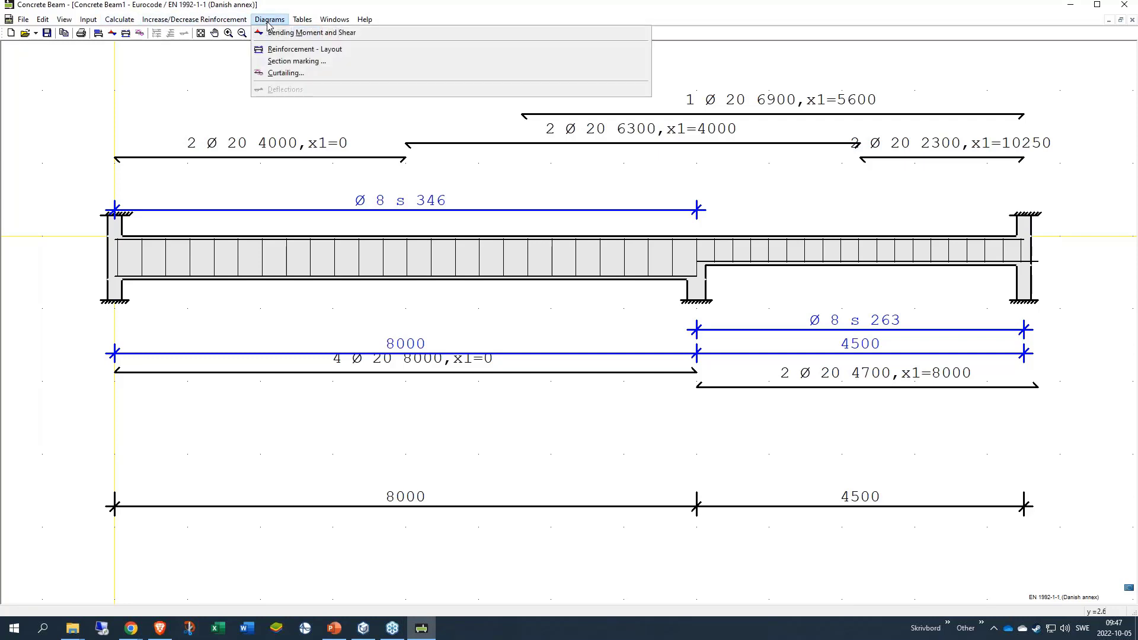
click(300, 62)
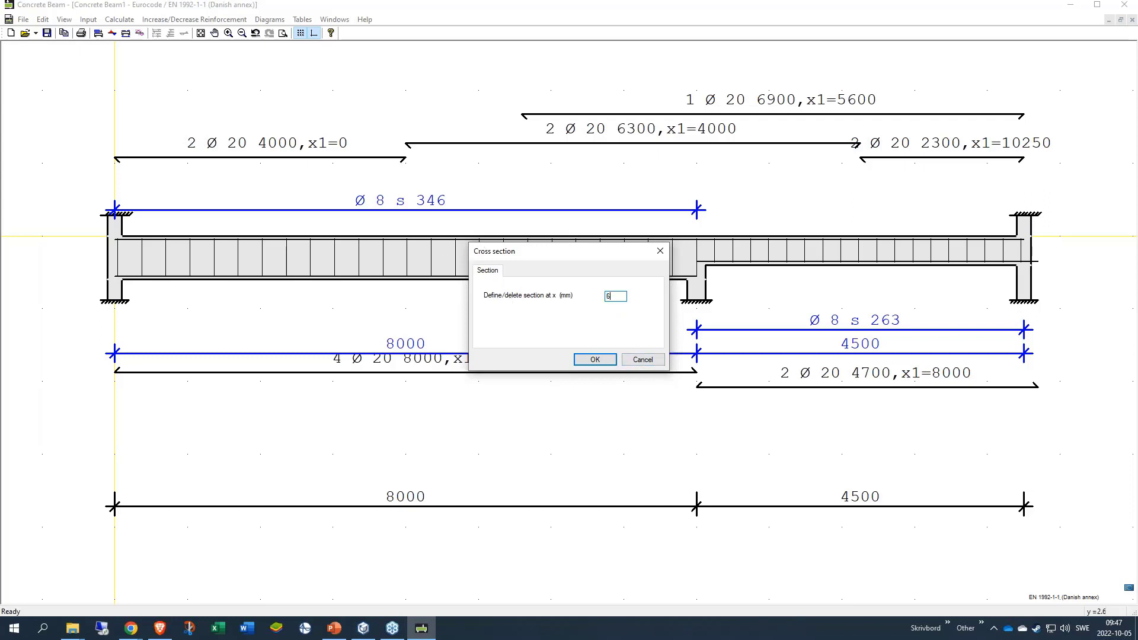
text(000)
click(596, 359)
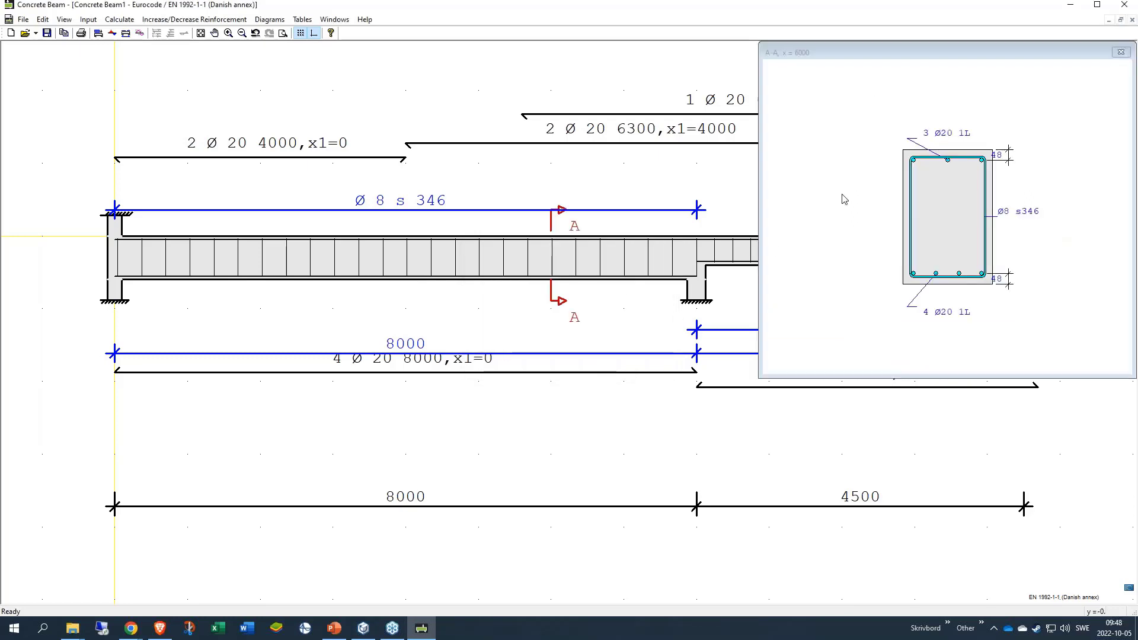
Move the section A-A view closer to the beam, examine its bars and stirrups, and close the view.
drag(962, 51, 794, 165)
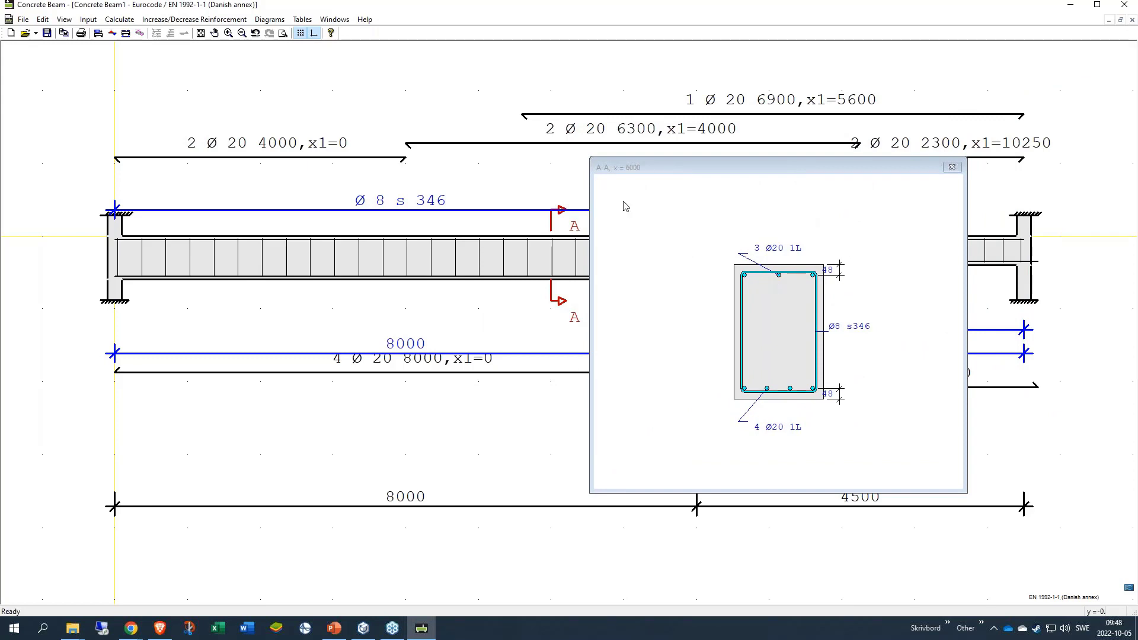
click(269, 20)
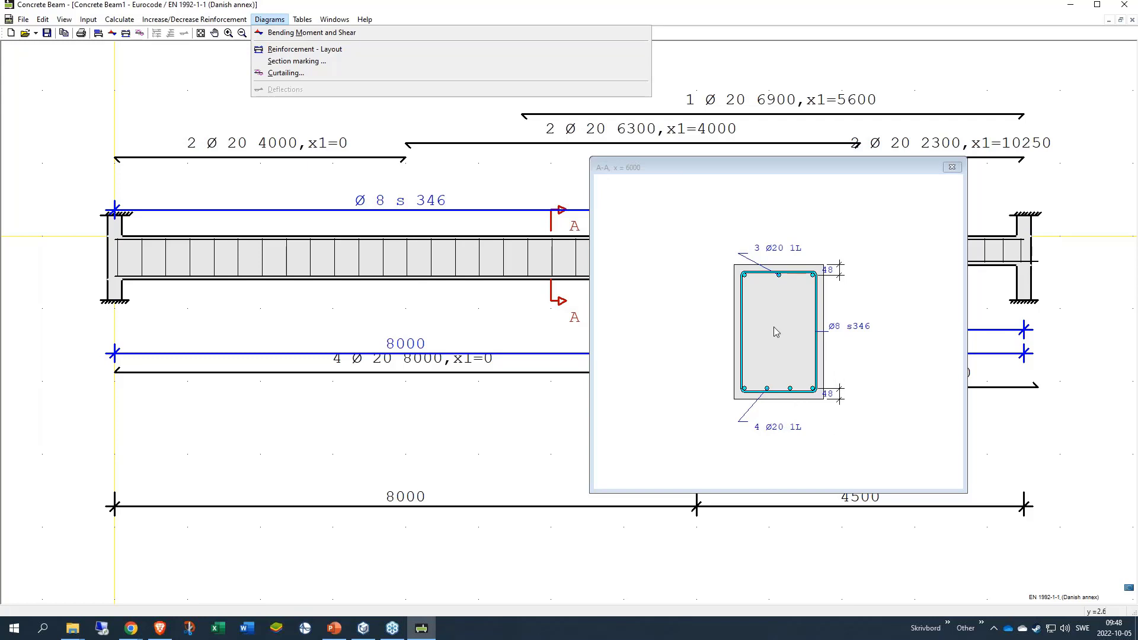
click(952, 167)
click(951, 167)
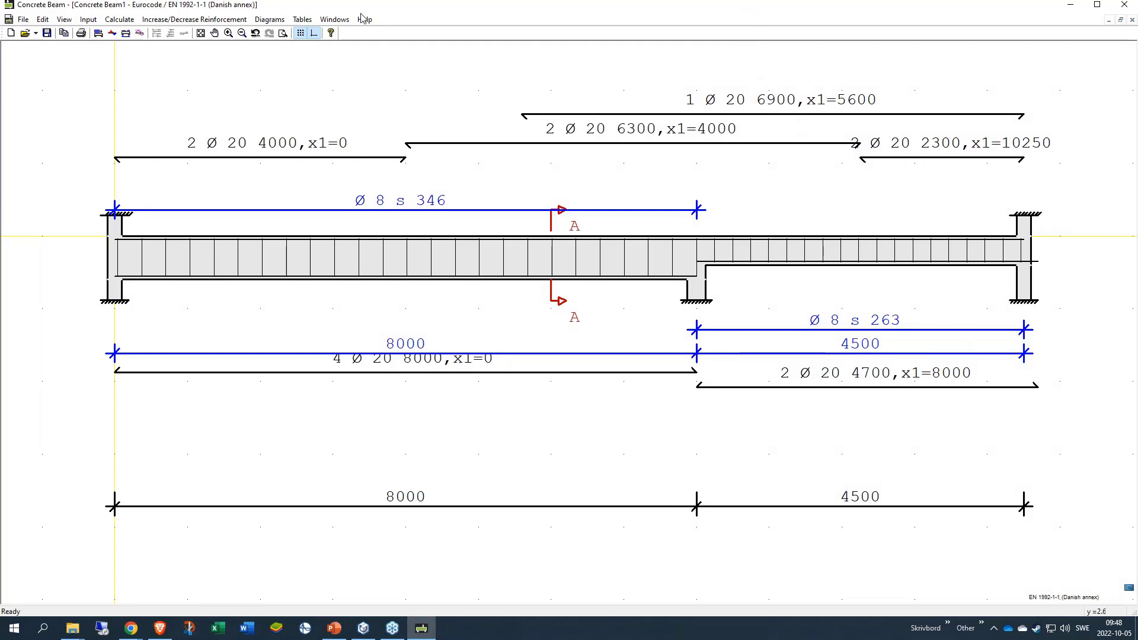
Check the printer settings and leave them without applying changes.
click(24, 19)
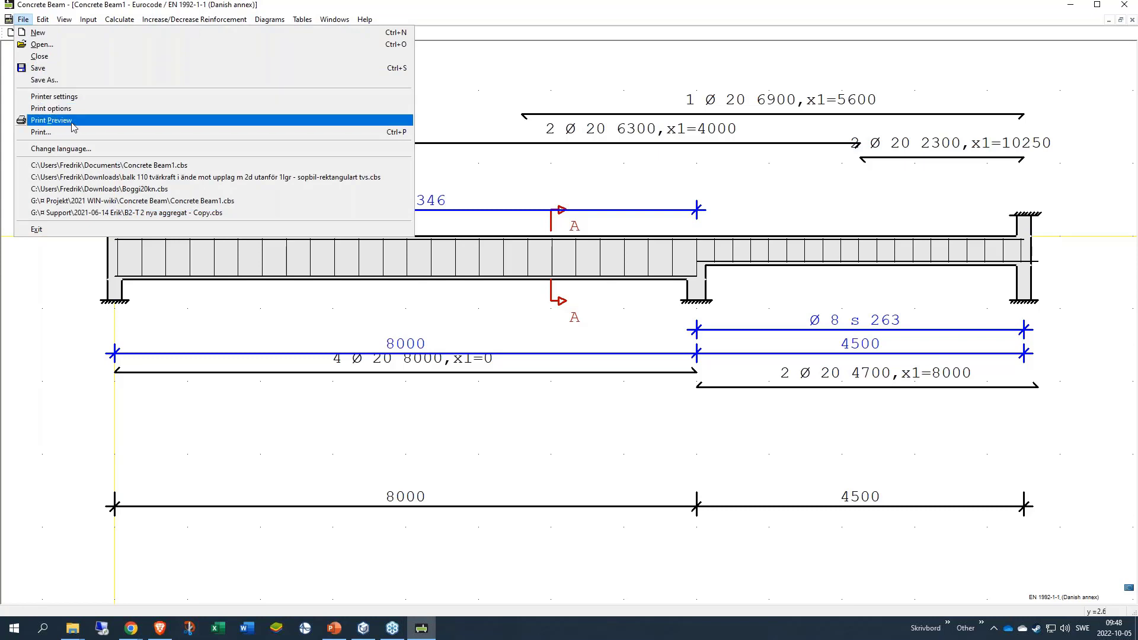
click(65, 96)
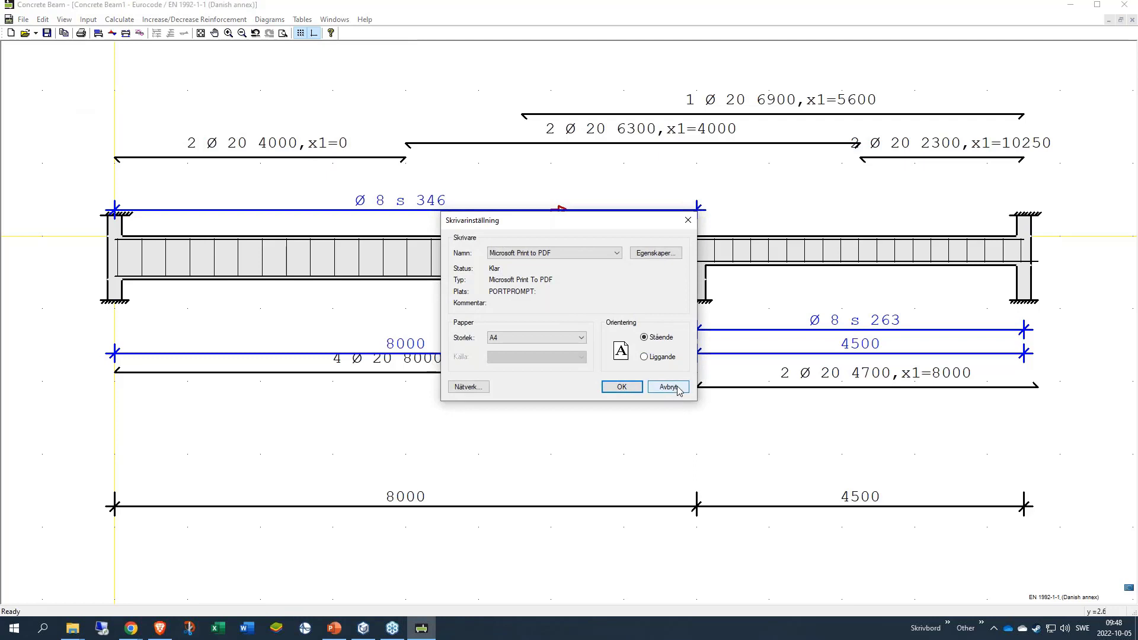
click(669, 386)
Examine the printout options for input, analysis results, ultimate limit state and serviceability limit state.
click(24, 19)
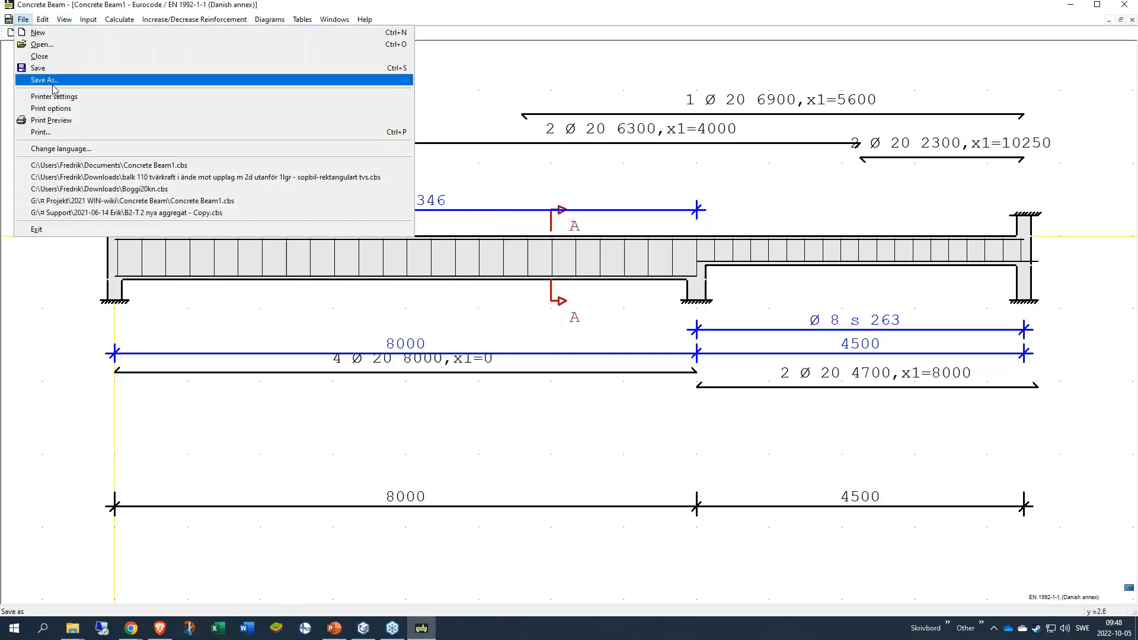
click(59, 108)
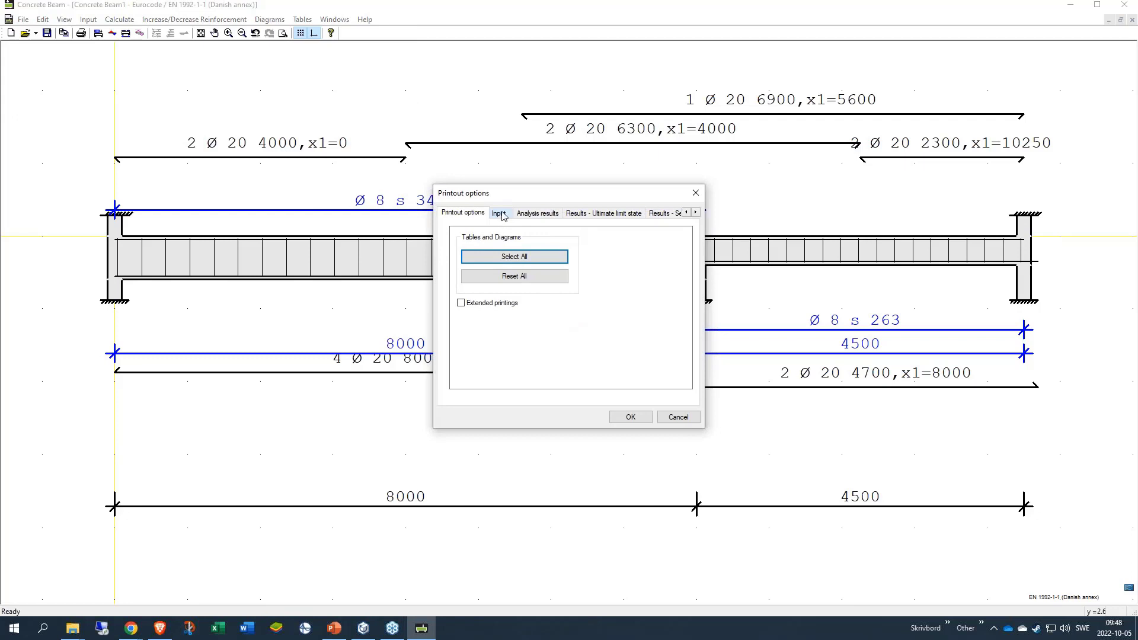
click(499, 214)
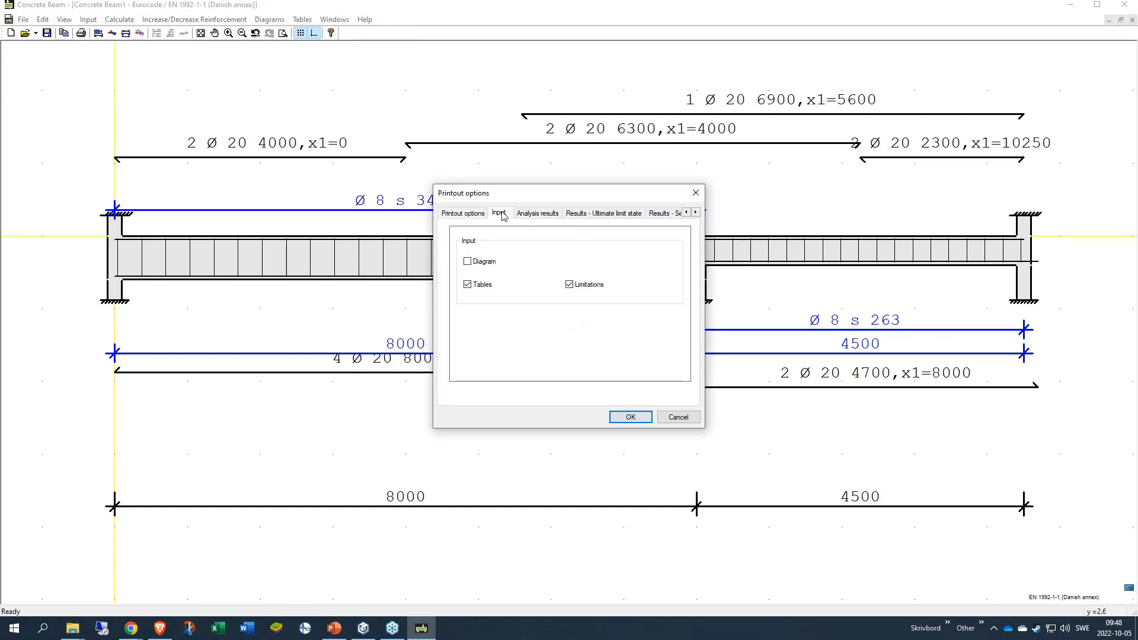
click(537, 213)
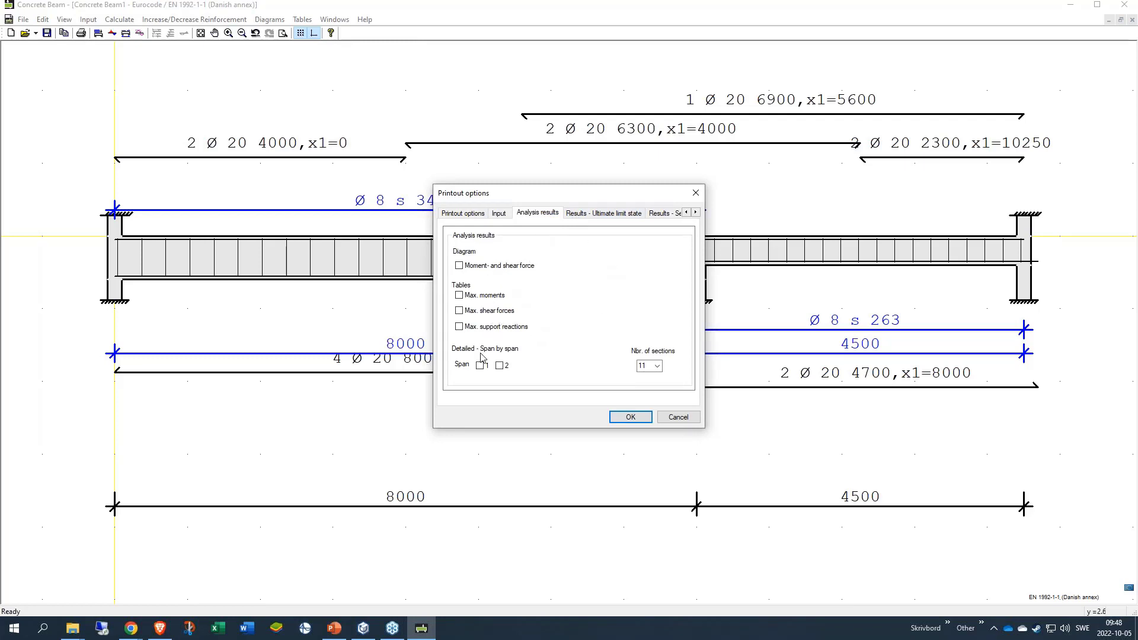
click(695, 212)
click(696, 212)
click(634, 213)
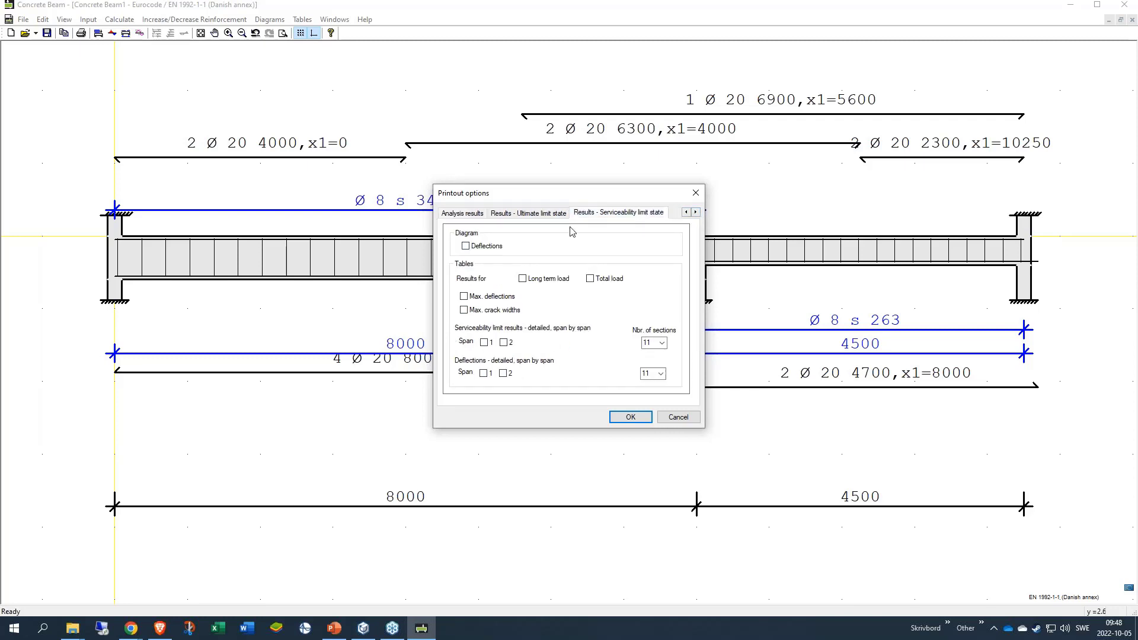
click(454, 214)
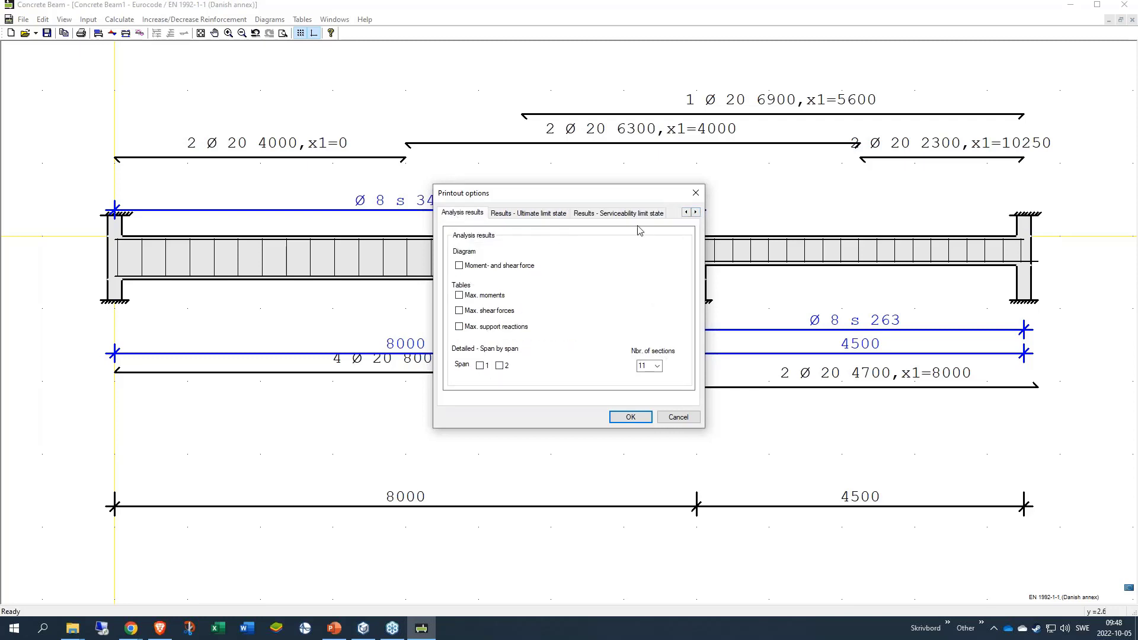
click(687, 212)
click(686, 212)
click(460, 216)
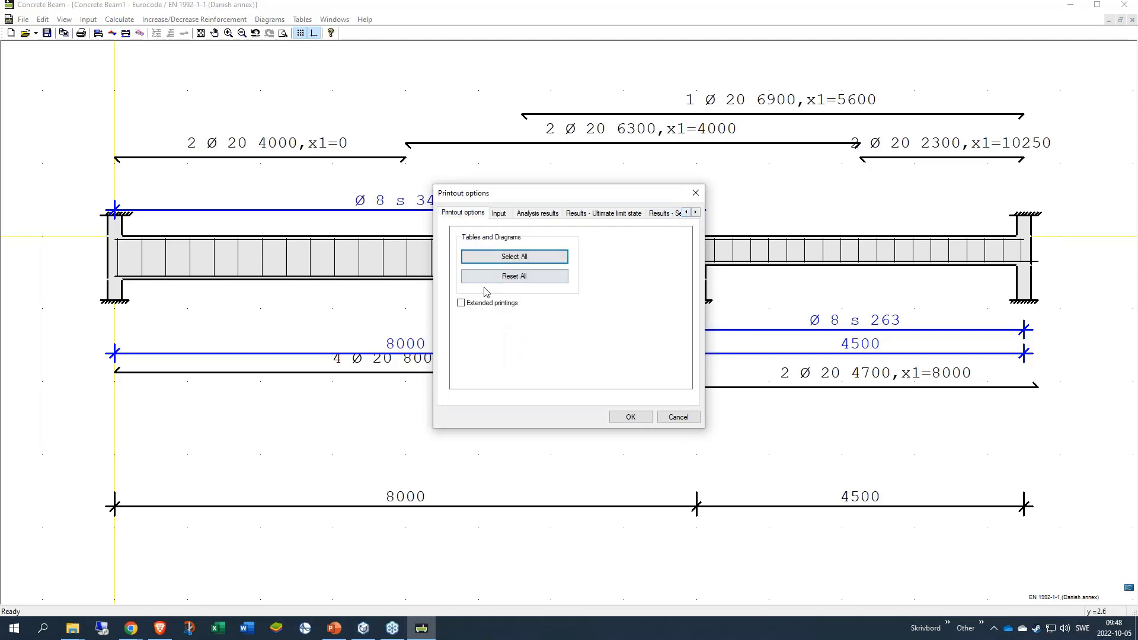
Include all tables and diagrams in the printout and enable extended printings.
click(523, 260)
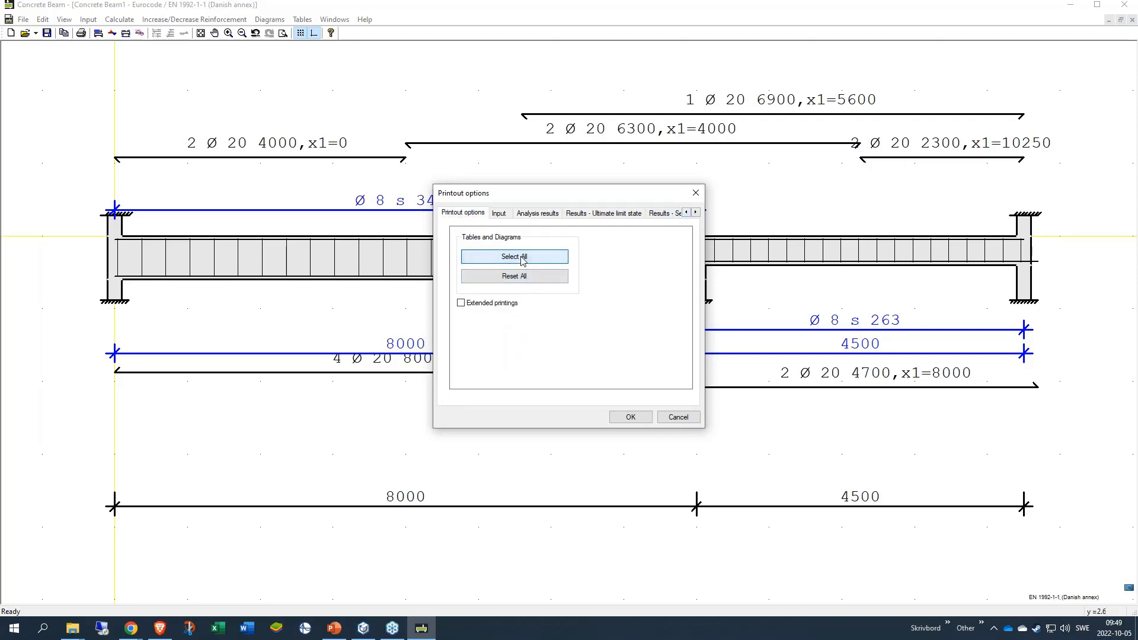
click(461, 303)
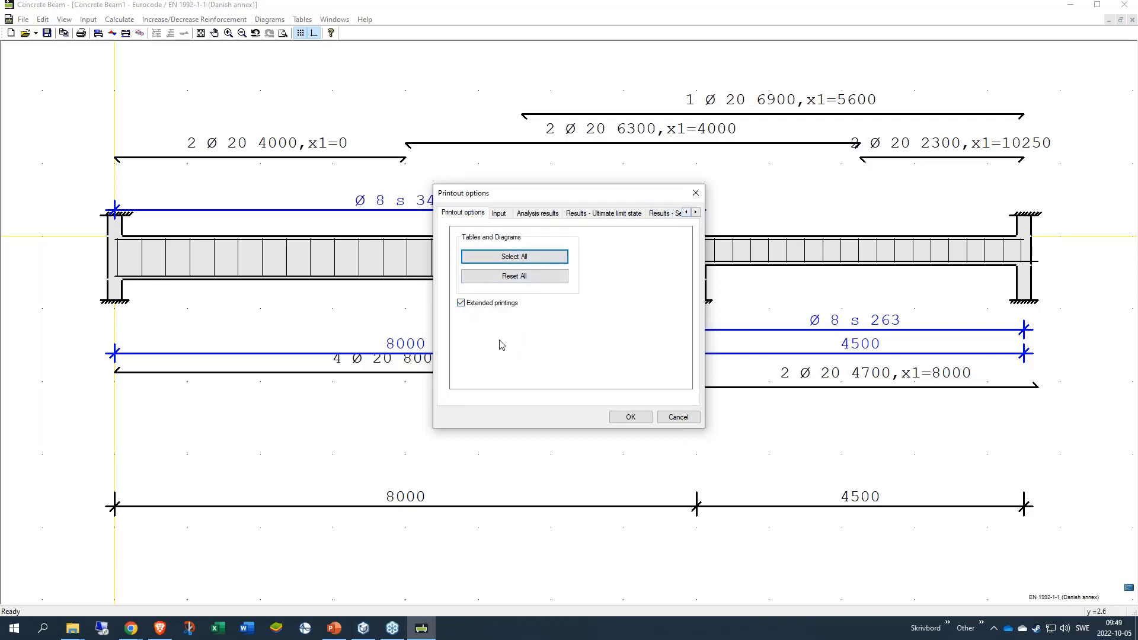
click(631, 417)
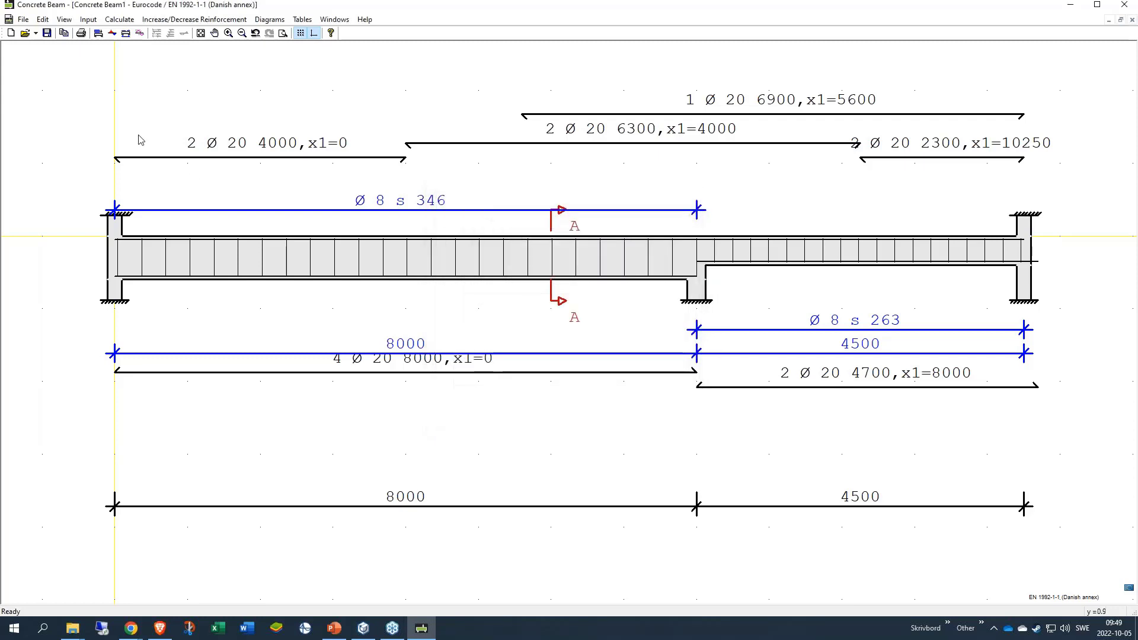
Generate a print preview of the calculation report with the Standard layout and view its first page.
click(23, 21)
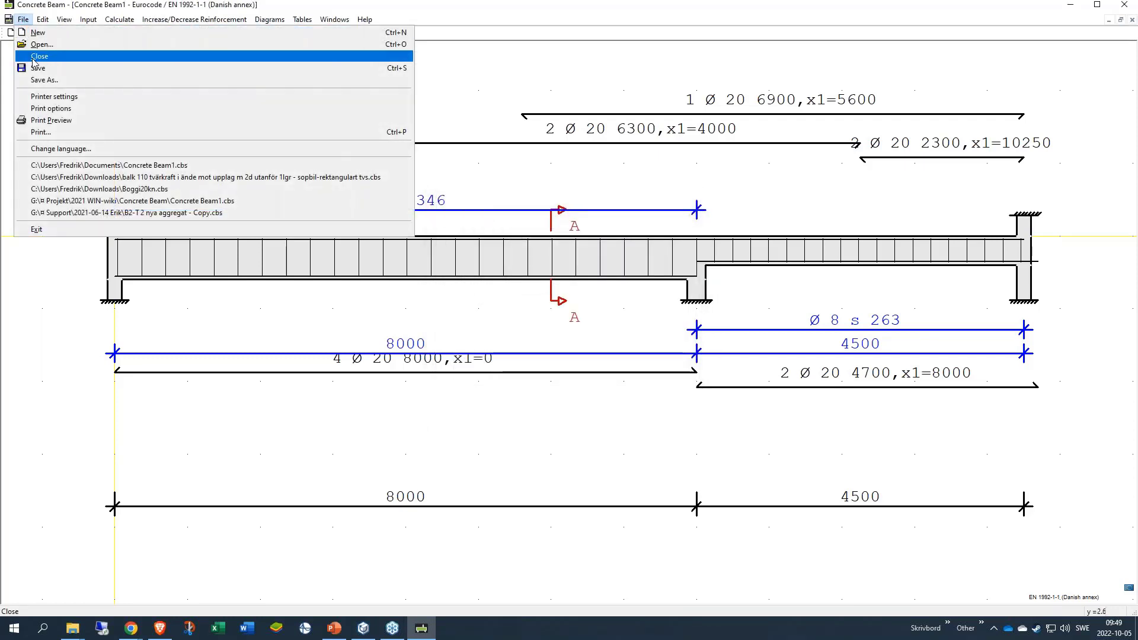
click(76, 119)
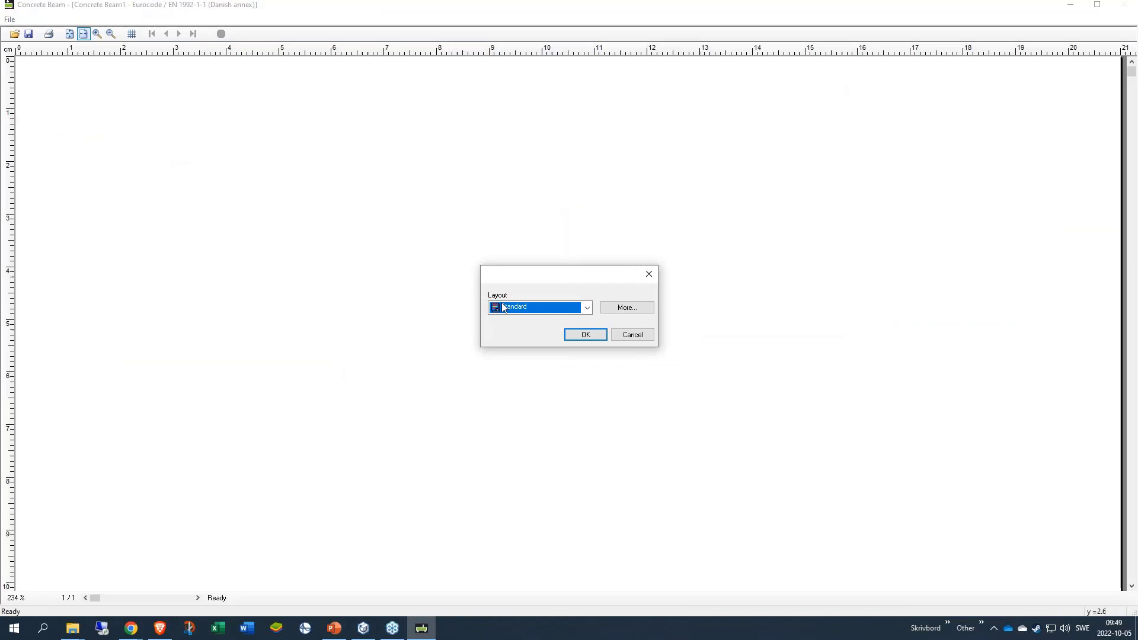
click(597, 336)
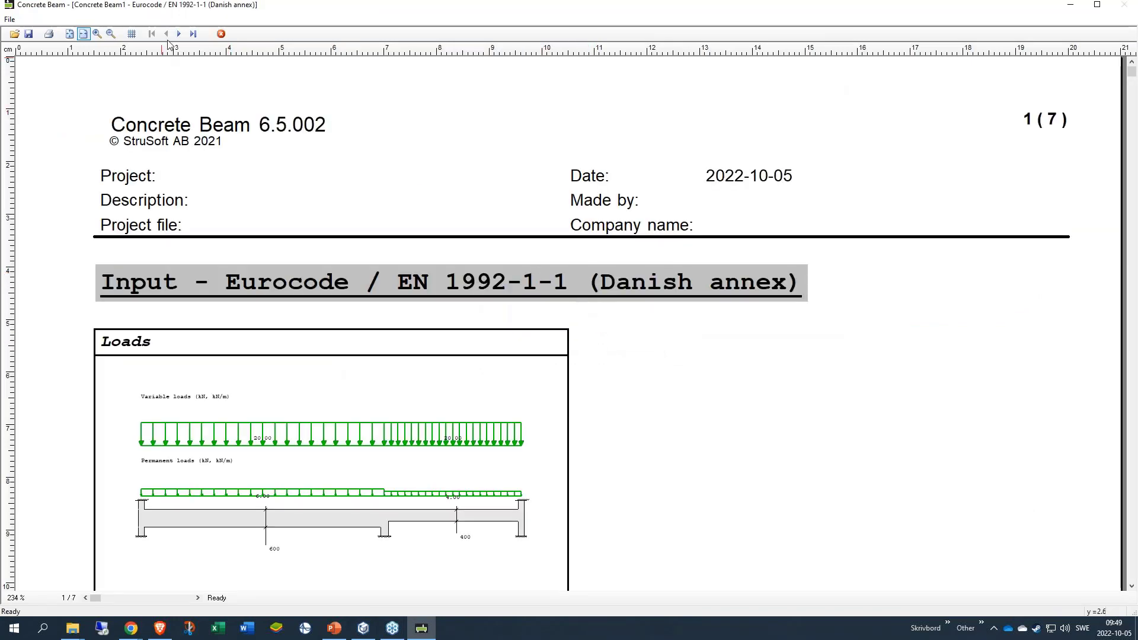
scroll(434, 264, down, 1)
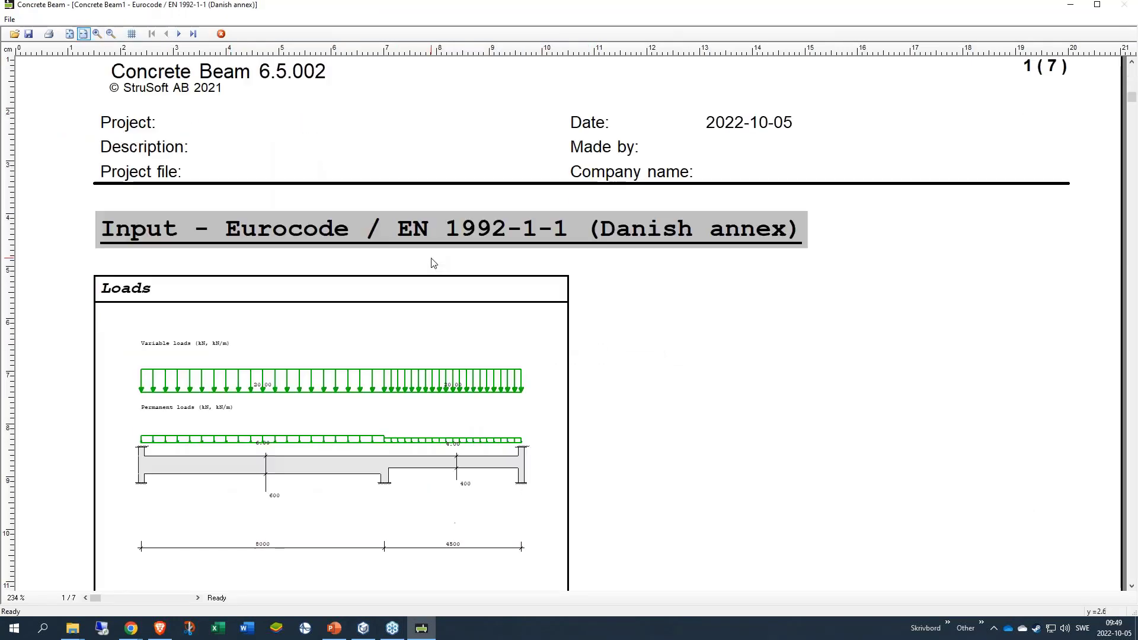
Examine the rest of the report's first page, covering span geometry, support stiffnesses, general material settings and concrete material.
scroll(434, 270, down, 10)
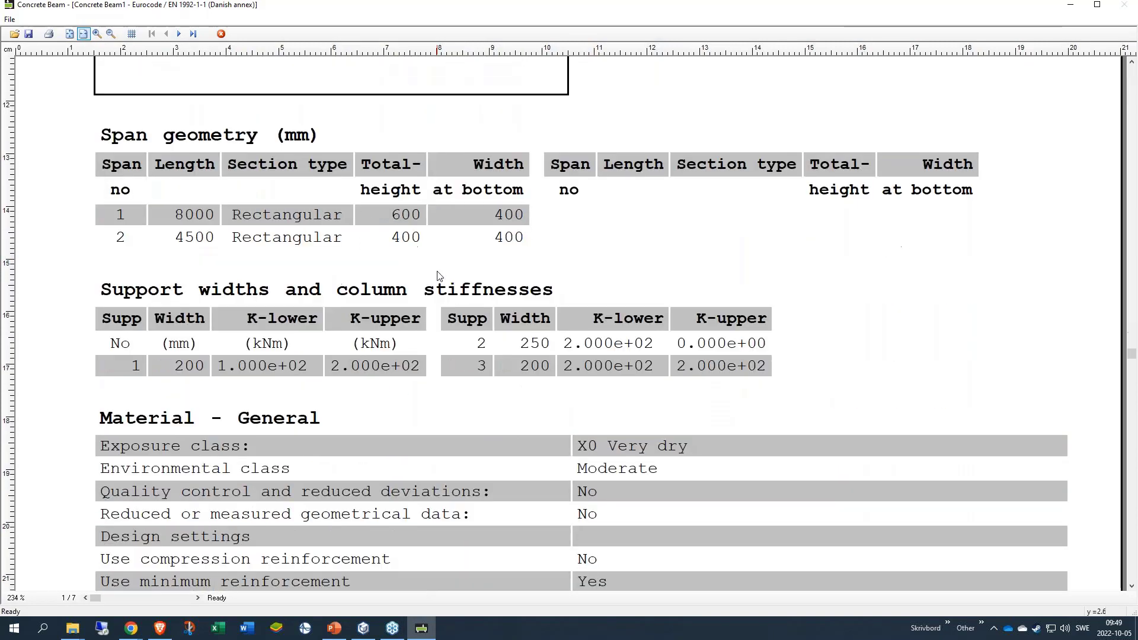
scroll(442, 269, down, 5)
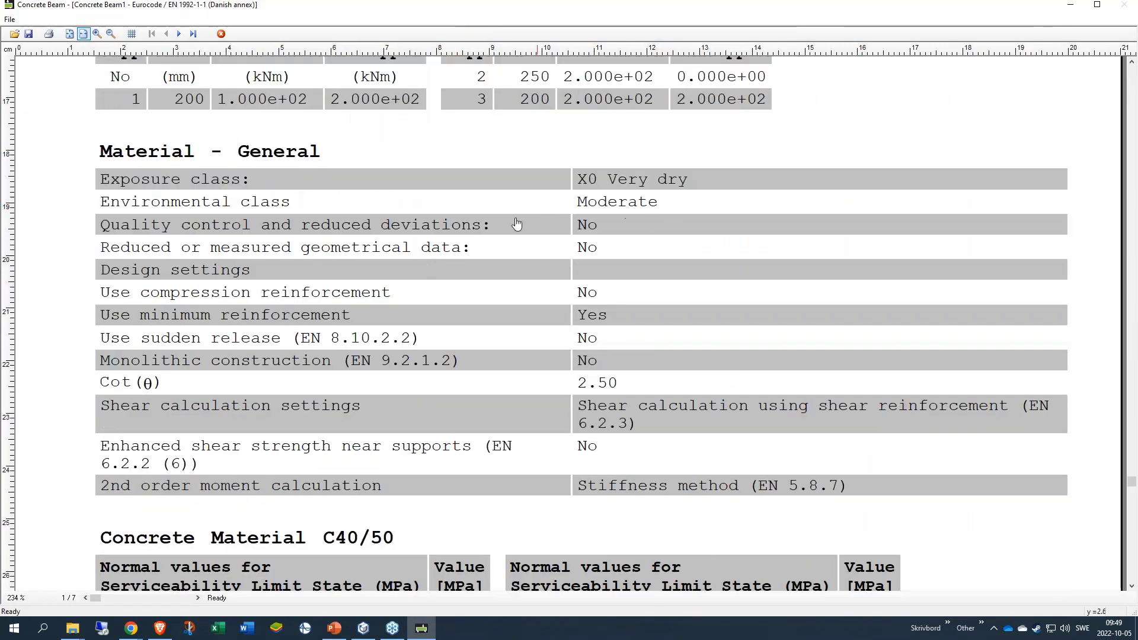
scroll(642, 317, down, 4)
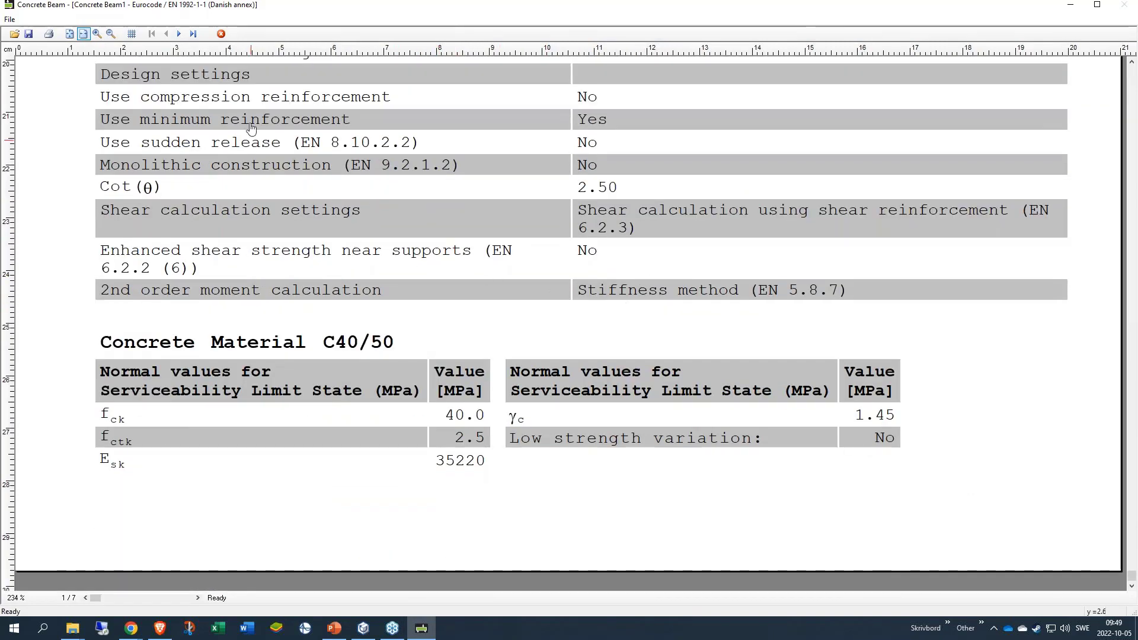
Examine page 2 of the report, covering reinforcement properties, main reinforcement and stirrup details, and the uniform loads.
click(178, 34)
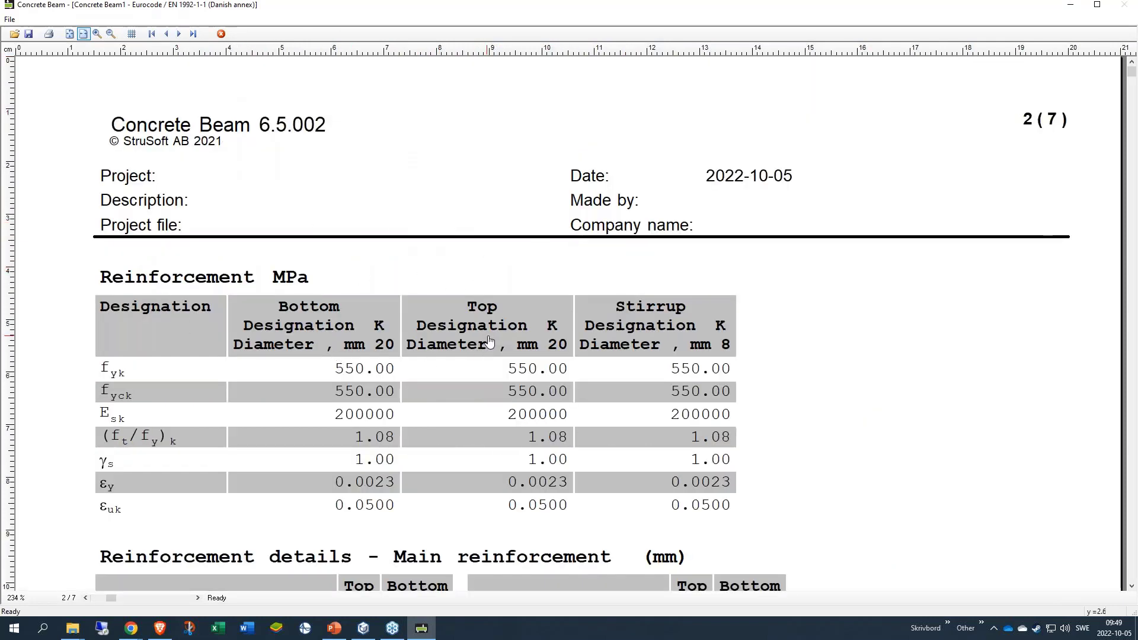
scroll(489, 342, down, 1)
scroll(640, 361, down, 2)
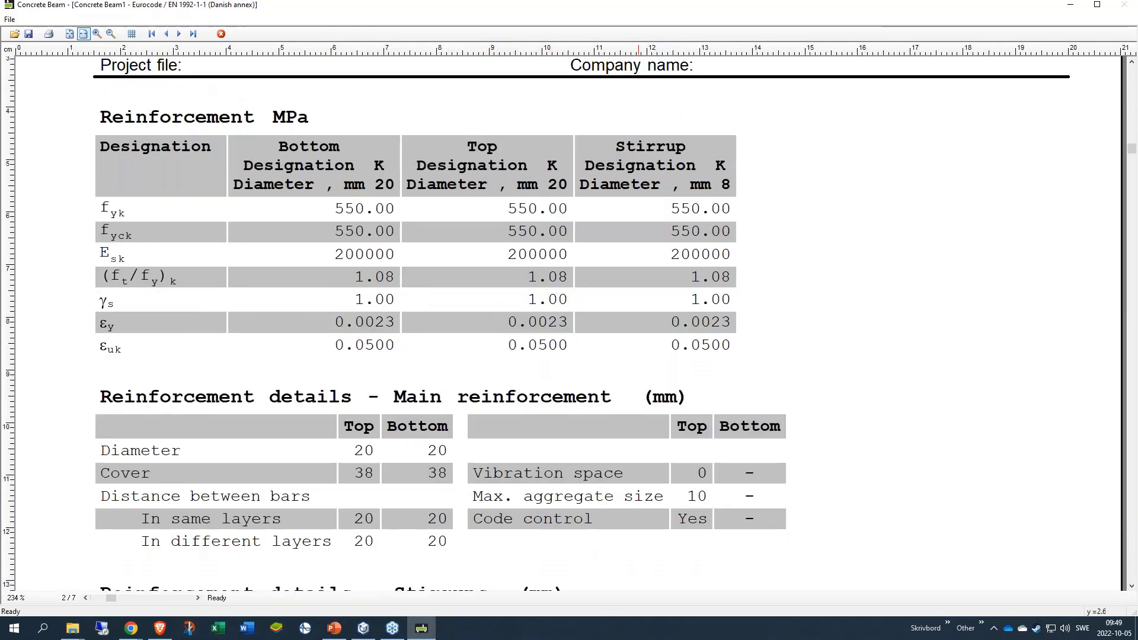
scroll(604, 338, down, 3)
scroll(575, 326, down, 3)
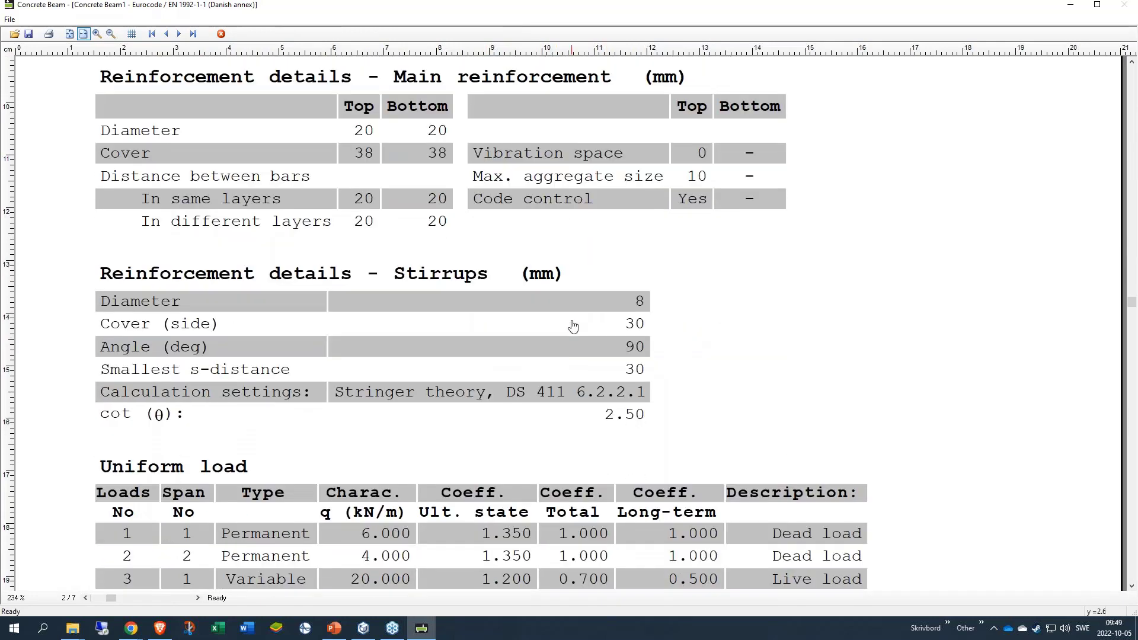
scroll(573, 326, down, 1)
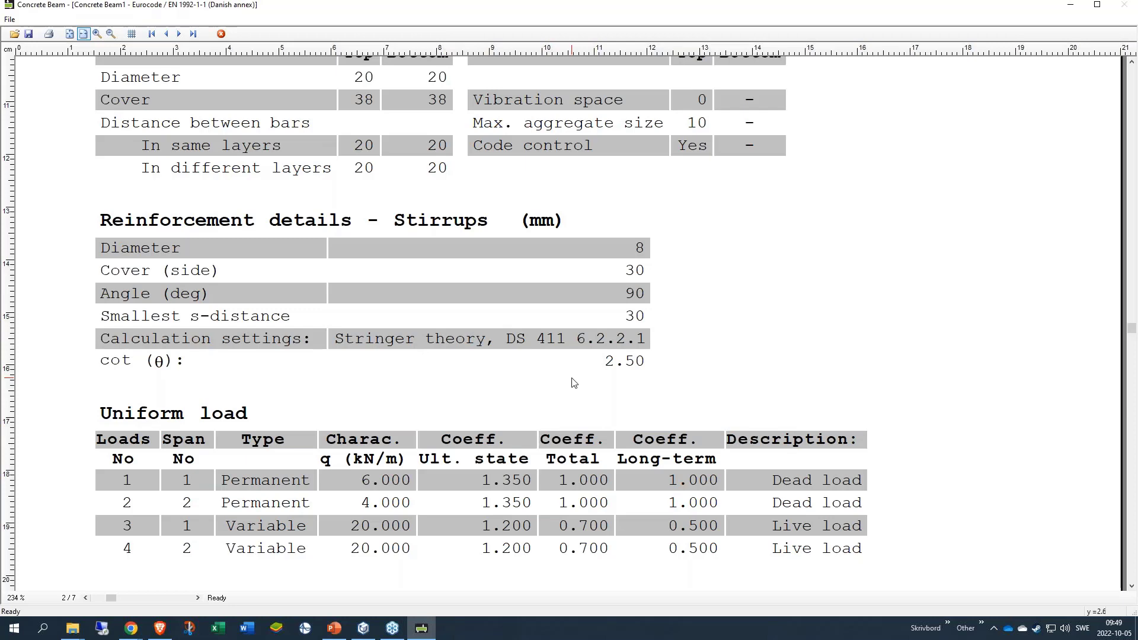
Review the index on the report's last page, fitting the whole page in view and enlarging it to 125%.
key(End)
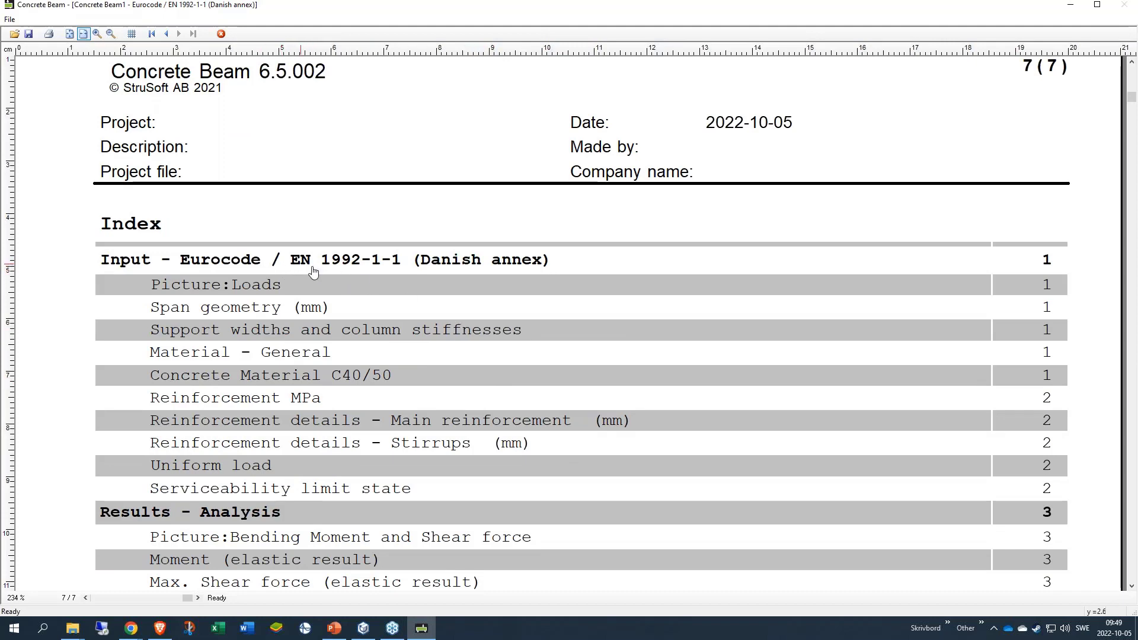
scroll(372, 296, down, 3)
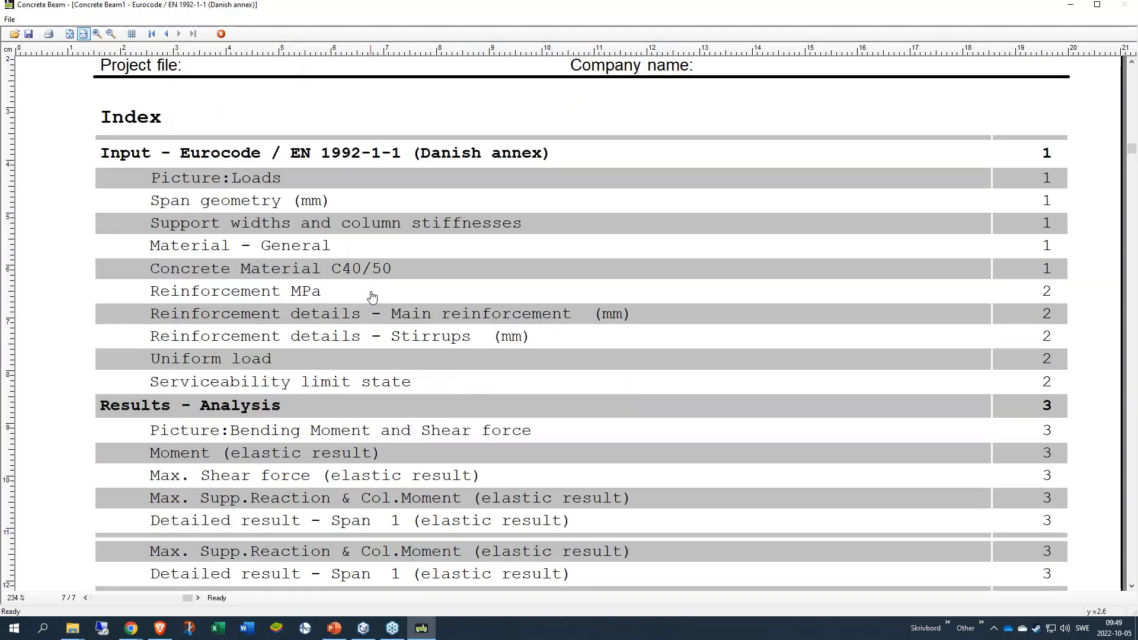
scroll(373, 296, up, 2)
scroll(372, 296, up, 1)
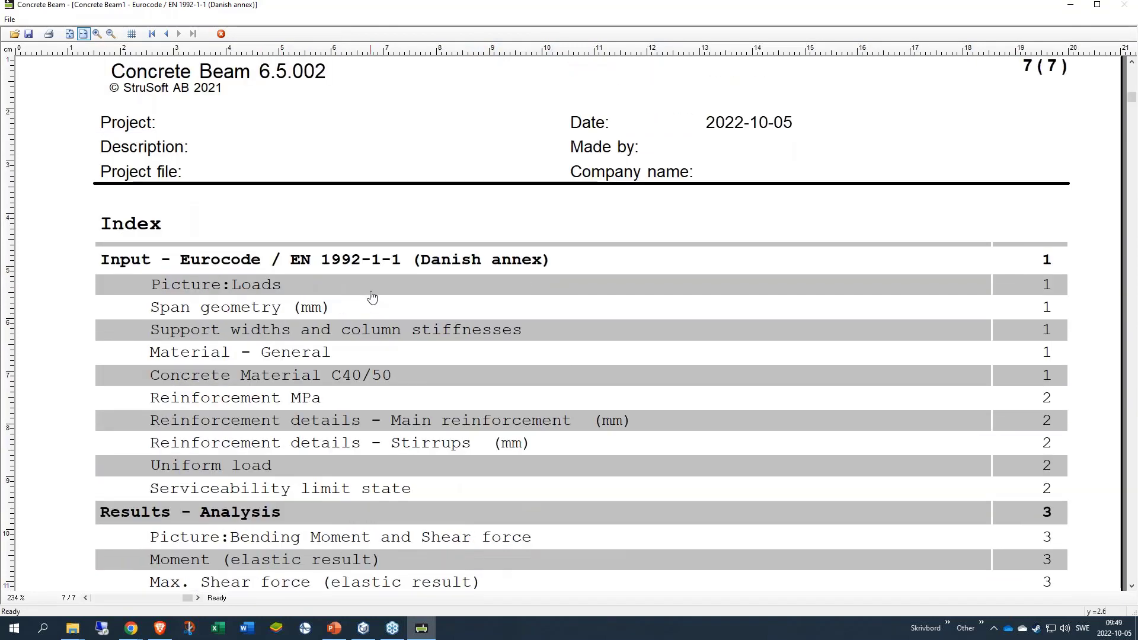
click(70, 34)
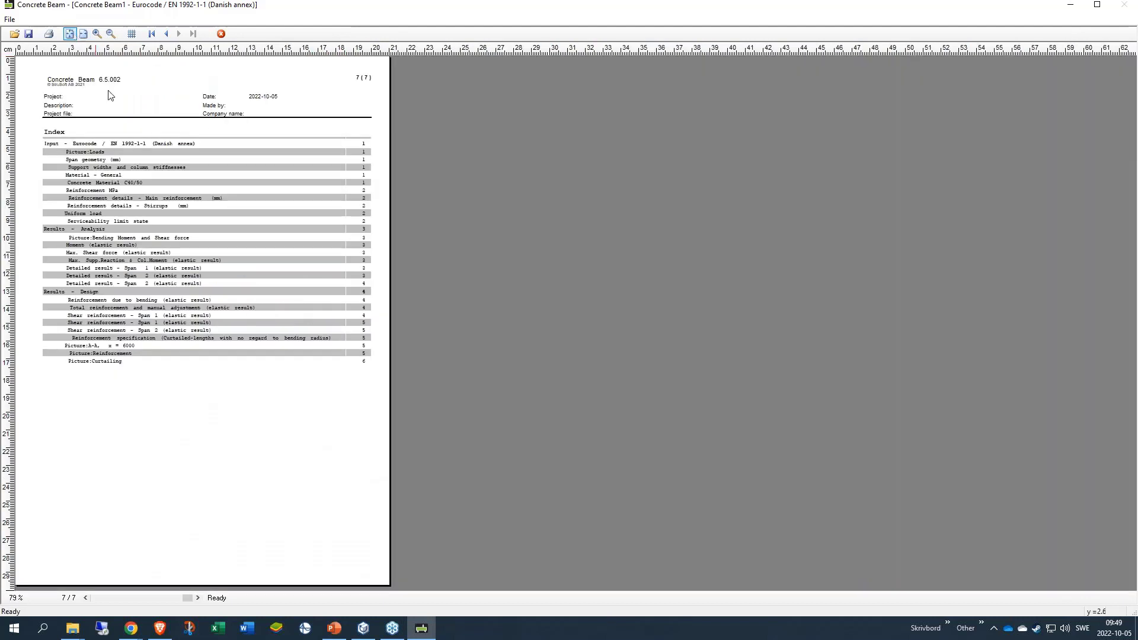
click(98, 34)
click(123, 178)
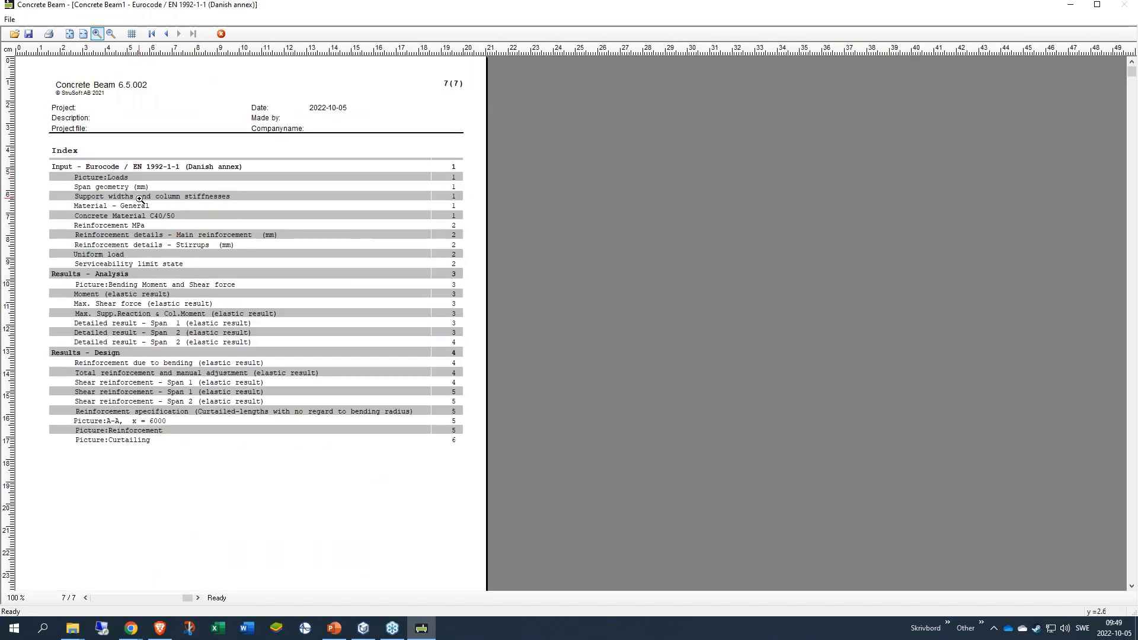
click(140, 199)
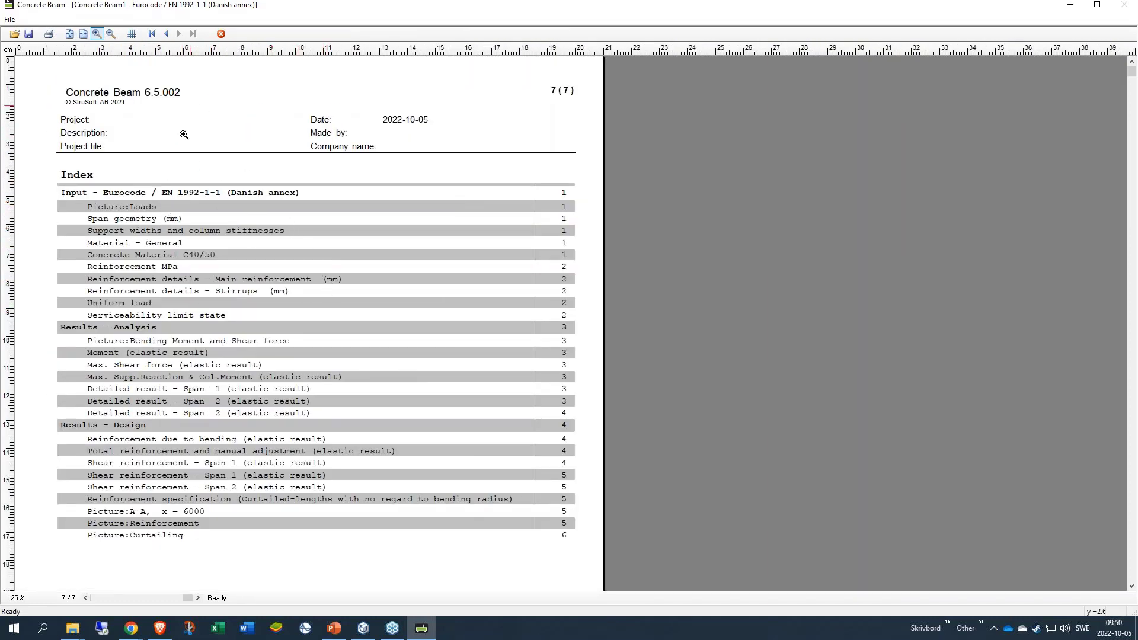
Page back through the report from the curtailing diagram on page 6 to the analysis results on page 3.
click(87, 598)
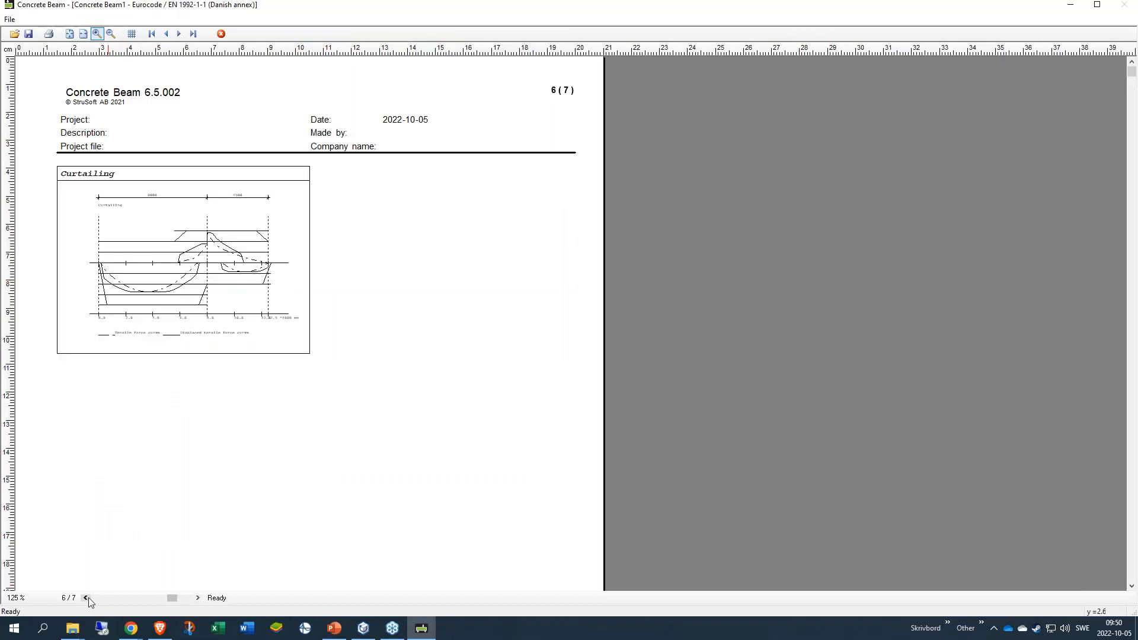
click(87, 598)
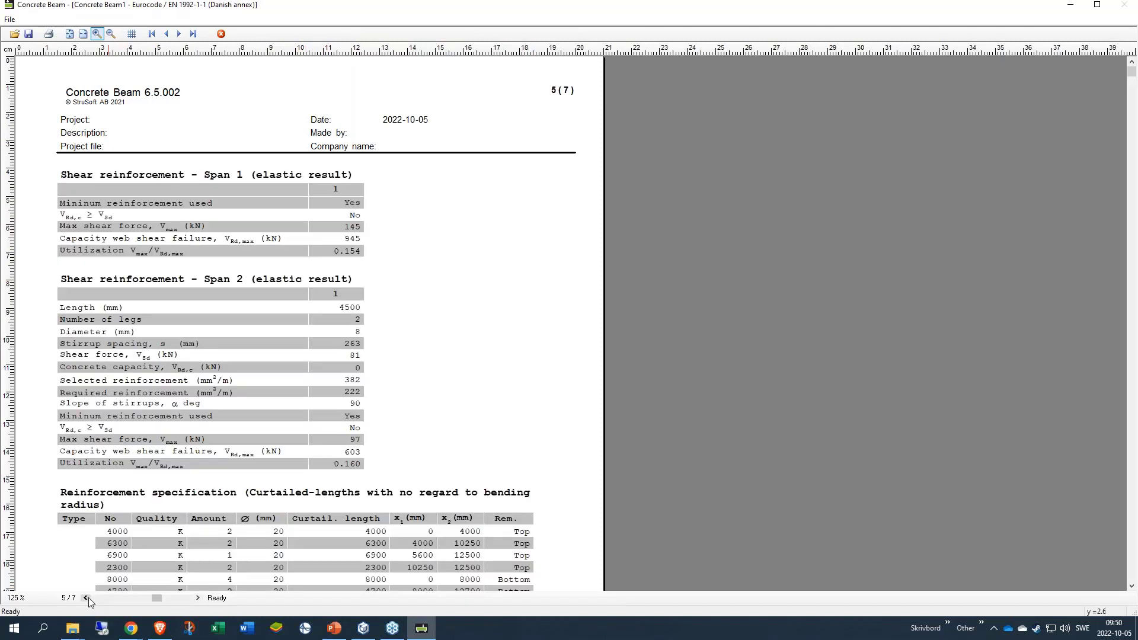
click(87, 598)
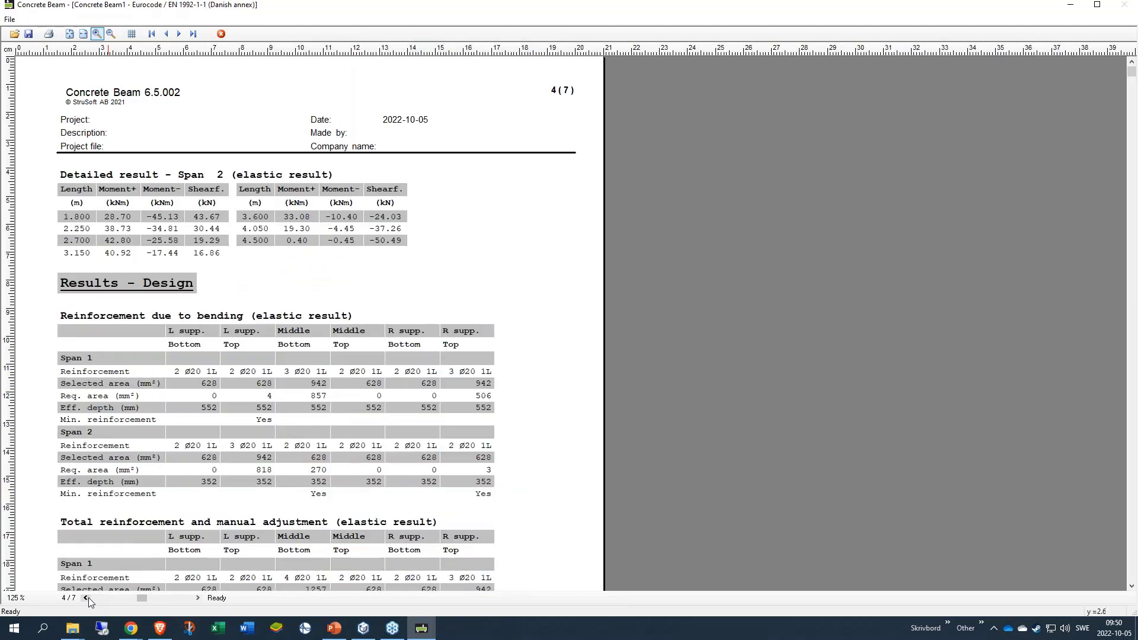
click(87, 598)
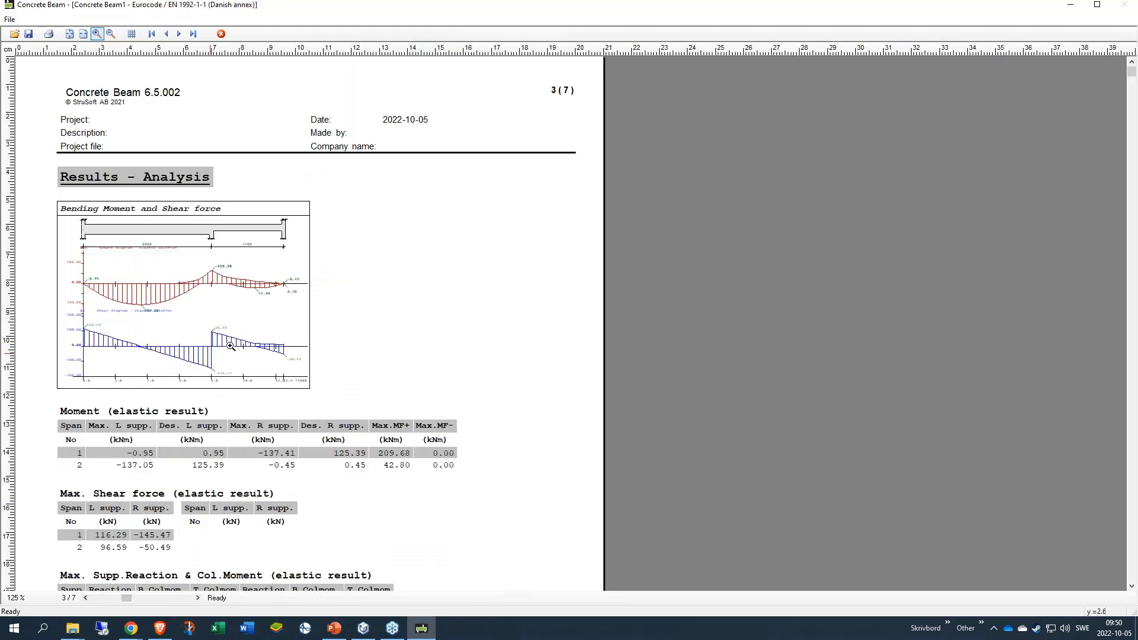
Close the print preview to return to the beam drawing and switch to PowerPoint.
click(221, 34)
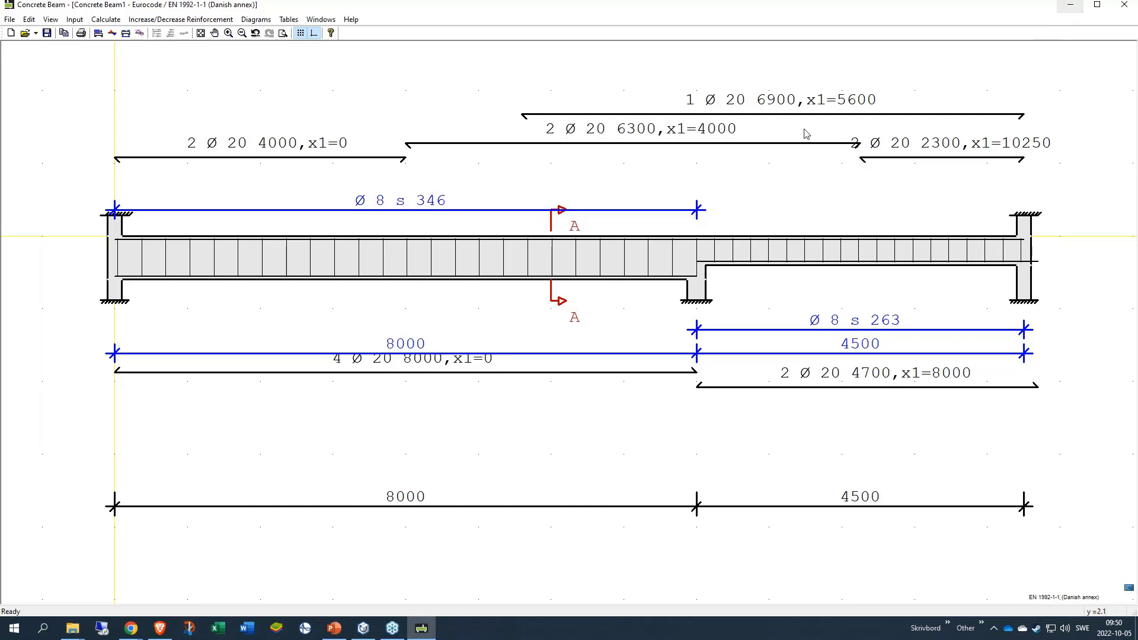
click(335, 632)
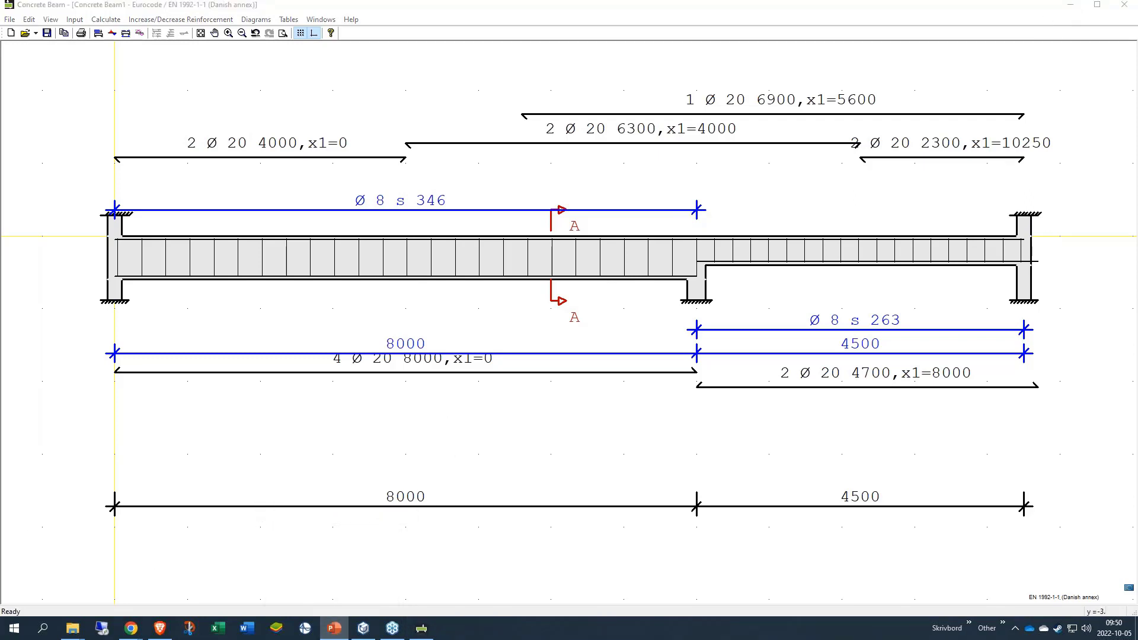